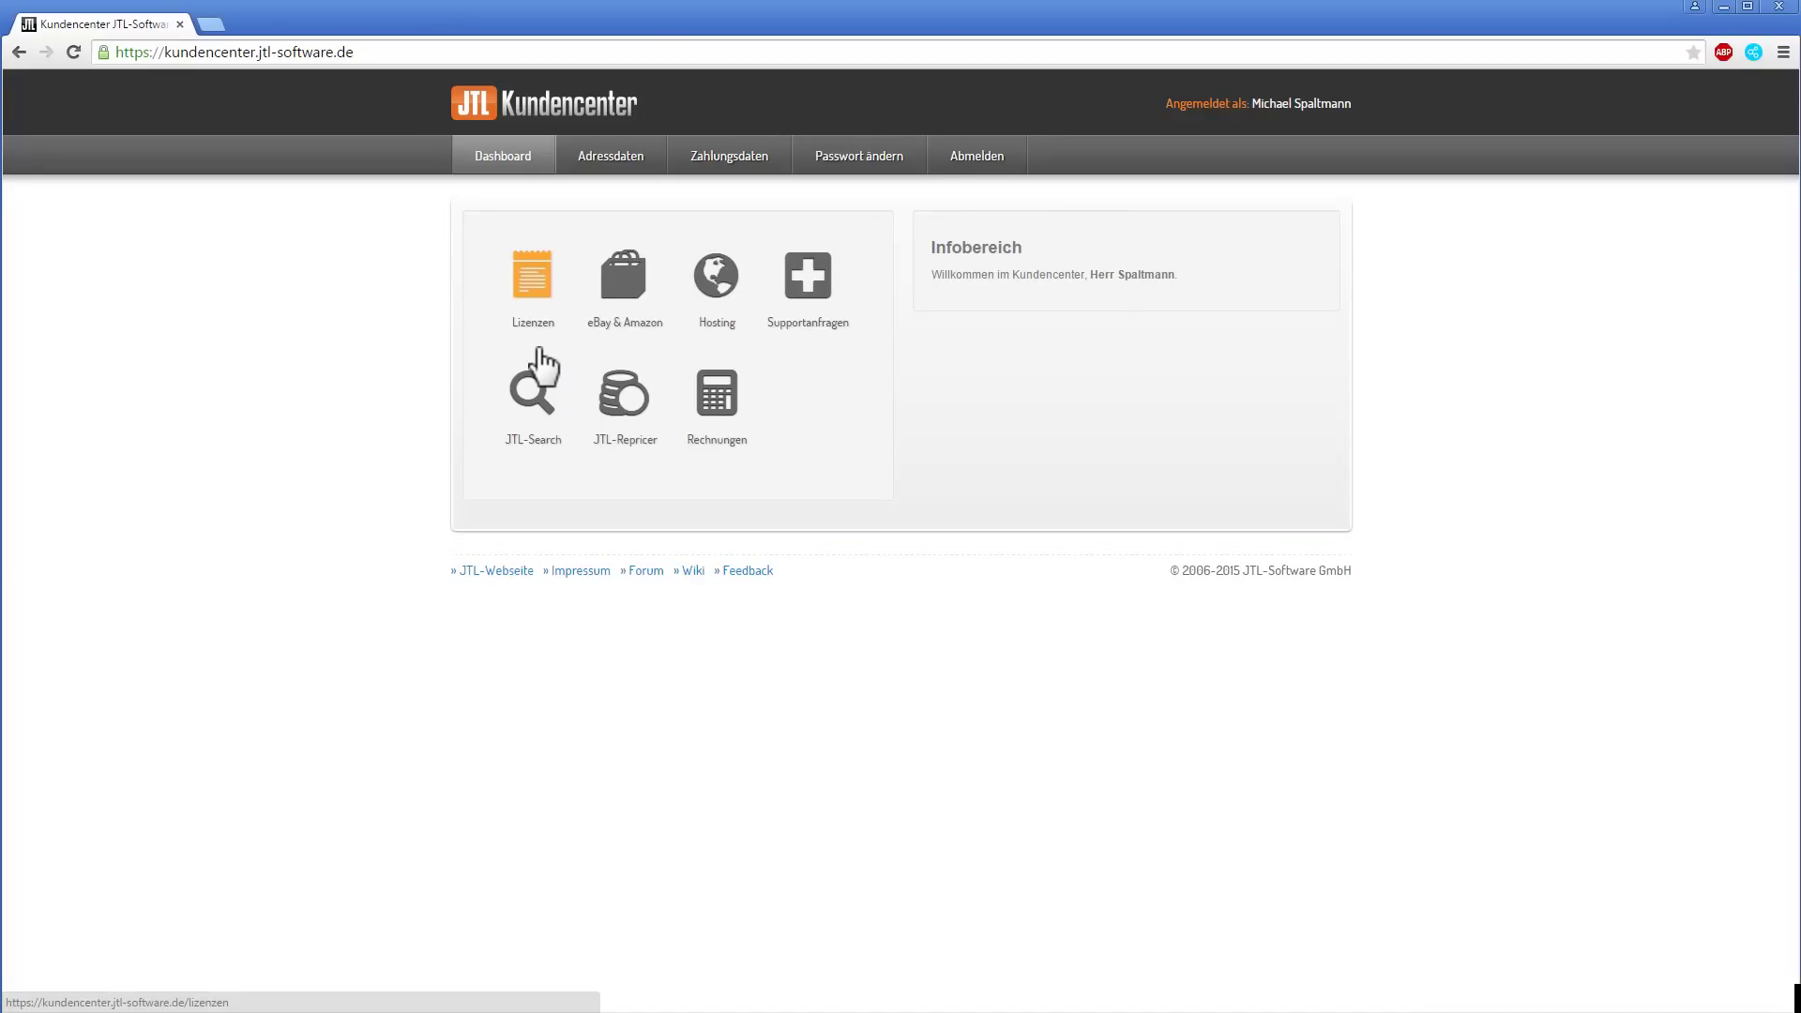
# Step: Request a JTL-Connector test licence for Connector Shopware 5 and download the connector
pyautogui.click(533, 284)
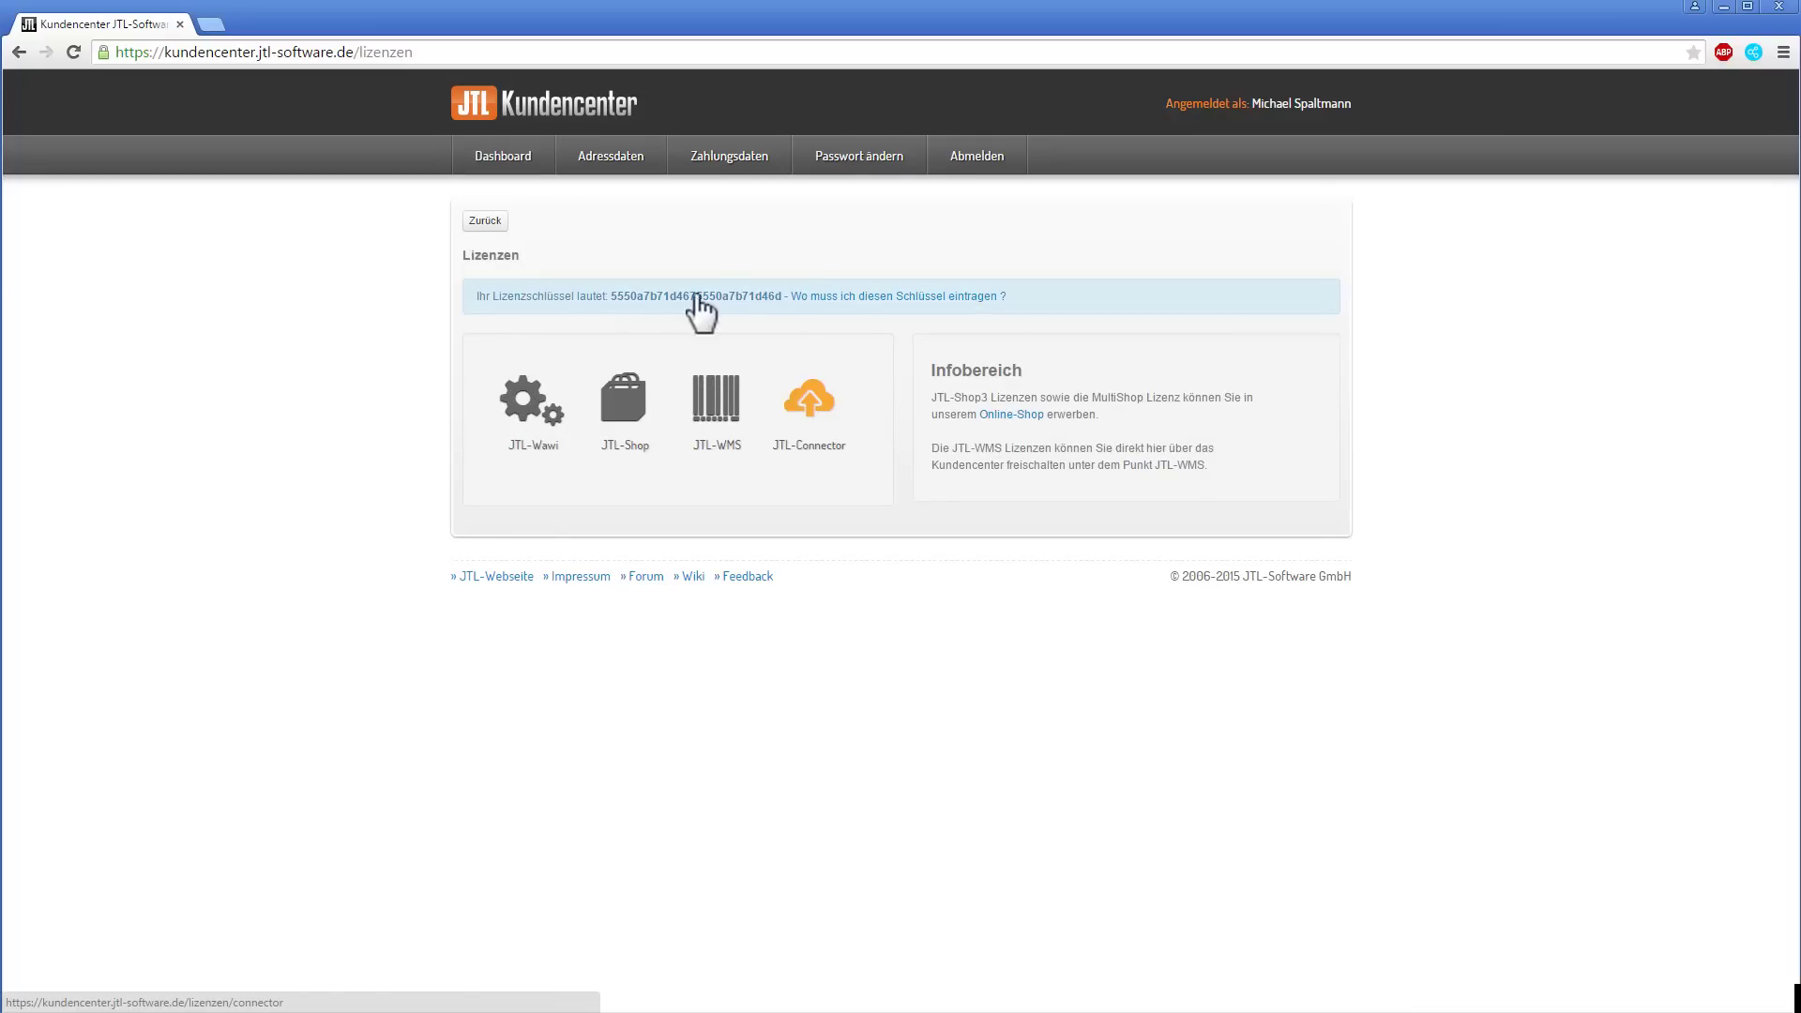
pyautogui.click(825, 409)
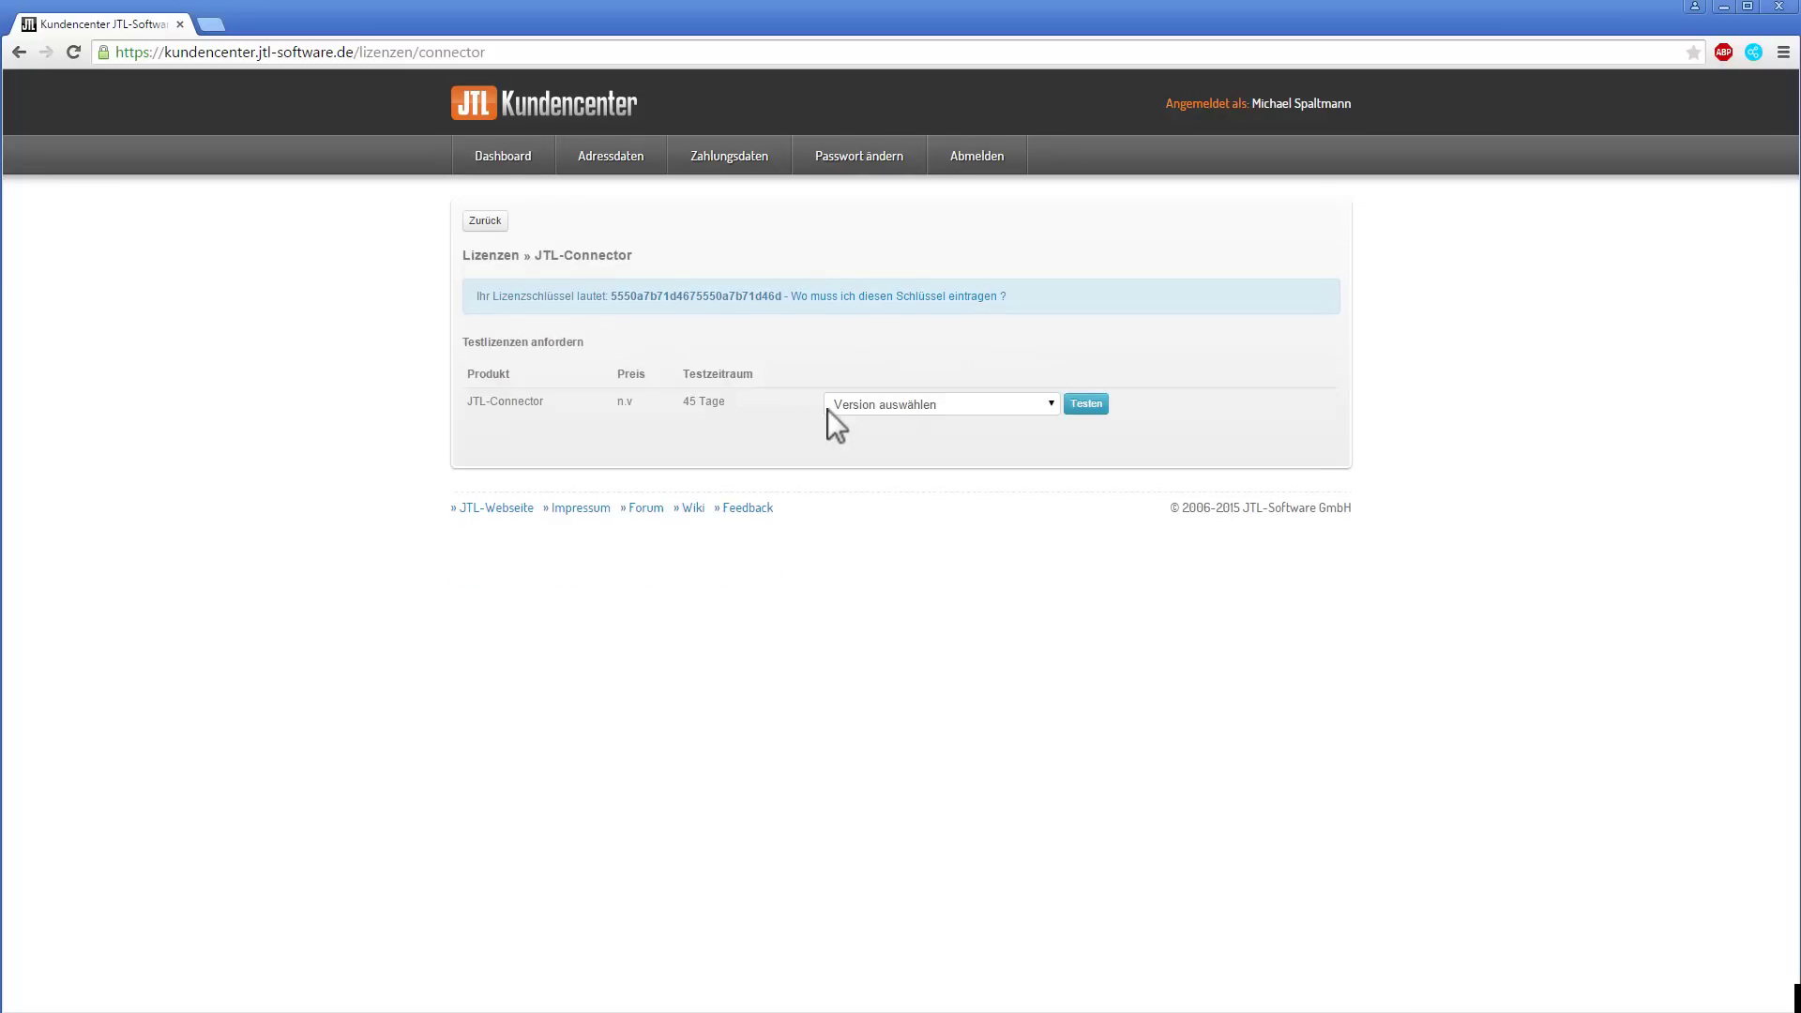
pyautogui.click(1052, 405)
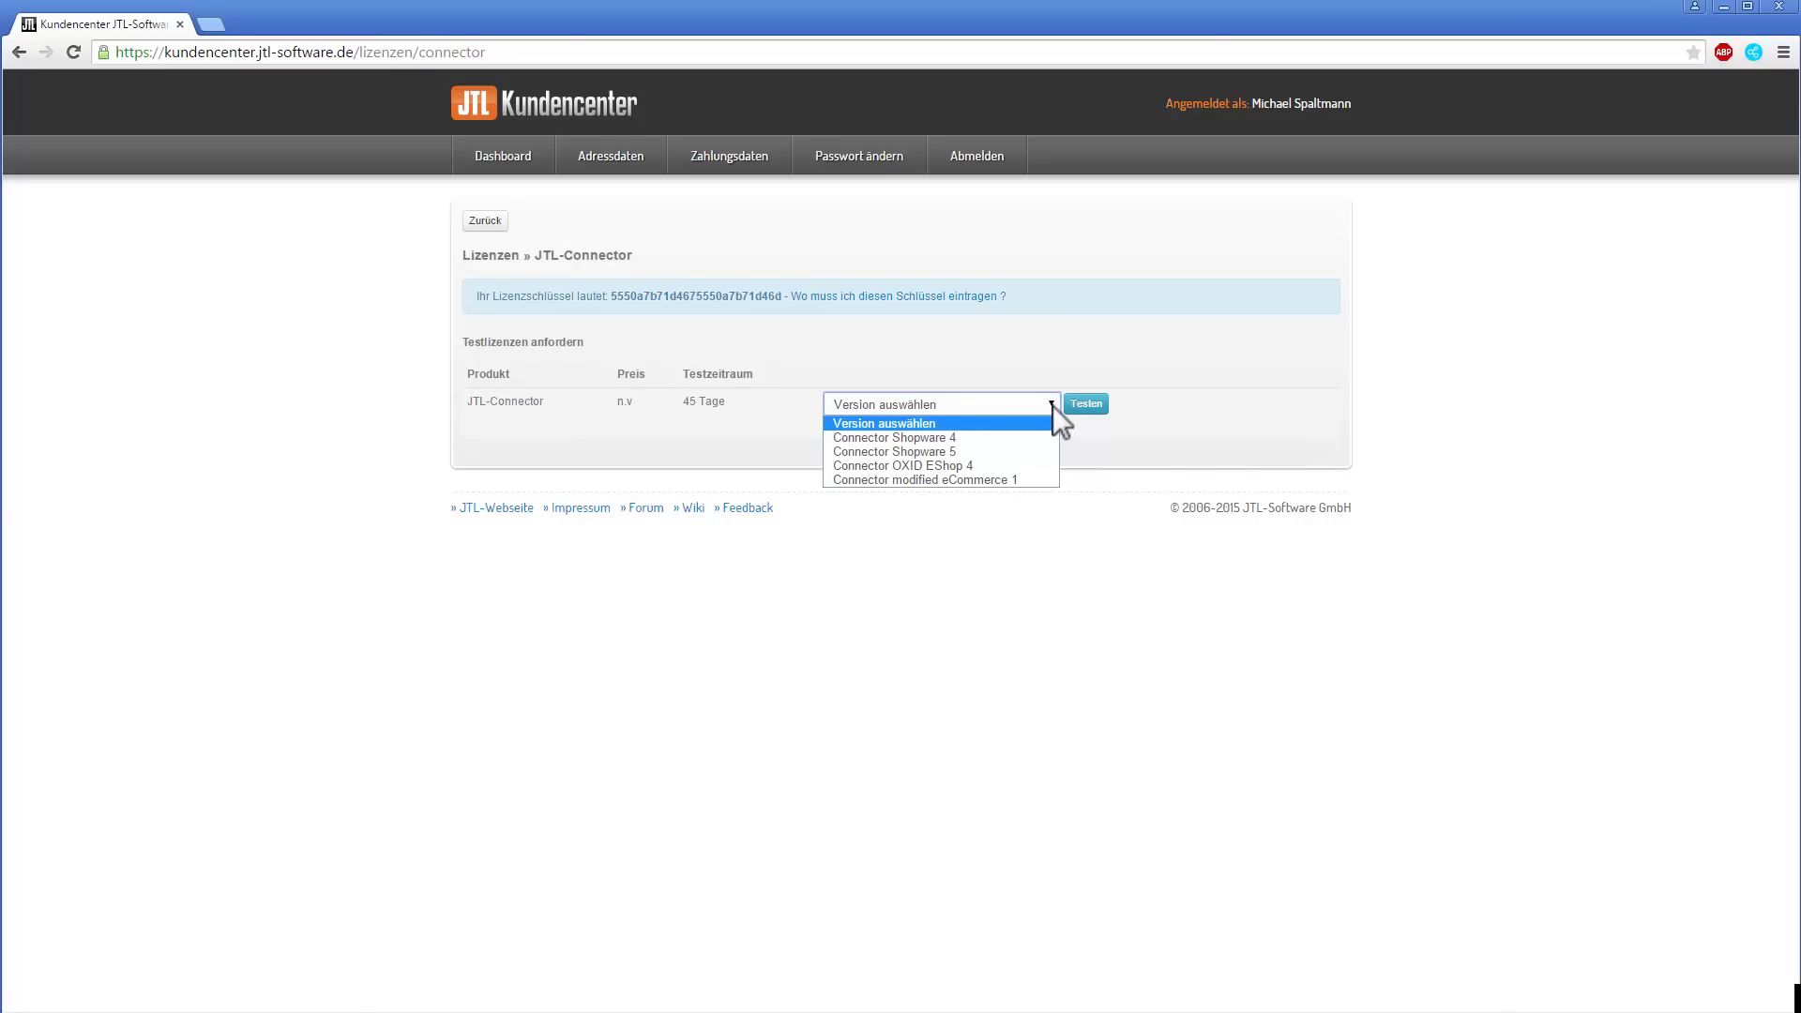
pyautogui.click(977, 452)
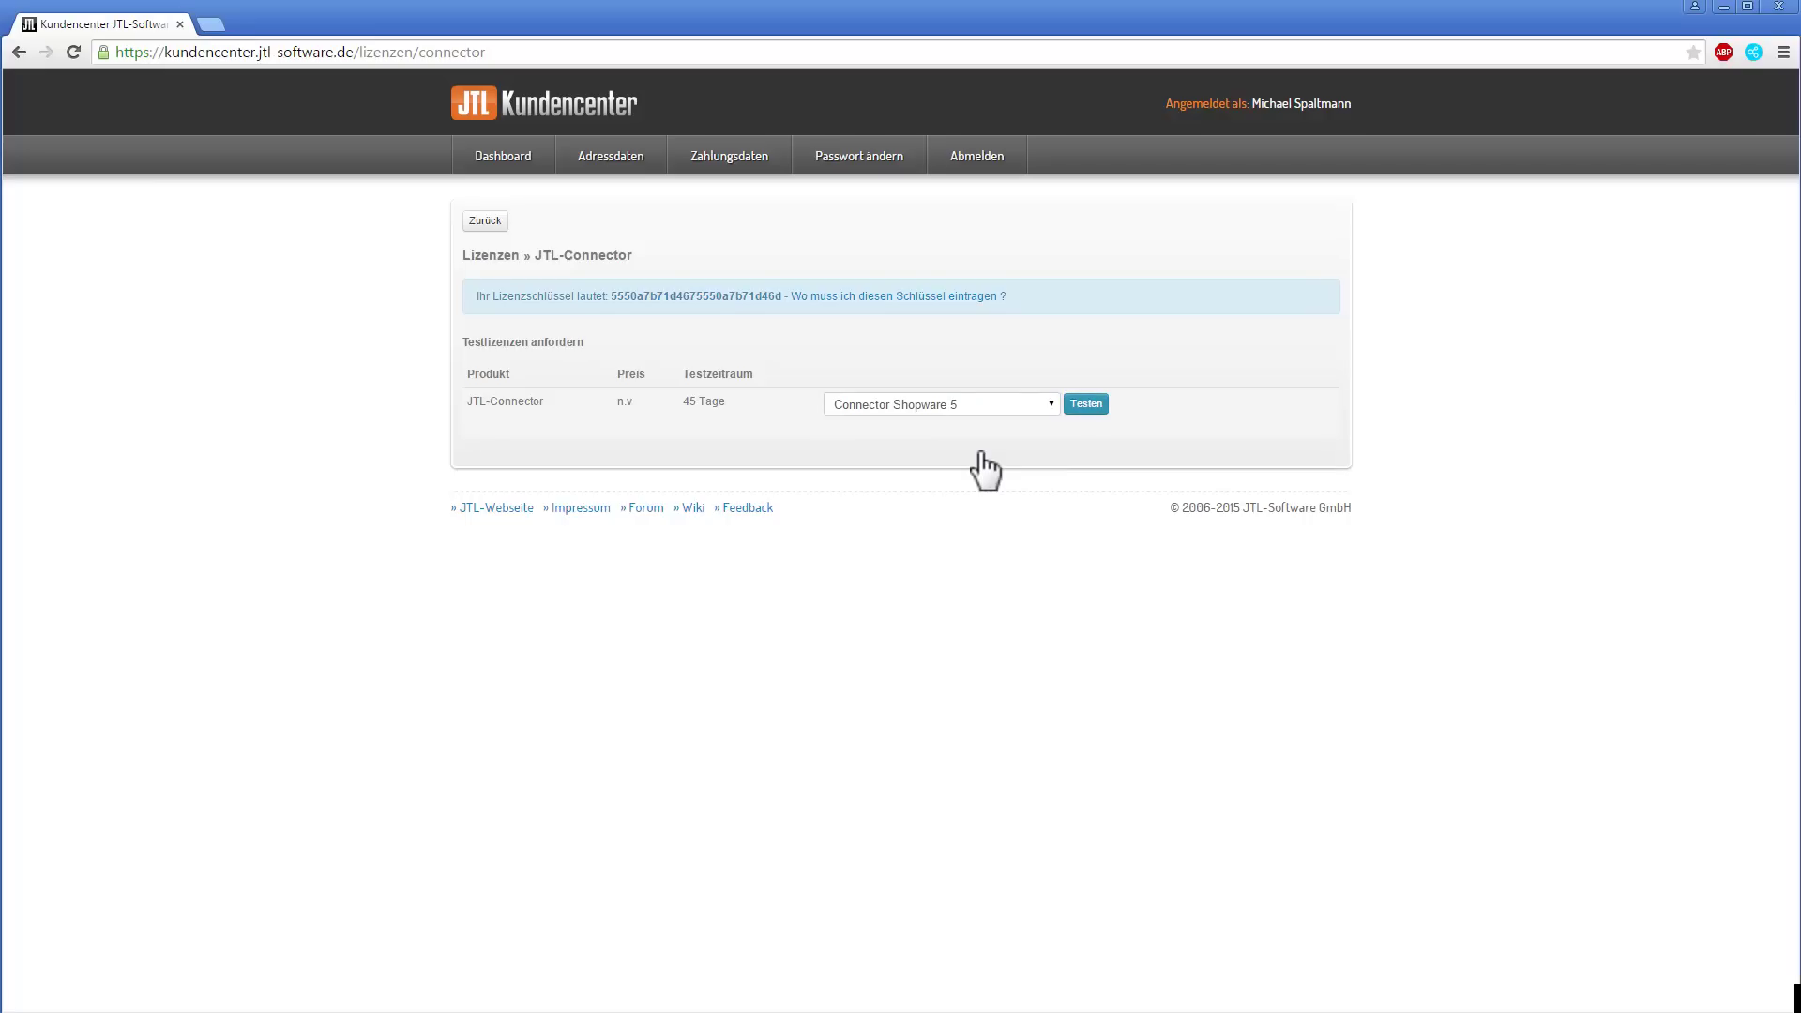
pyautogui.click(1091, 405)
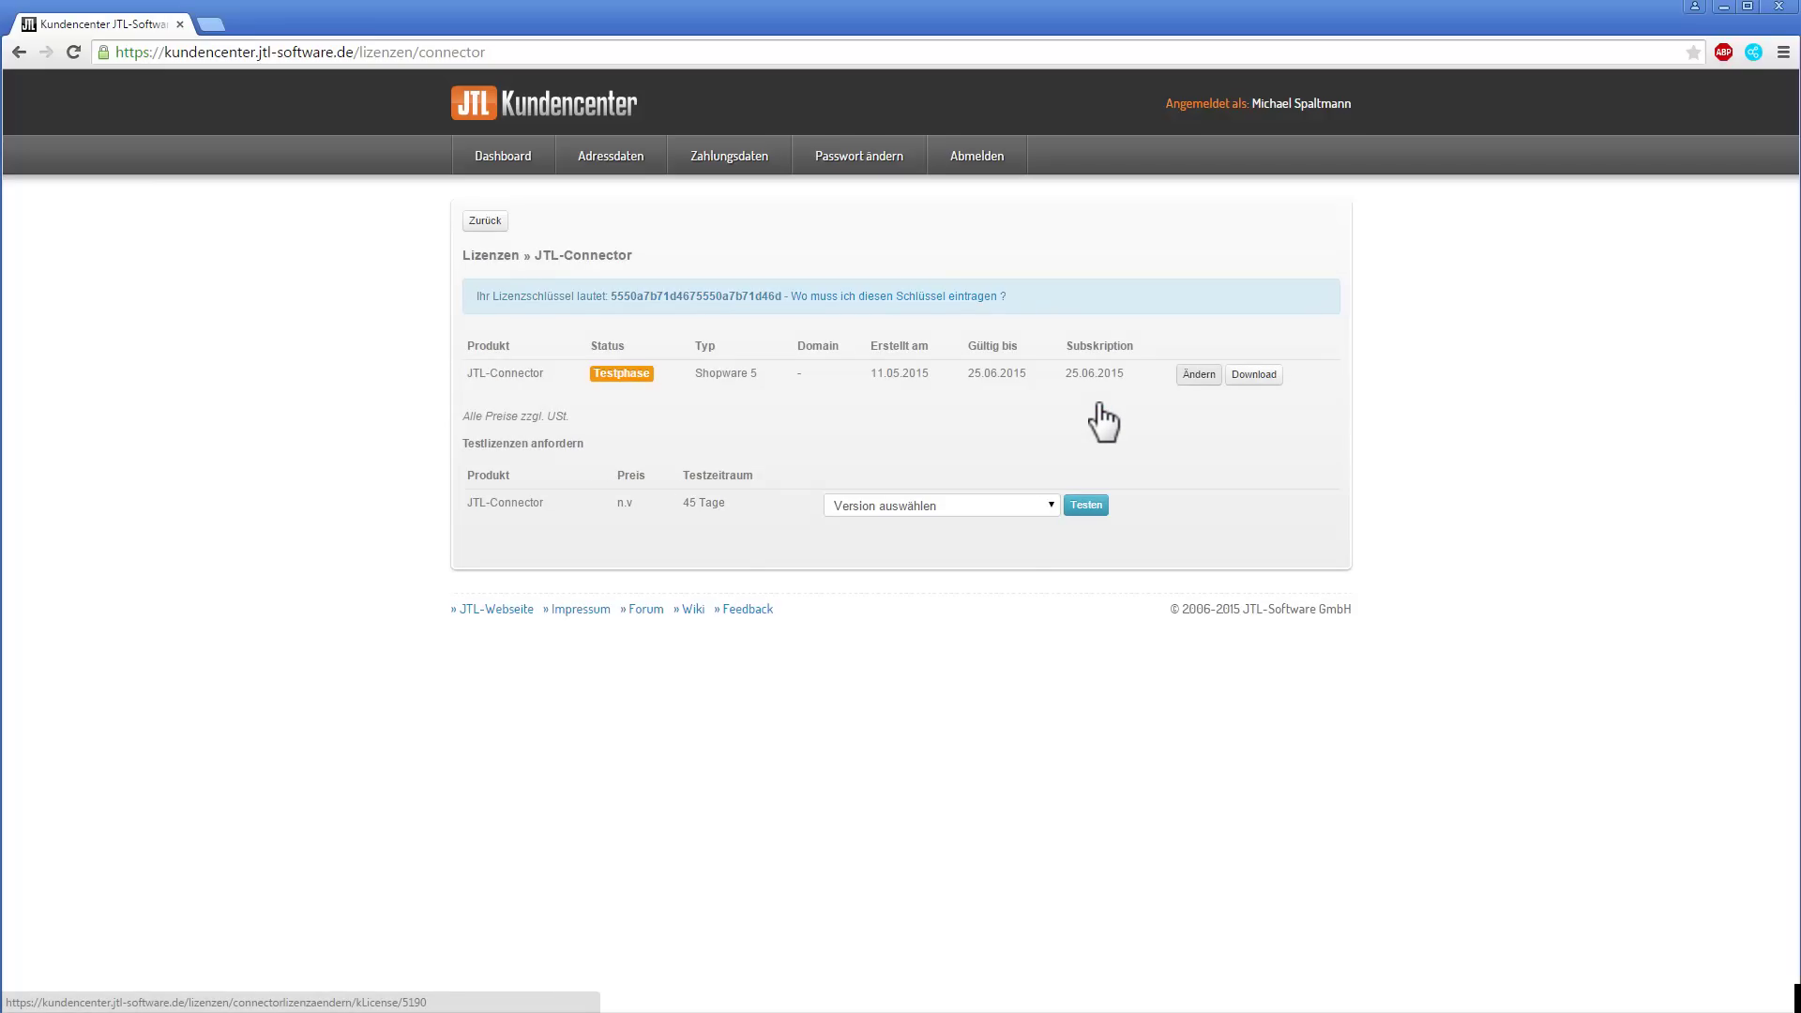
pyautogui.click(1253, 375)
# Step: Change the JTL-Connector licence domain to shopware.jtl-software.de/, save it and return to the licence overview
pyautogui.click(1198, 377)
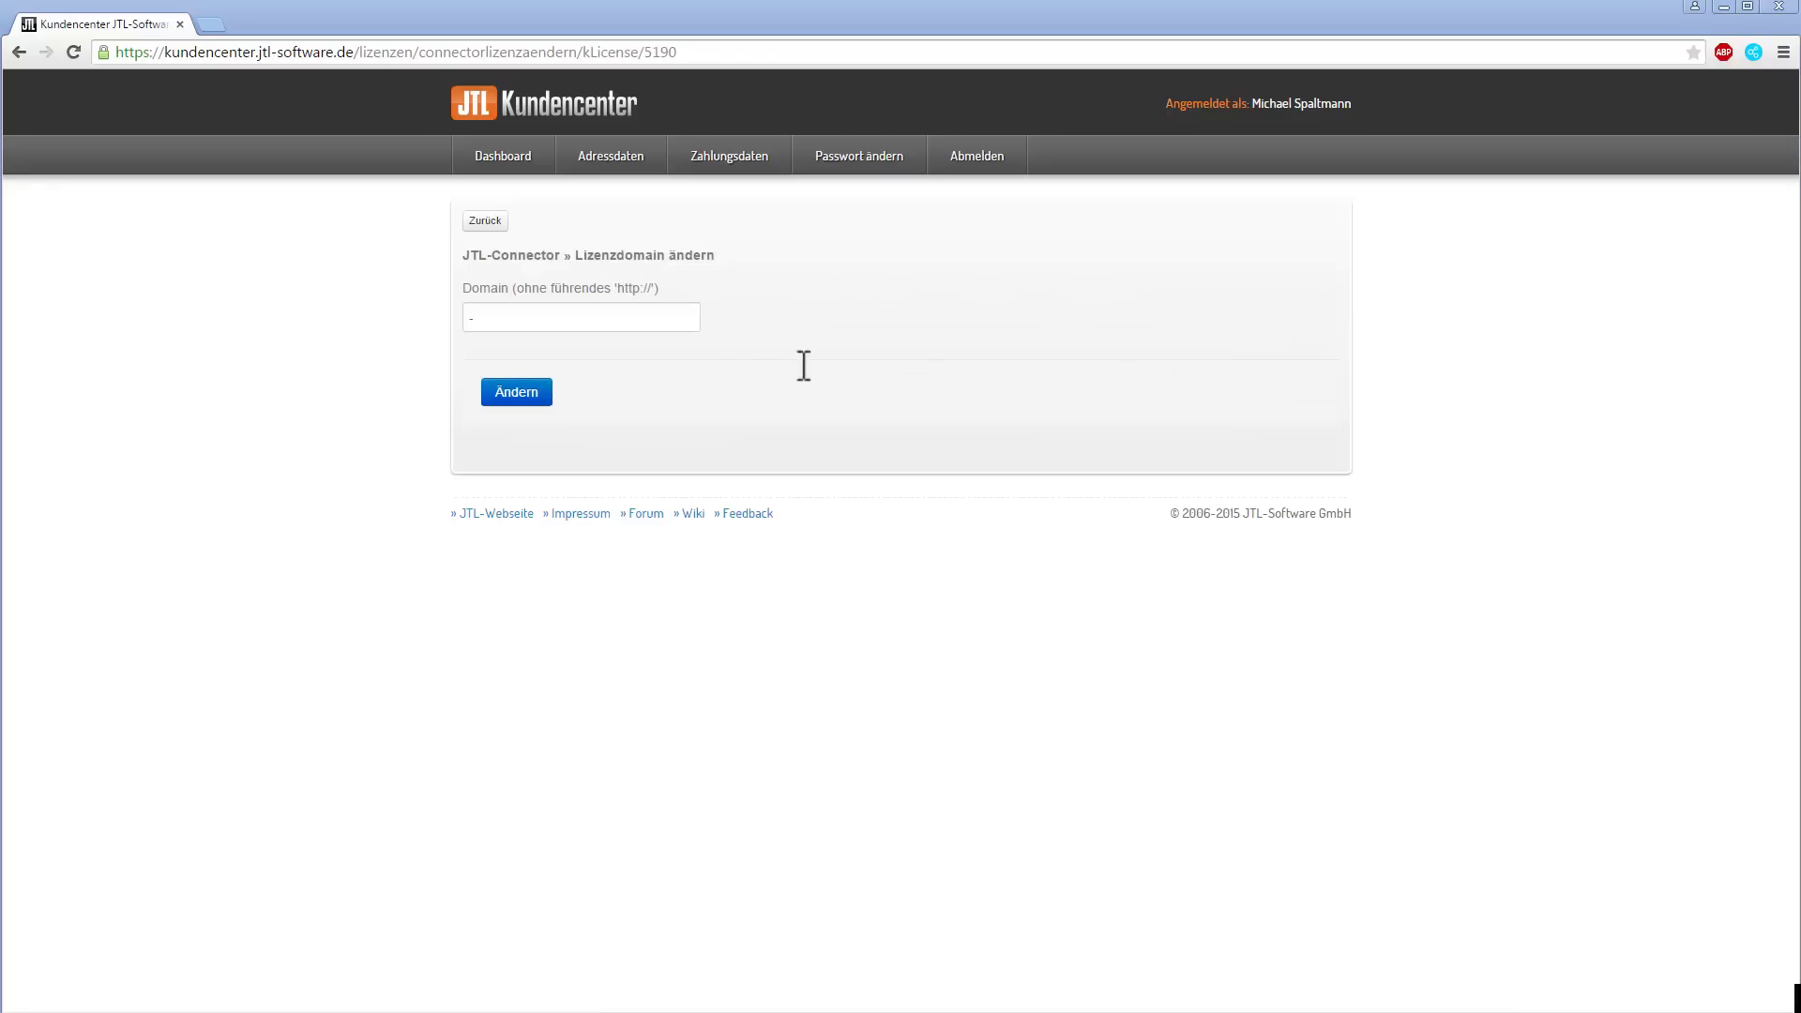
pyautogui.click(551, 329)
pyautogui.write('shopware.jtl-software.de/')
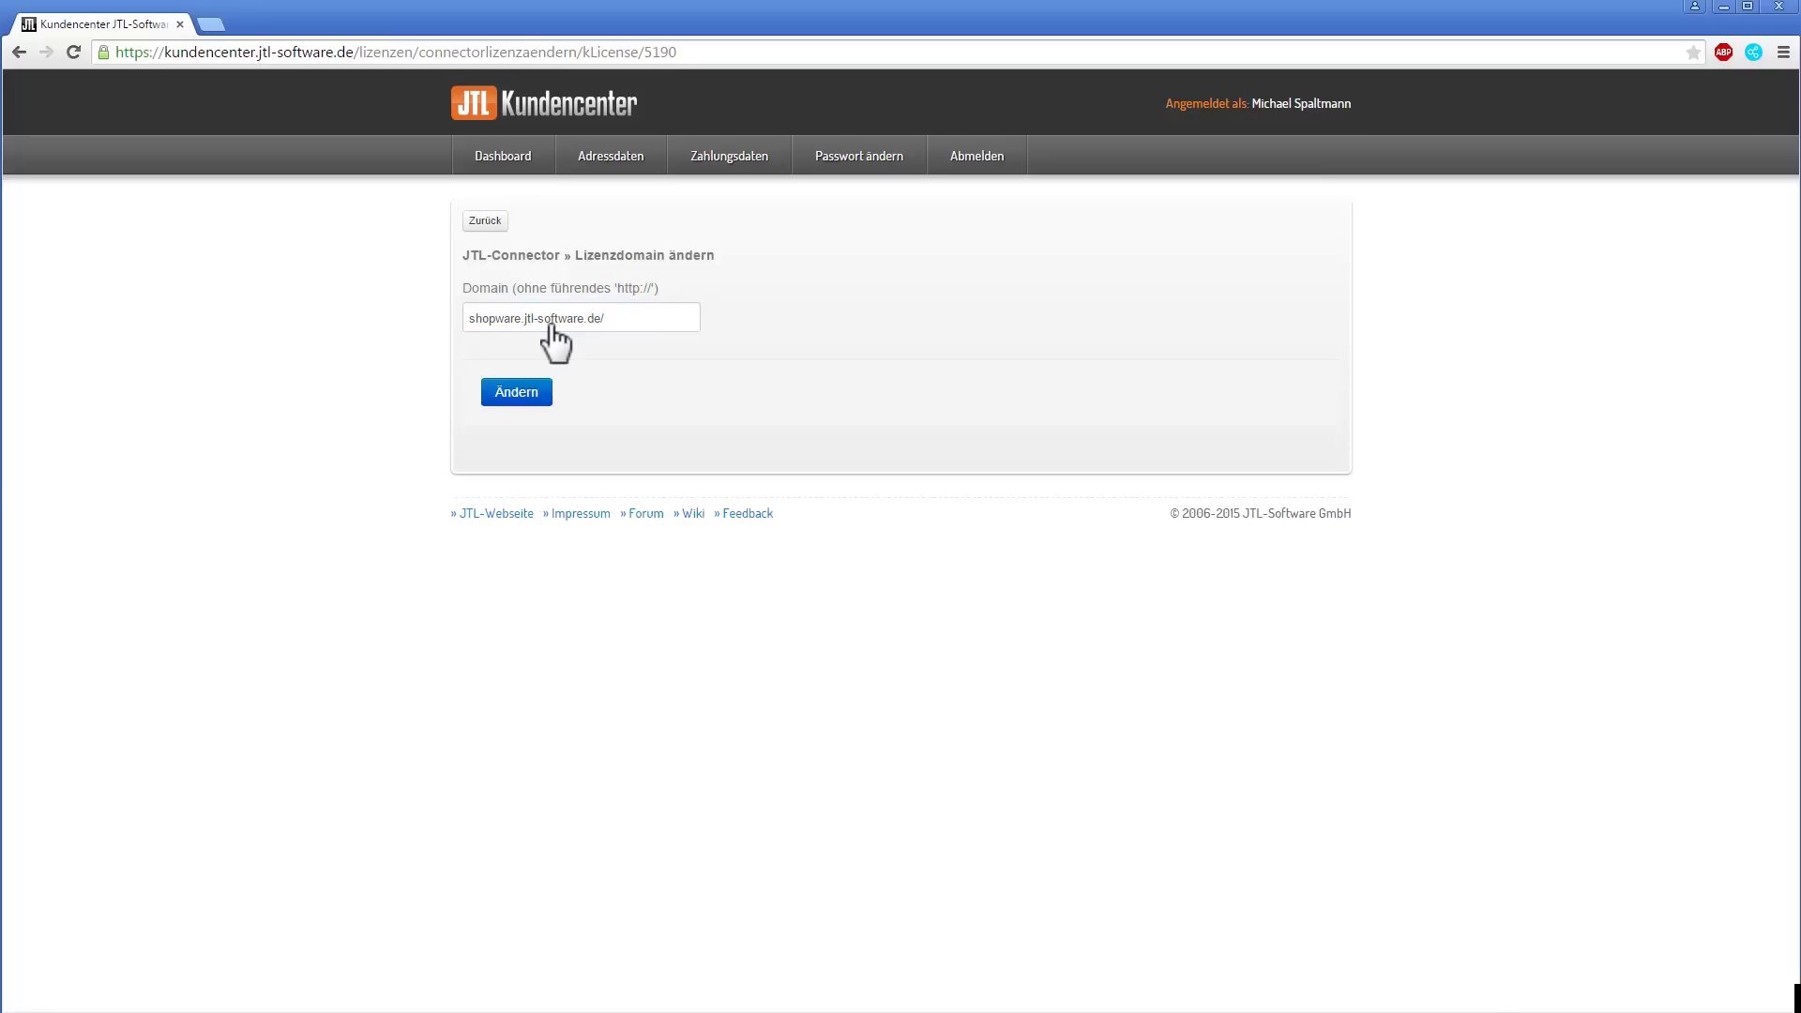
pyautogui.click(511, 394)
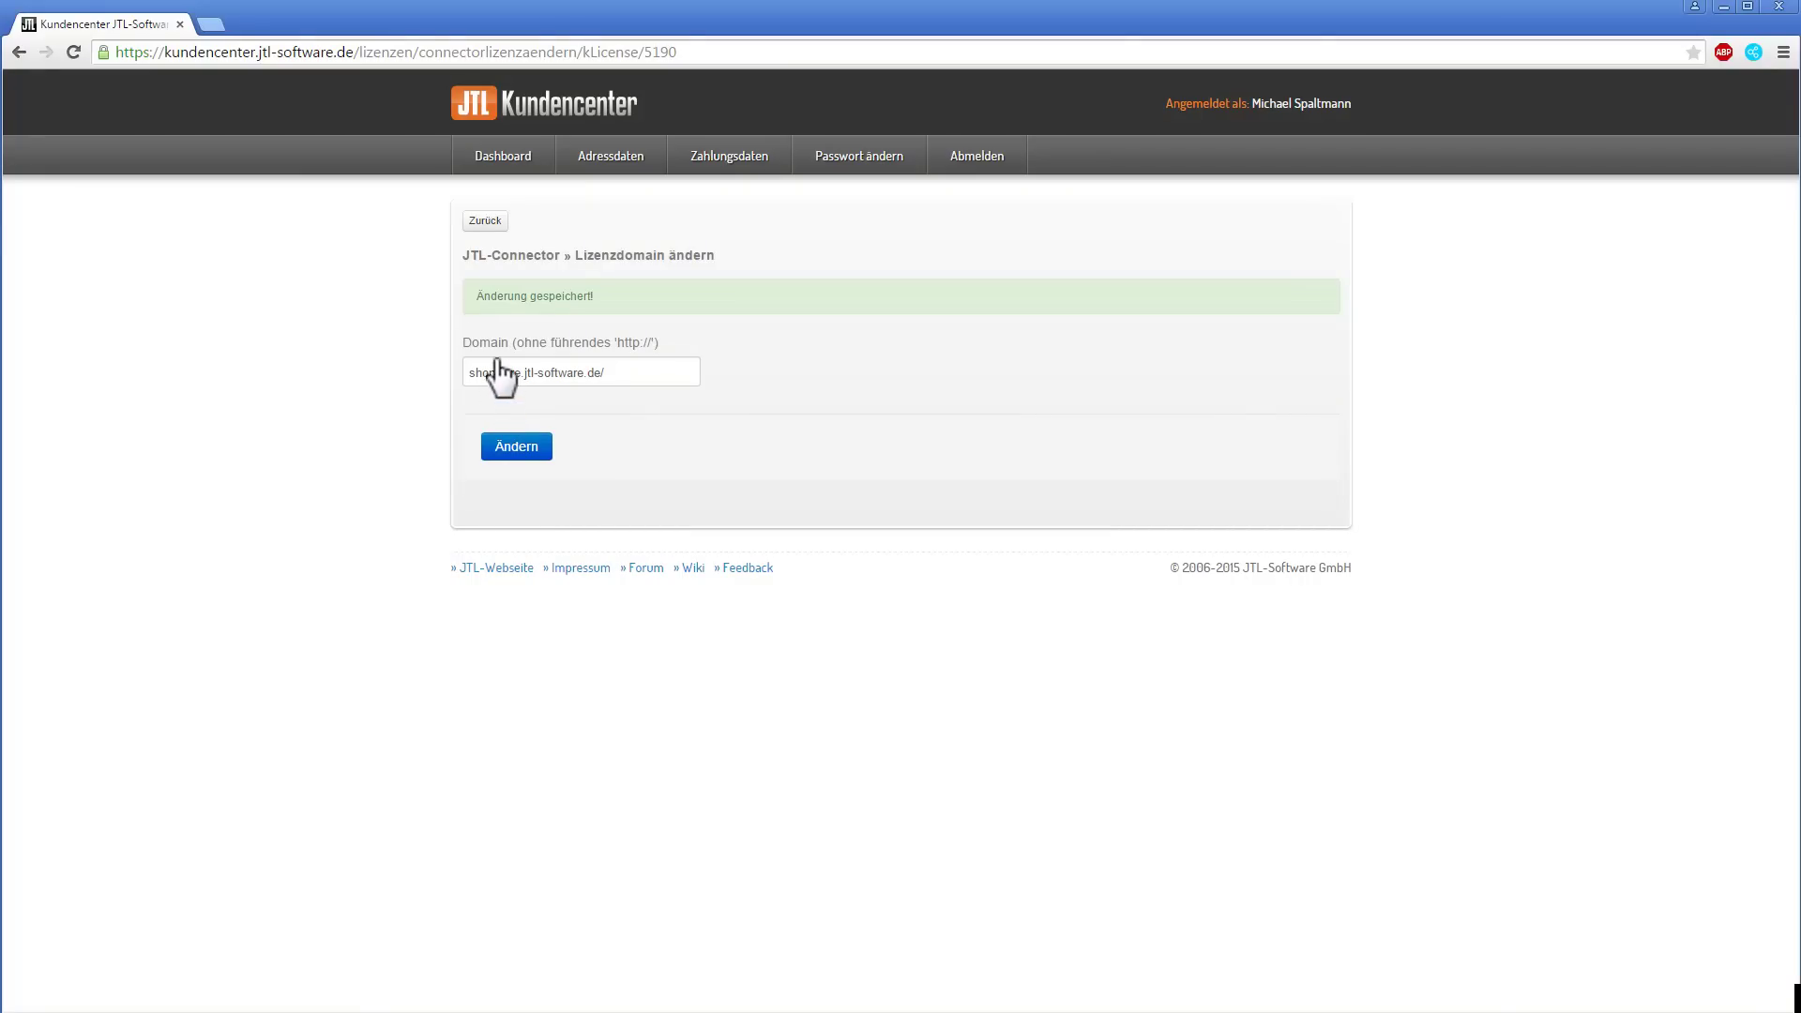
pyautogui.click(495, 226)
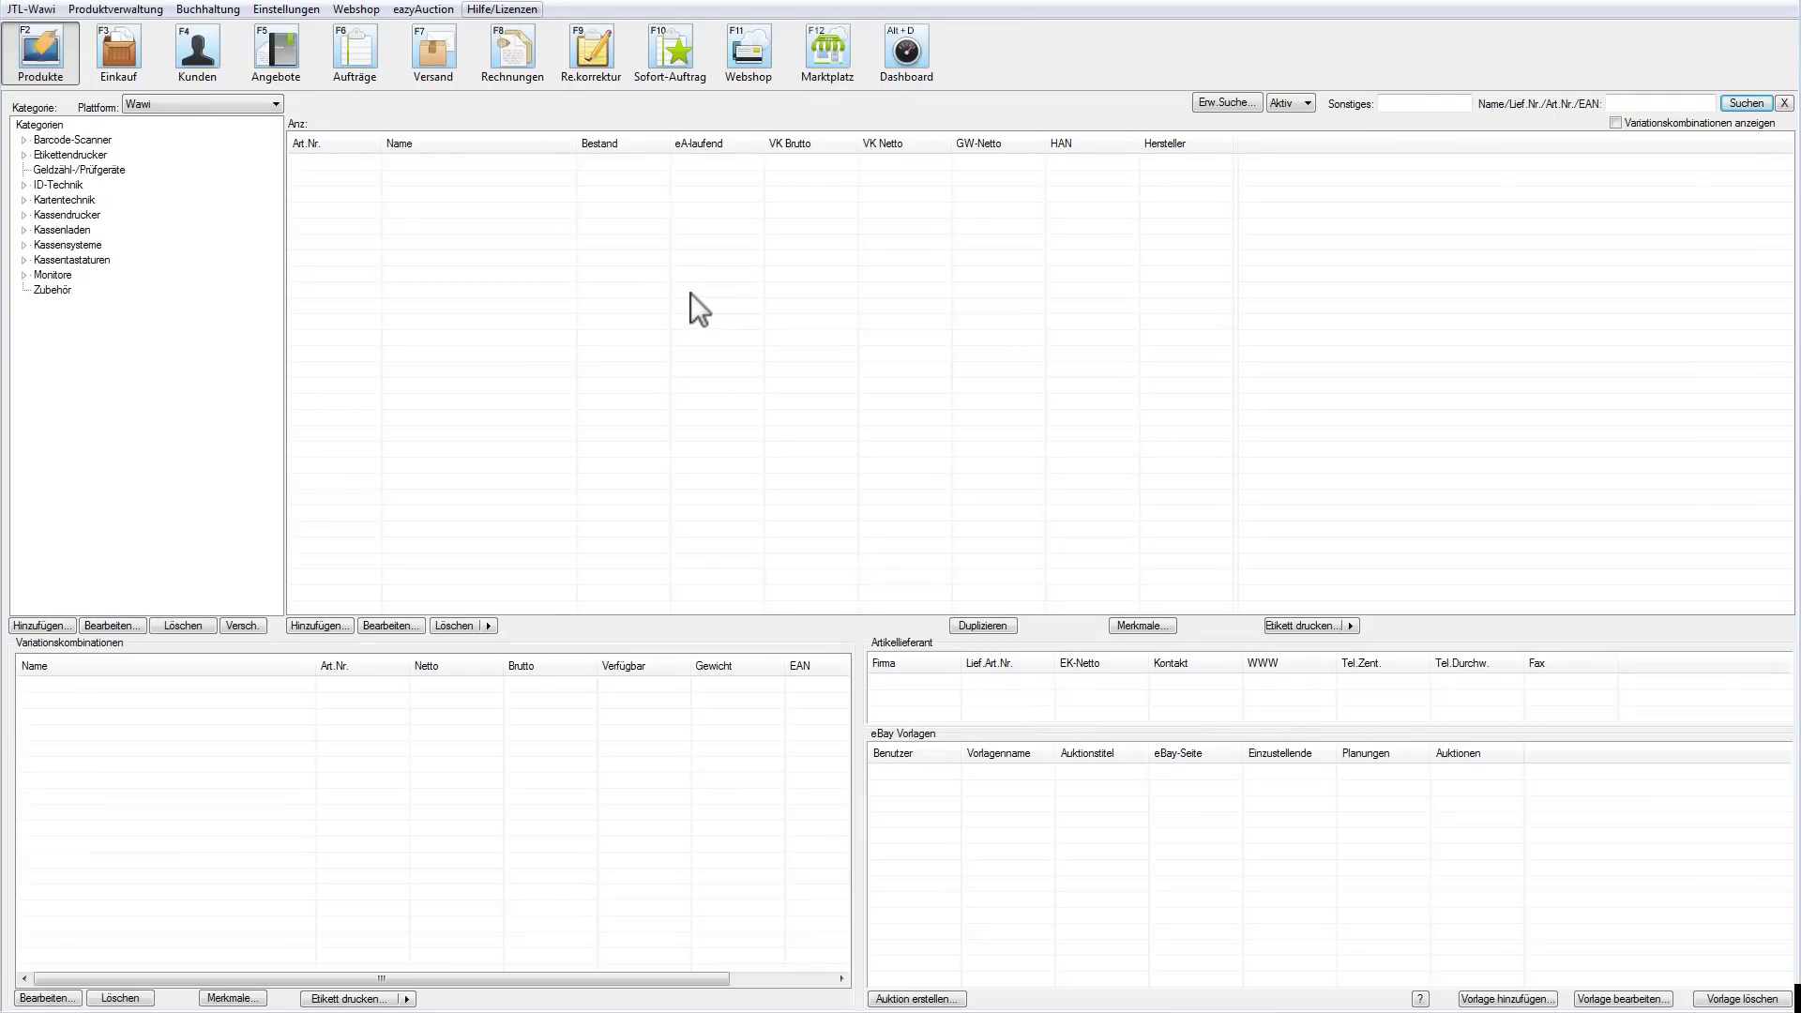
# Step: Switch to JTL-Wawi and paste the licence key into the licence management's Lizenzschlüssel field, confirming it
pyautogui.click(517, 13)
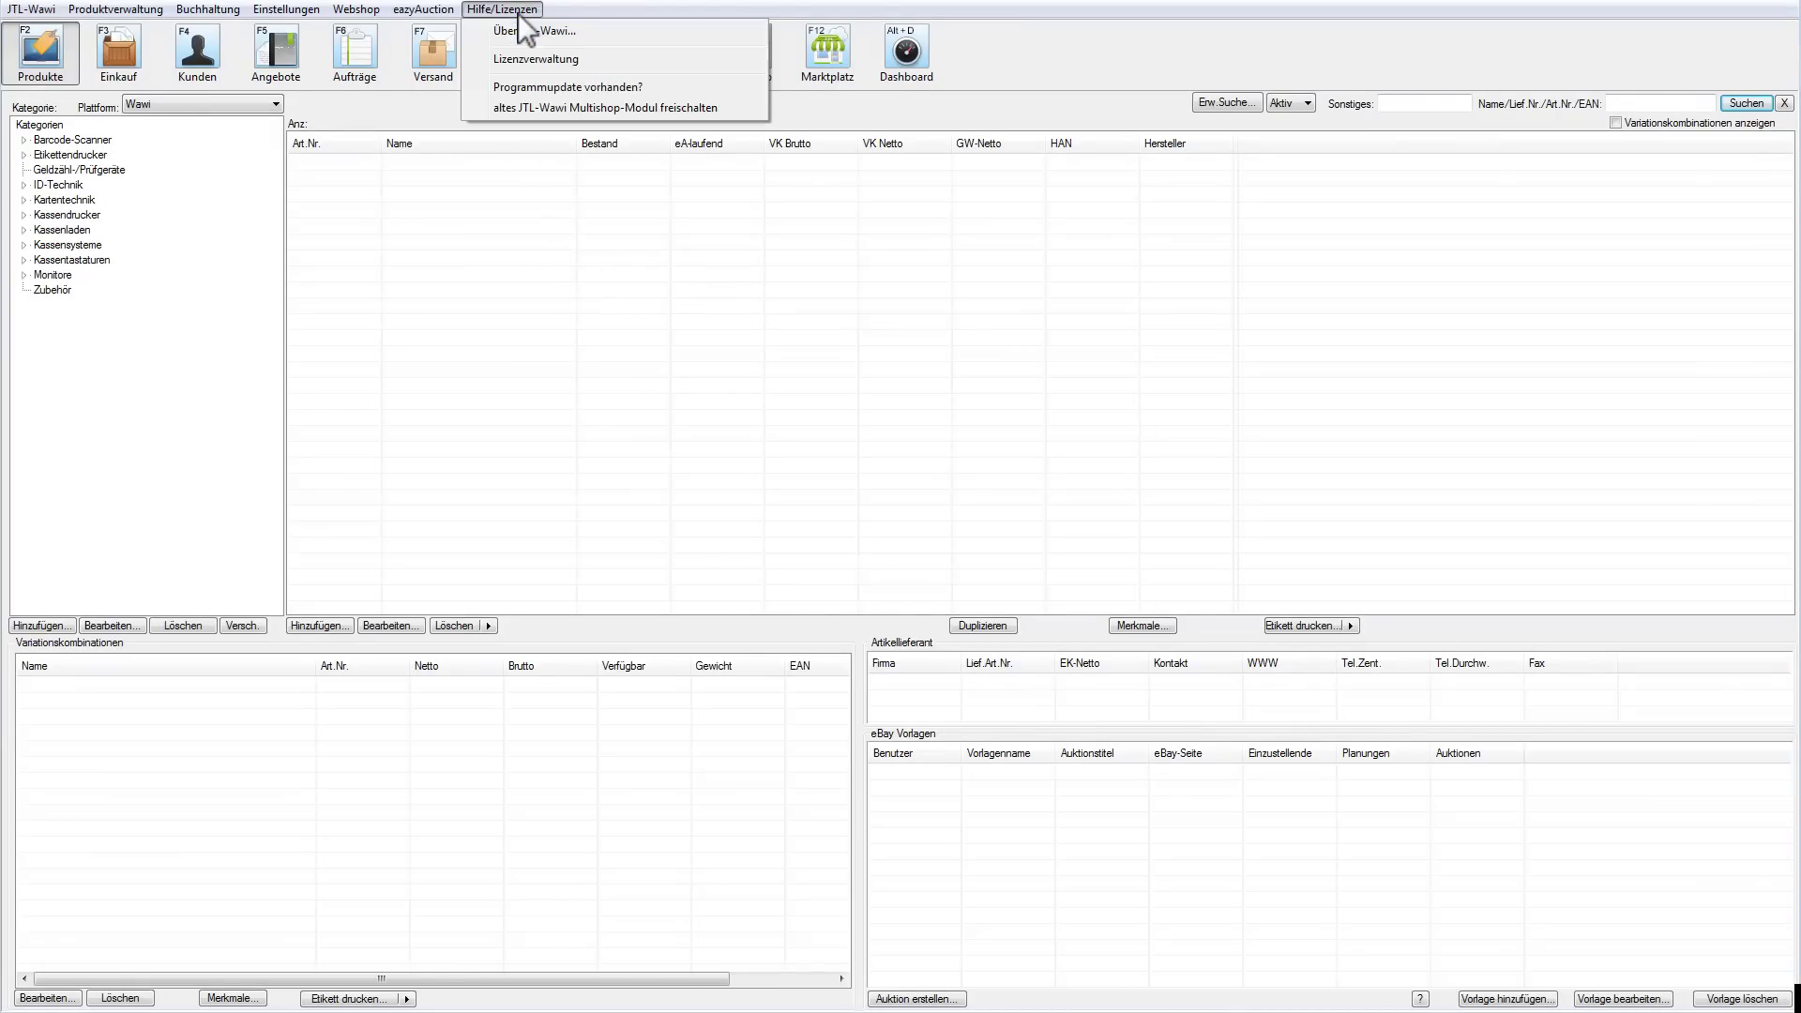
pyautogui.click(527, 60)
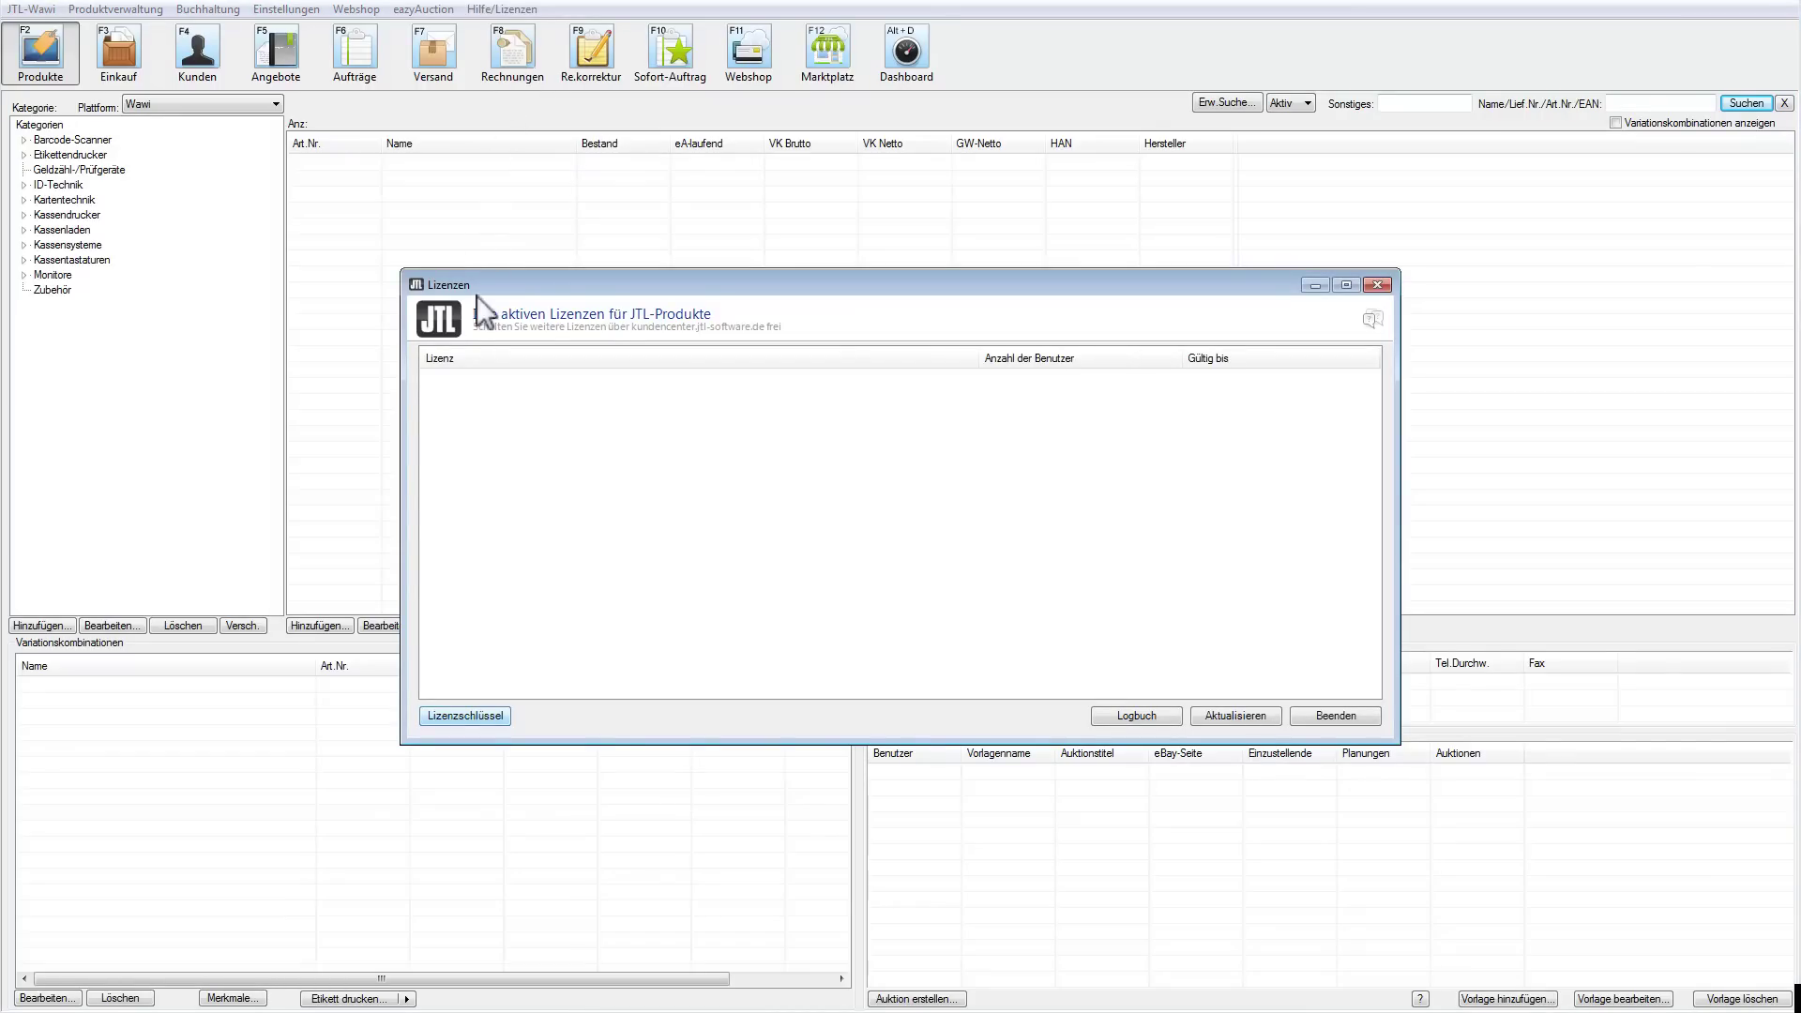
pyautogui.click(467, 717)
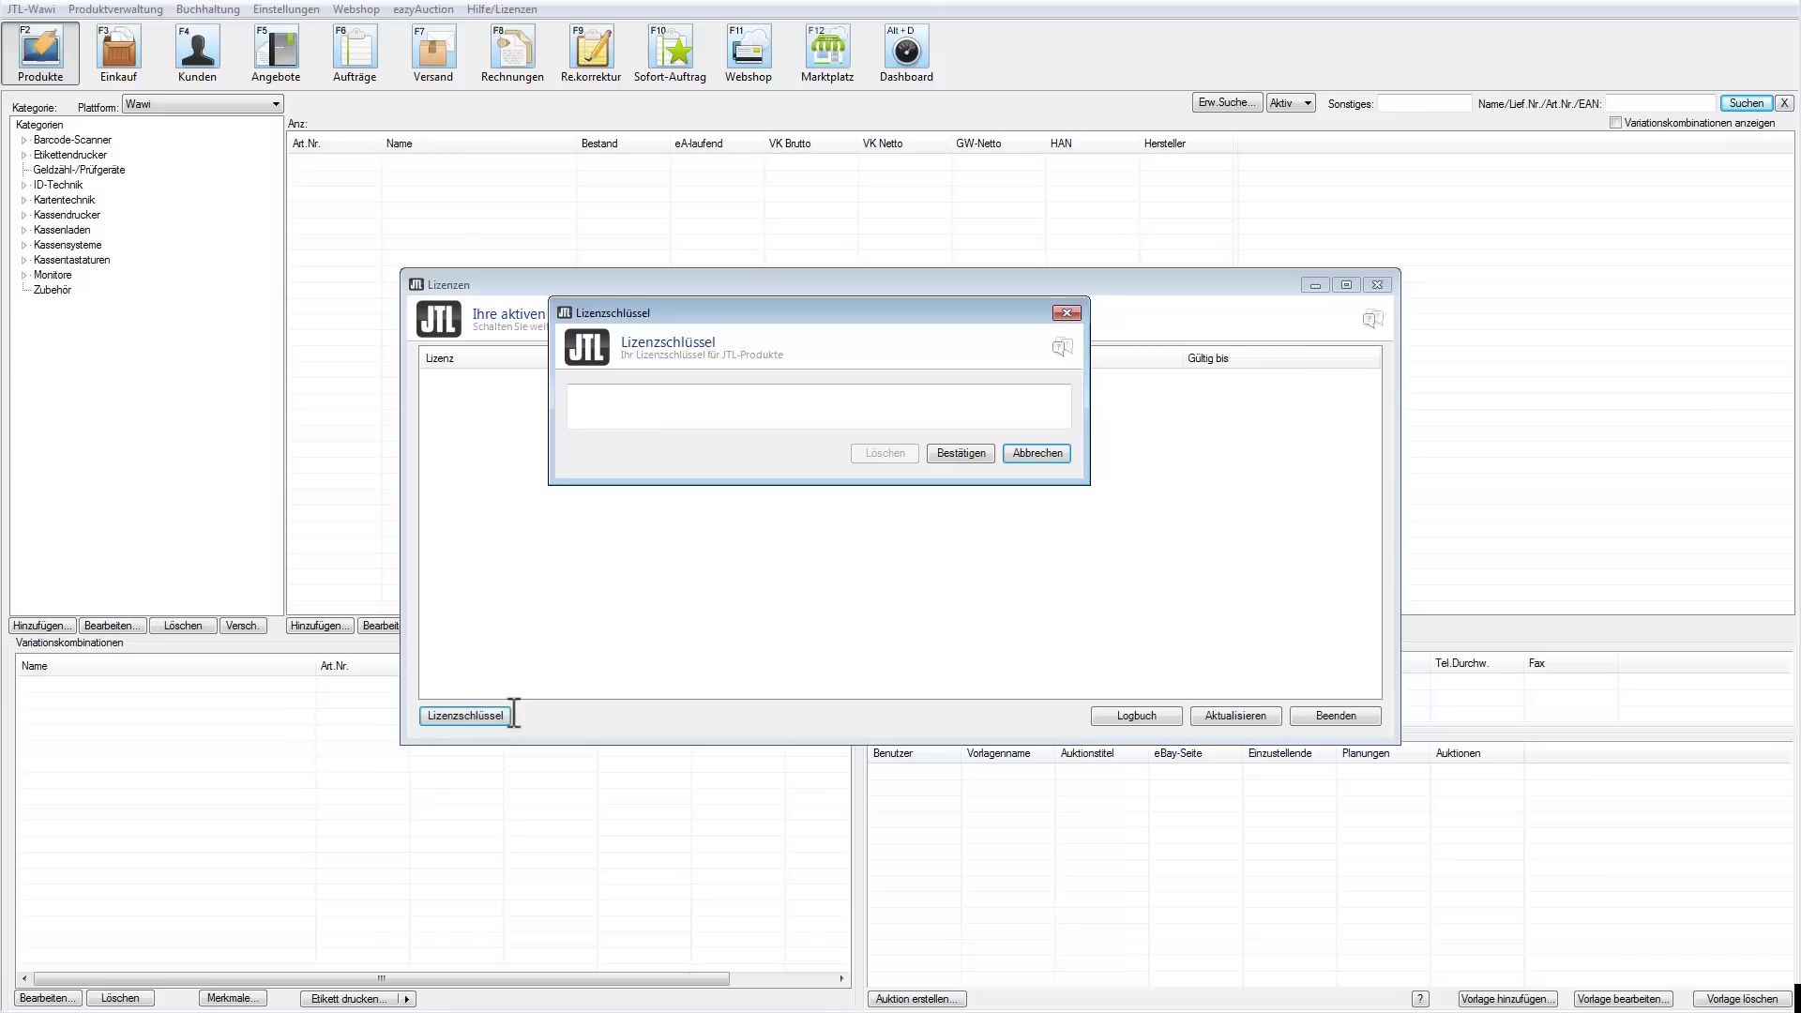
pyautogui.click(611, 403)
pyautogui.hotkey('ctrl', 'v')
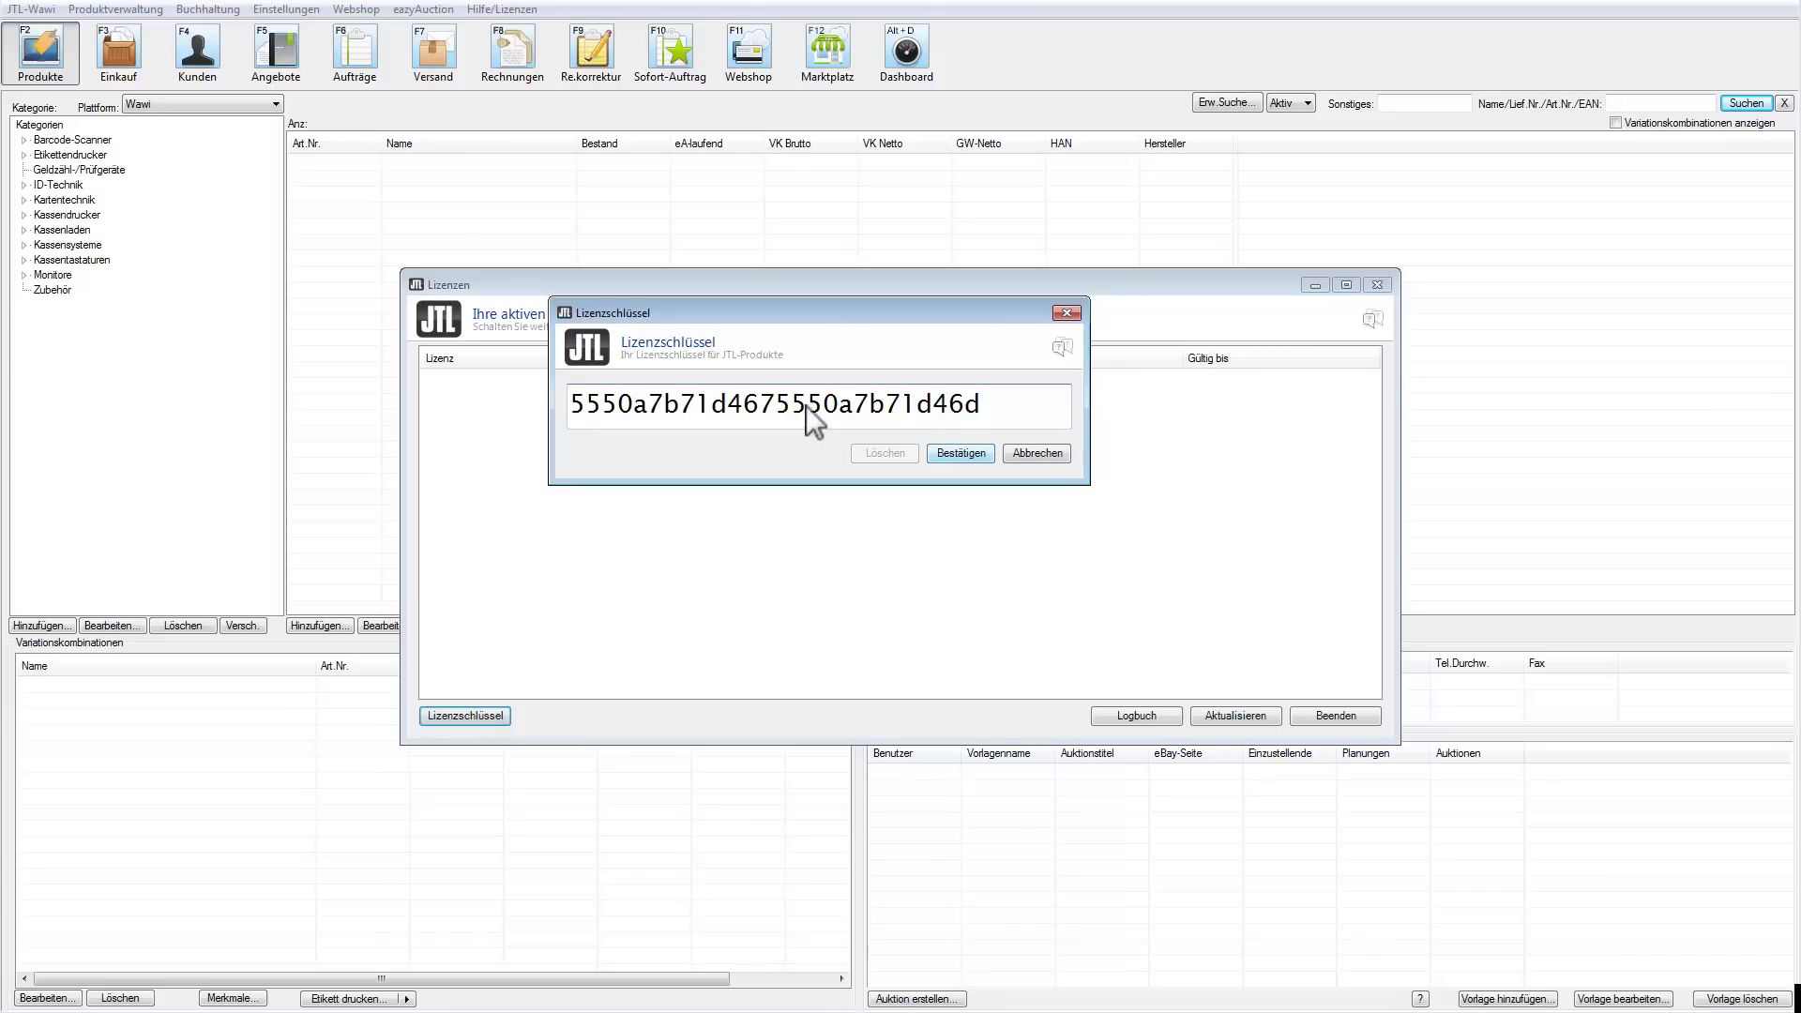
pyautogui.click(983, 453)
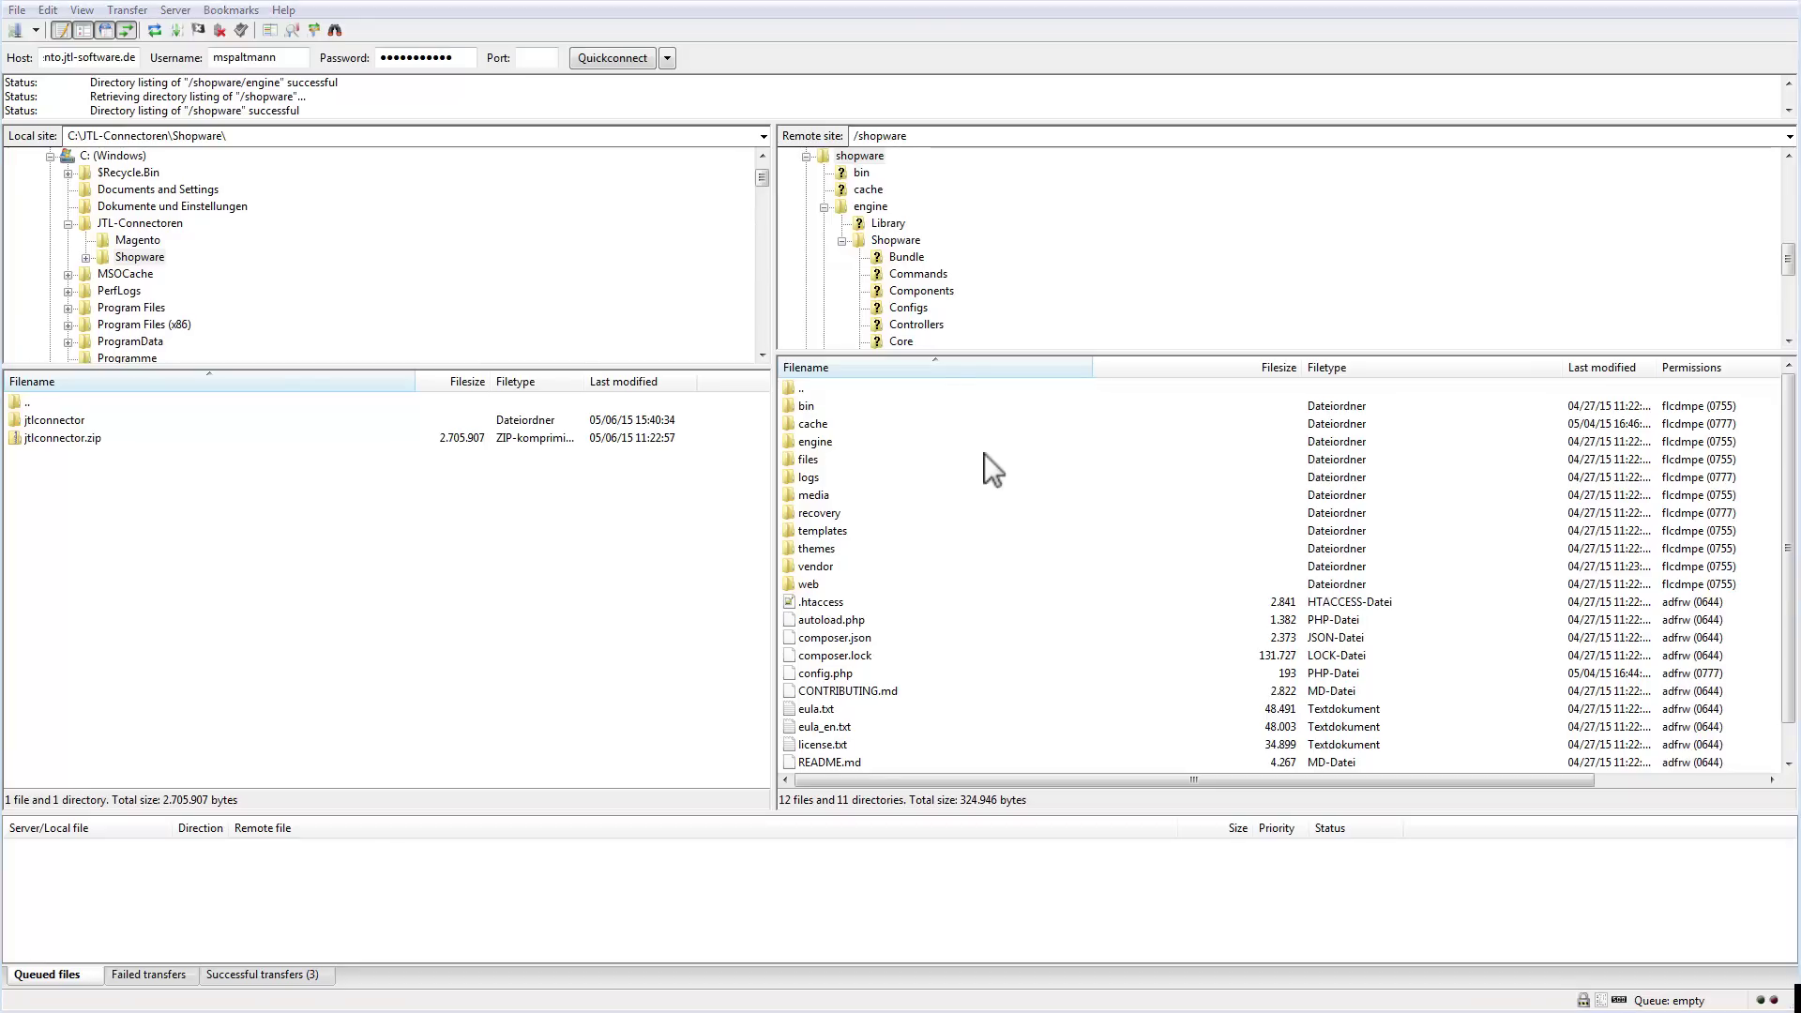
# Step: In the FTP client, upload the local jtlconnector folder to /shopware/engine/Shopware/Plugins/Local/Frontend on the server
pyautogui.doubleClick(815, 443)
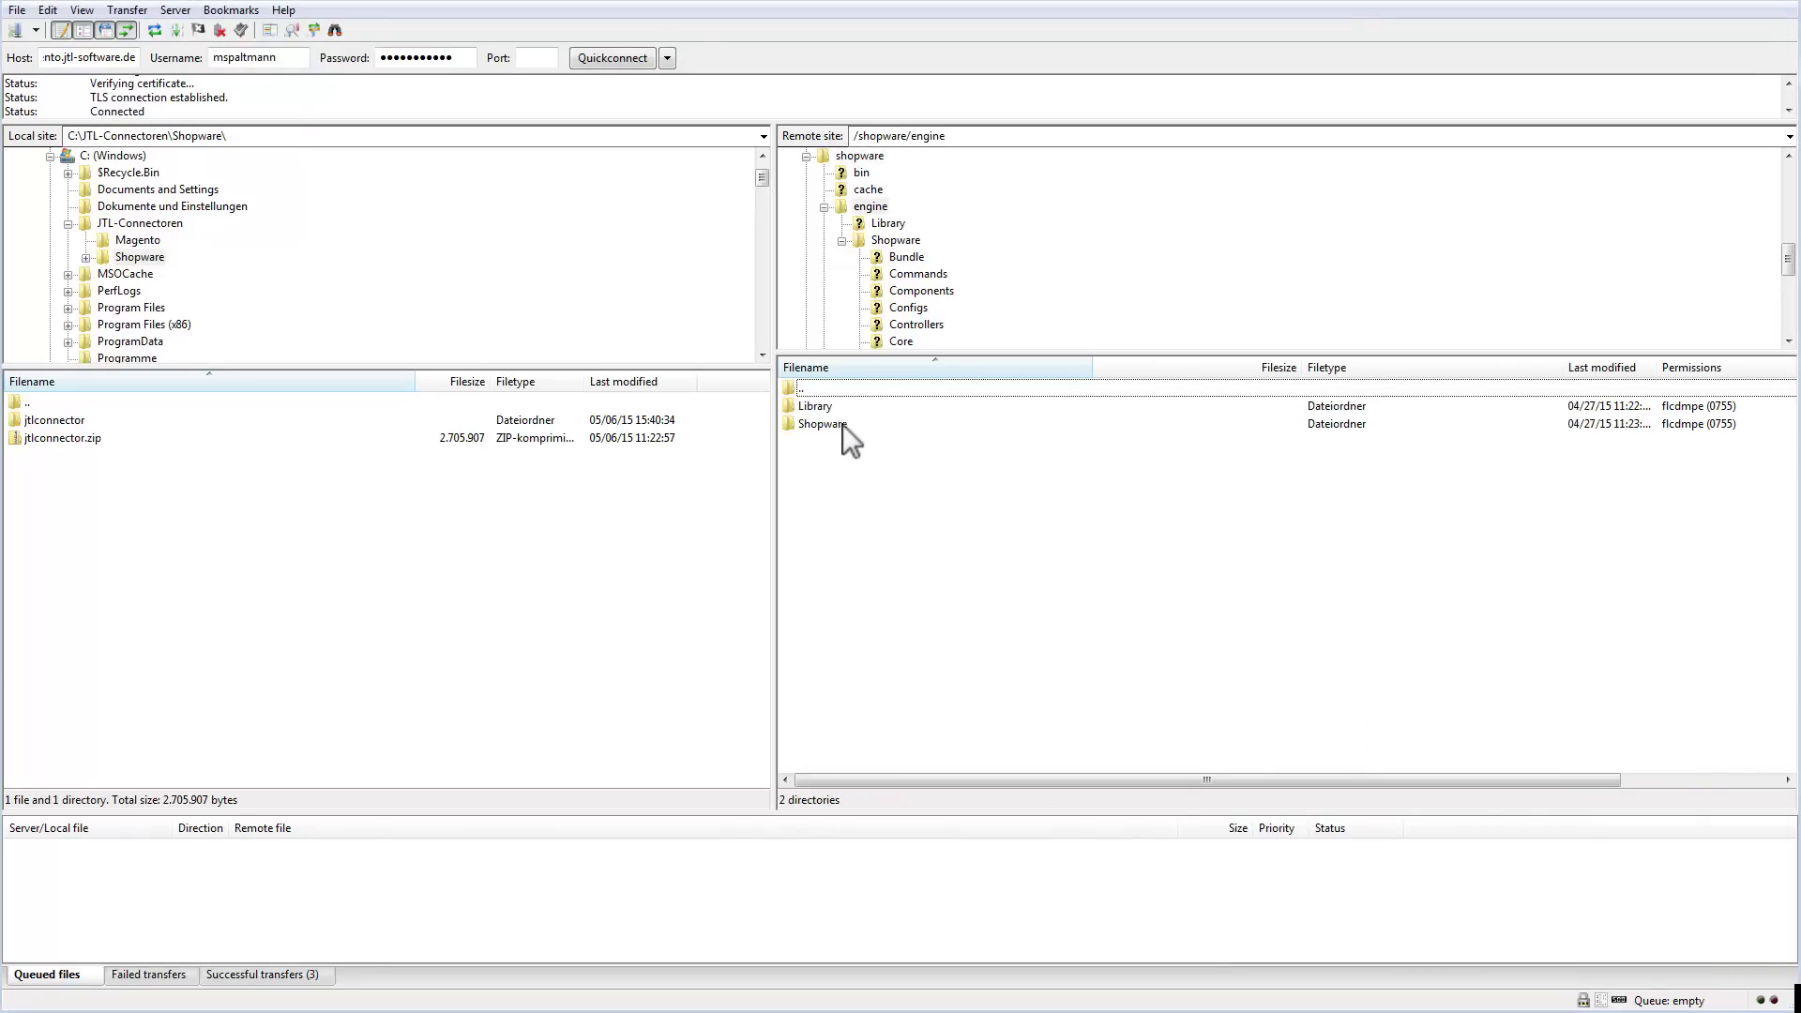
pyautogui.doubleClick(842, 424)
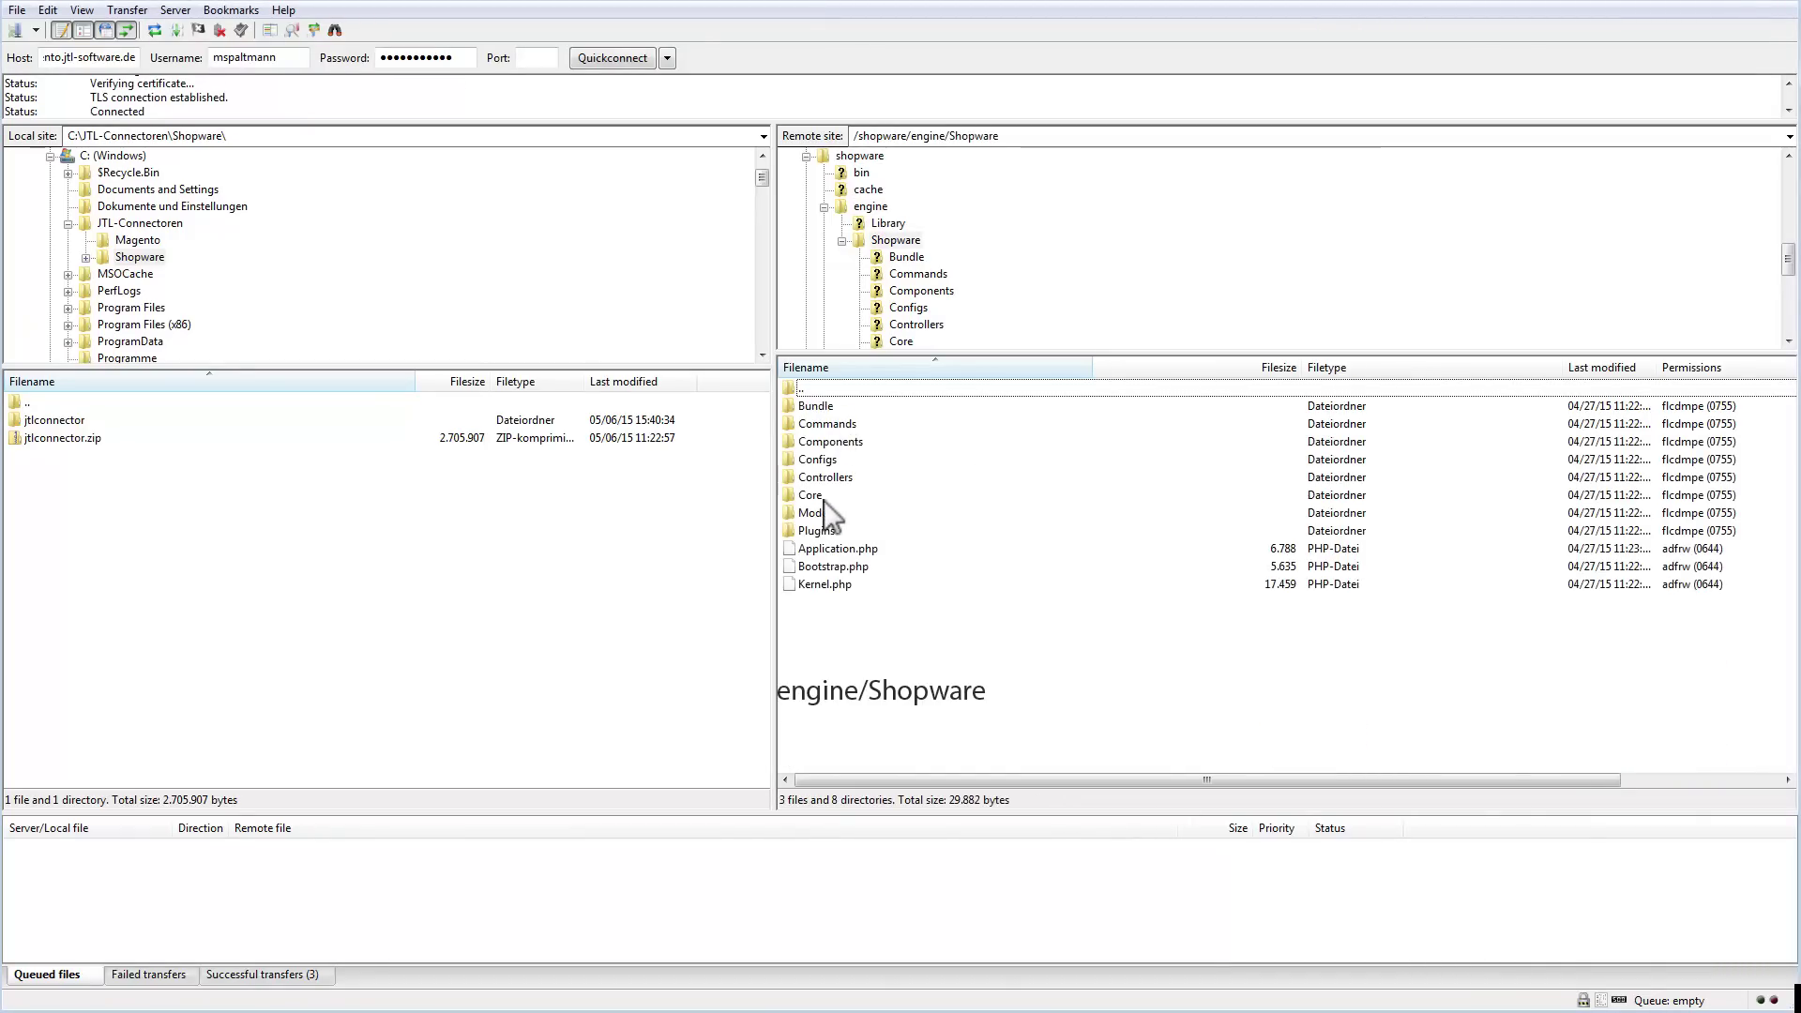
pyautogui.doubleClick(817, 531)
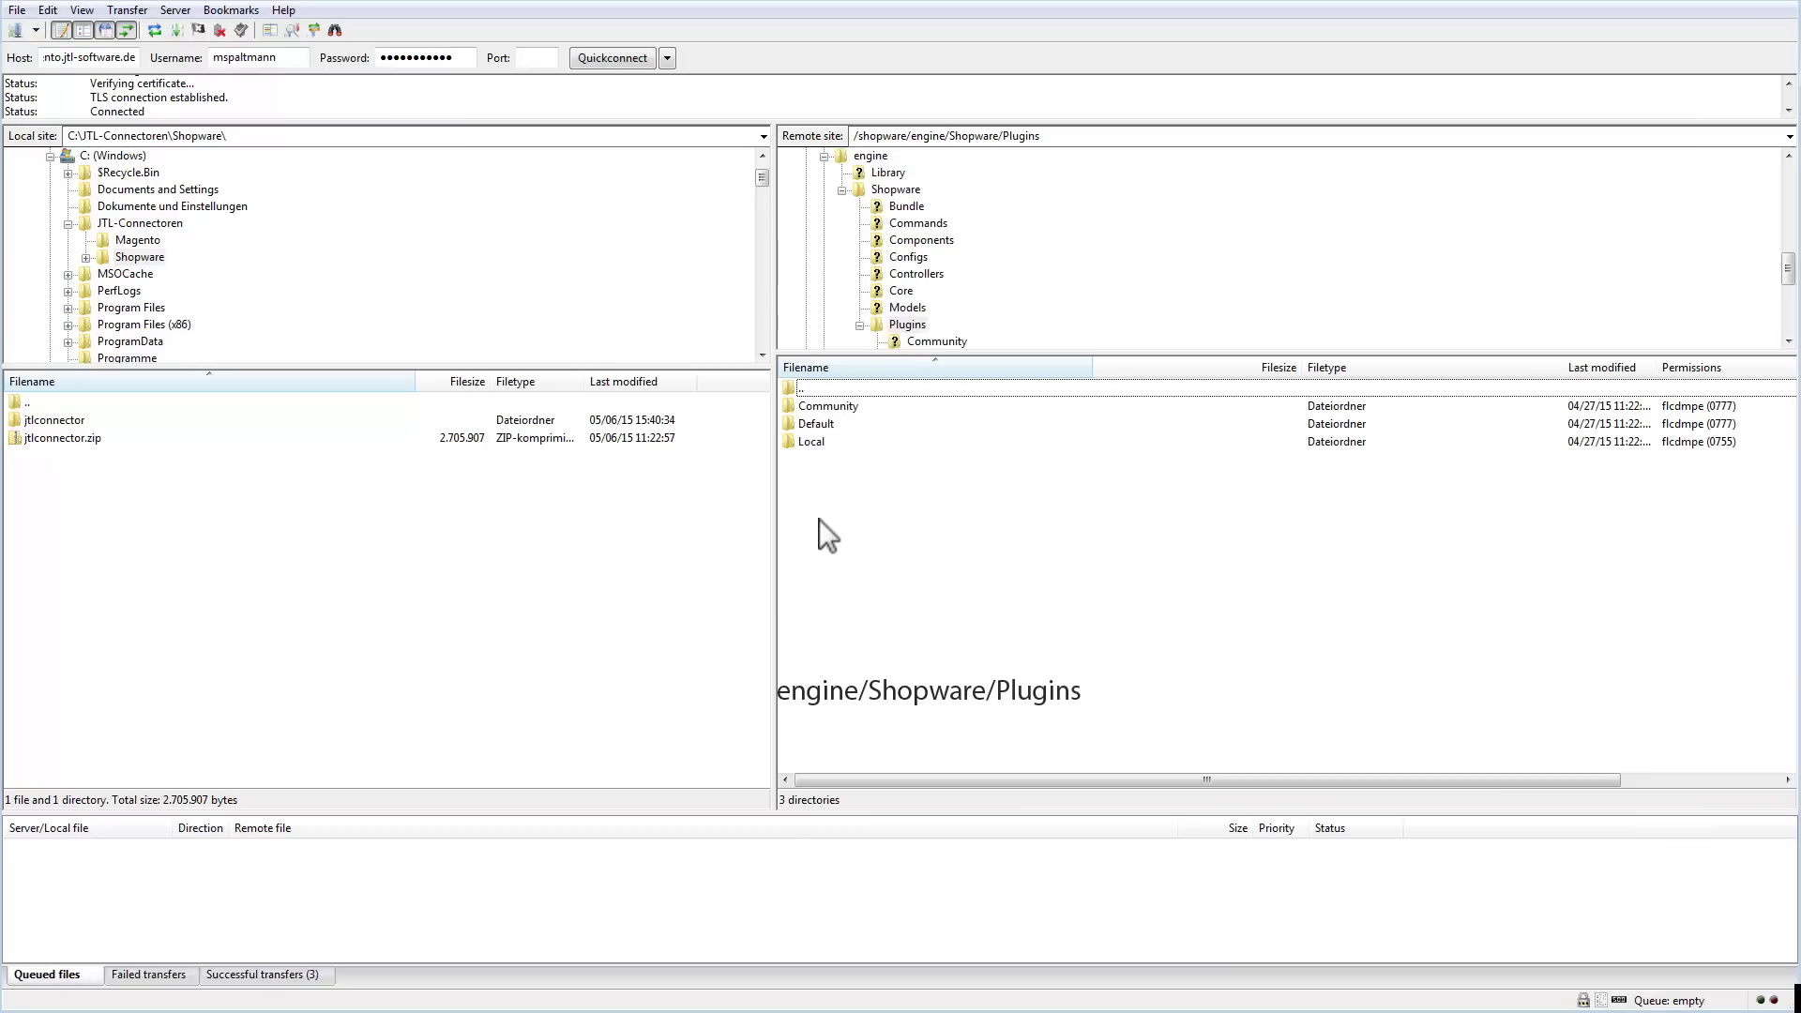
pyautogui.doubleClick(816, 445)
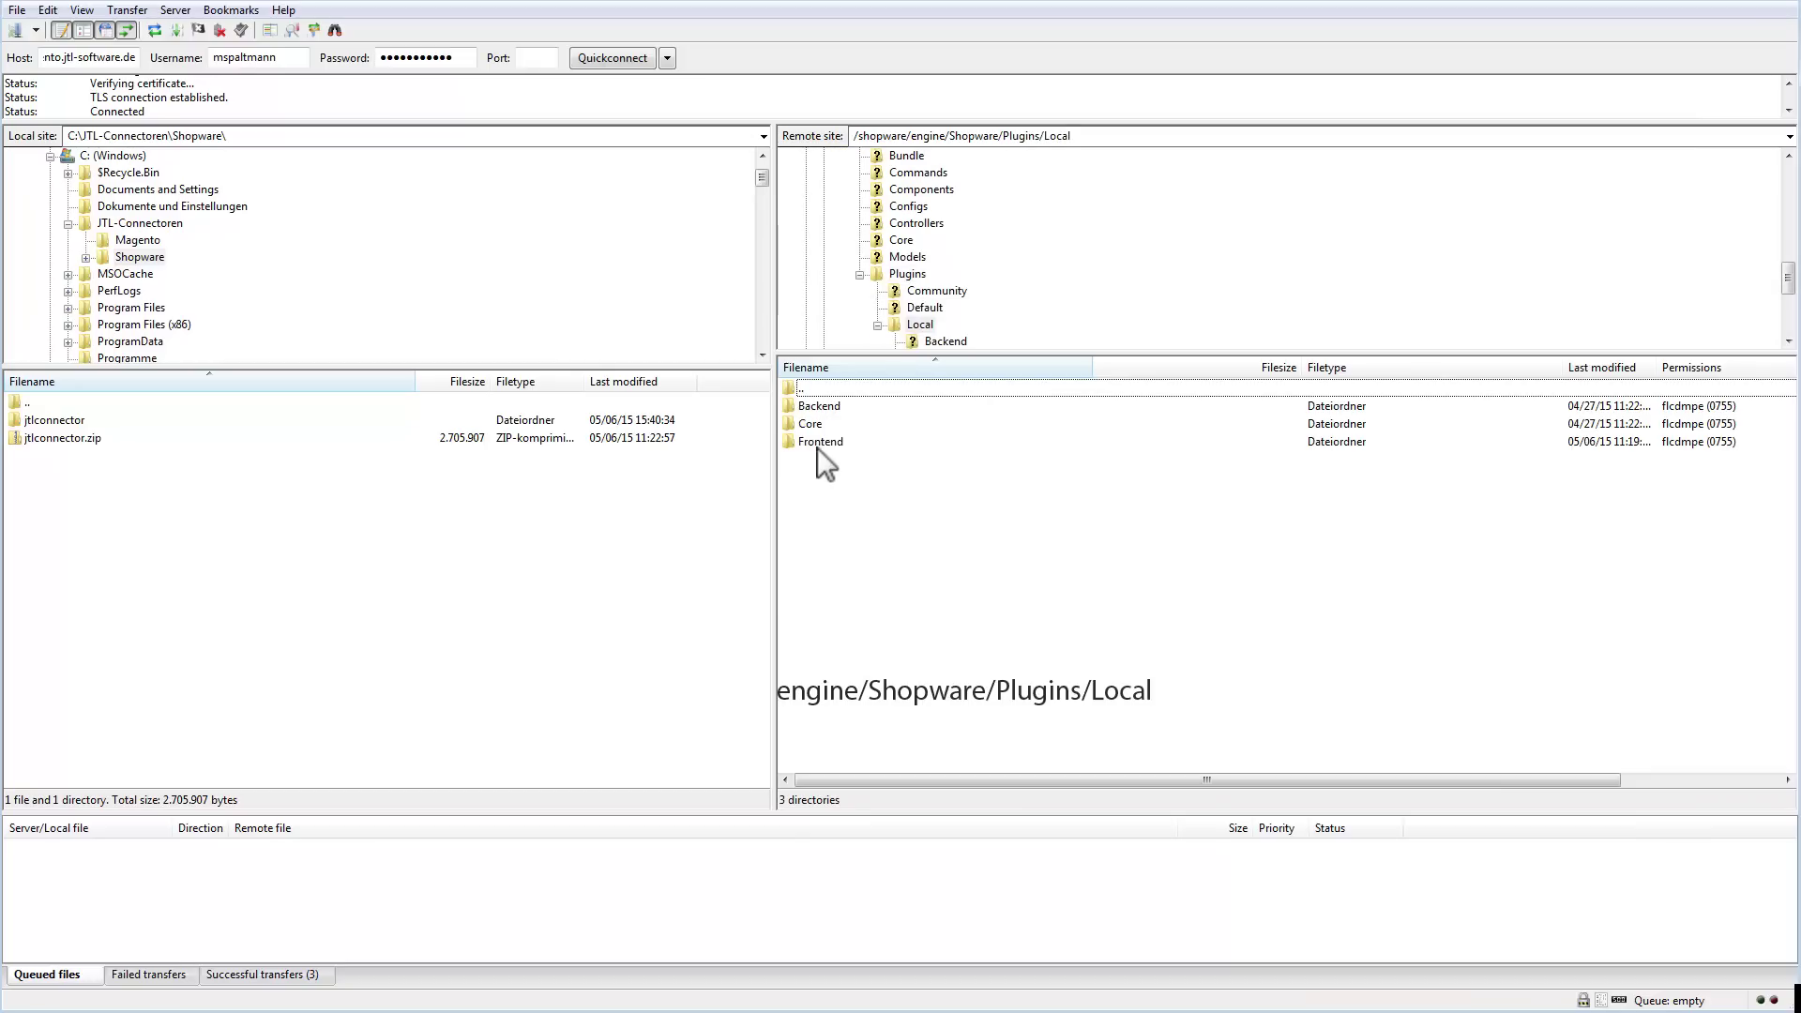
pyautogui.doubleClick(820, 439)
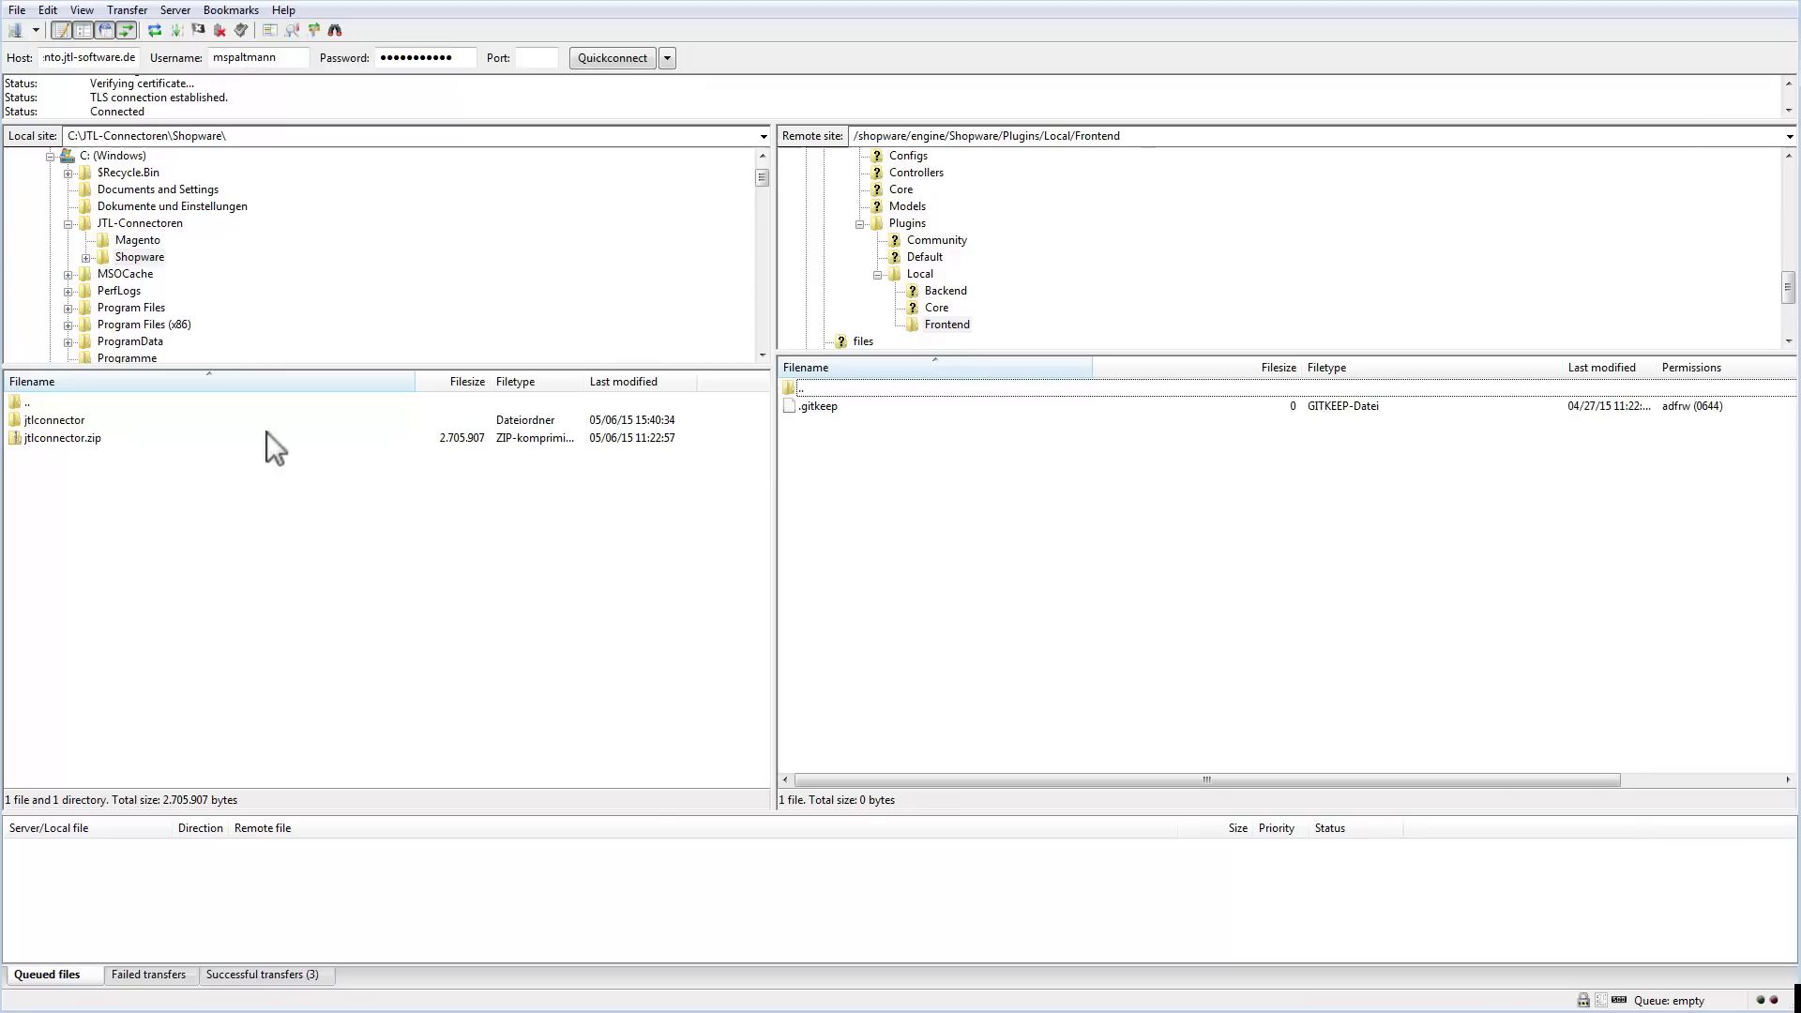
pyautogui.rightClick(74, 422)
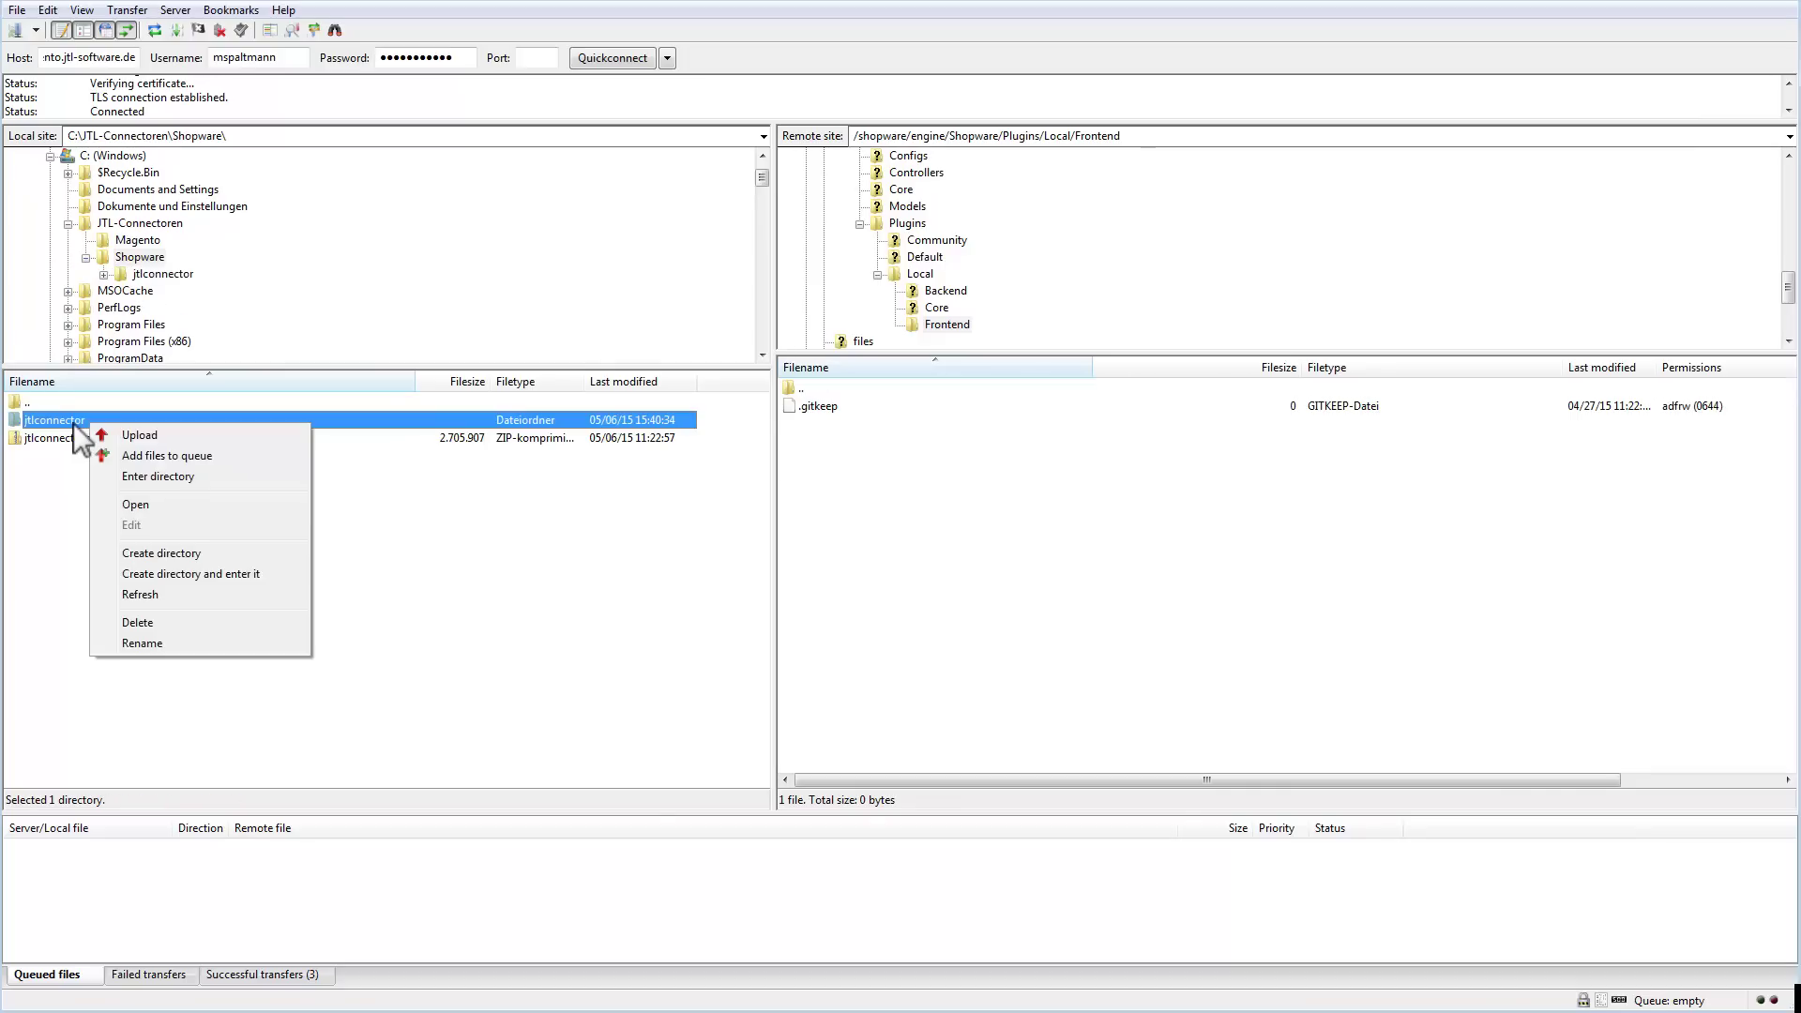
pyautogui.click(146, 432)
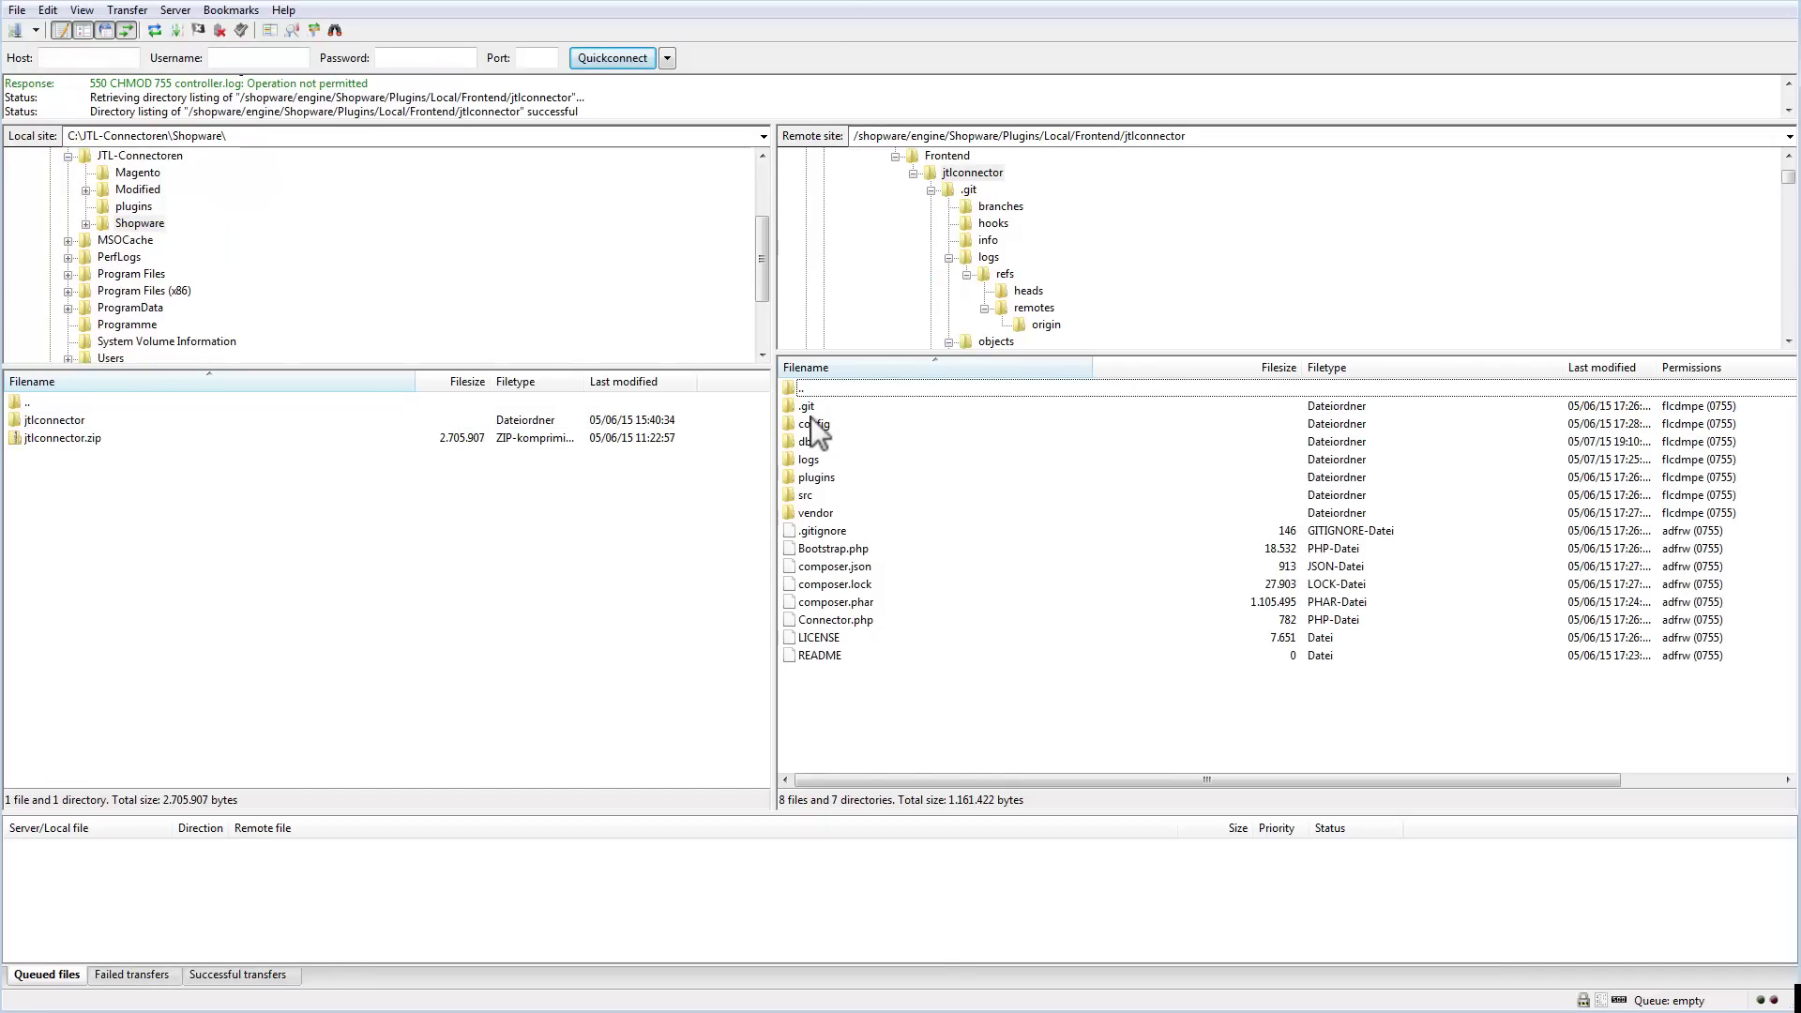
# Step: Set the permissions of the remote jtlconnector folders config, db and logs to 777, recursing into subdirectories for all files and directories
pyautogui.click(810, 424)
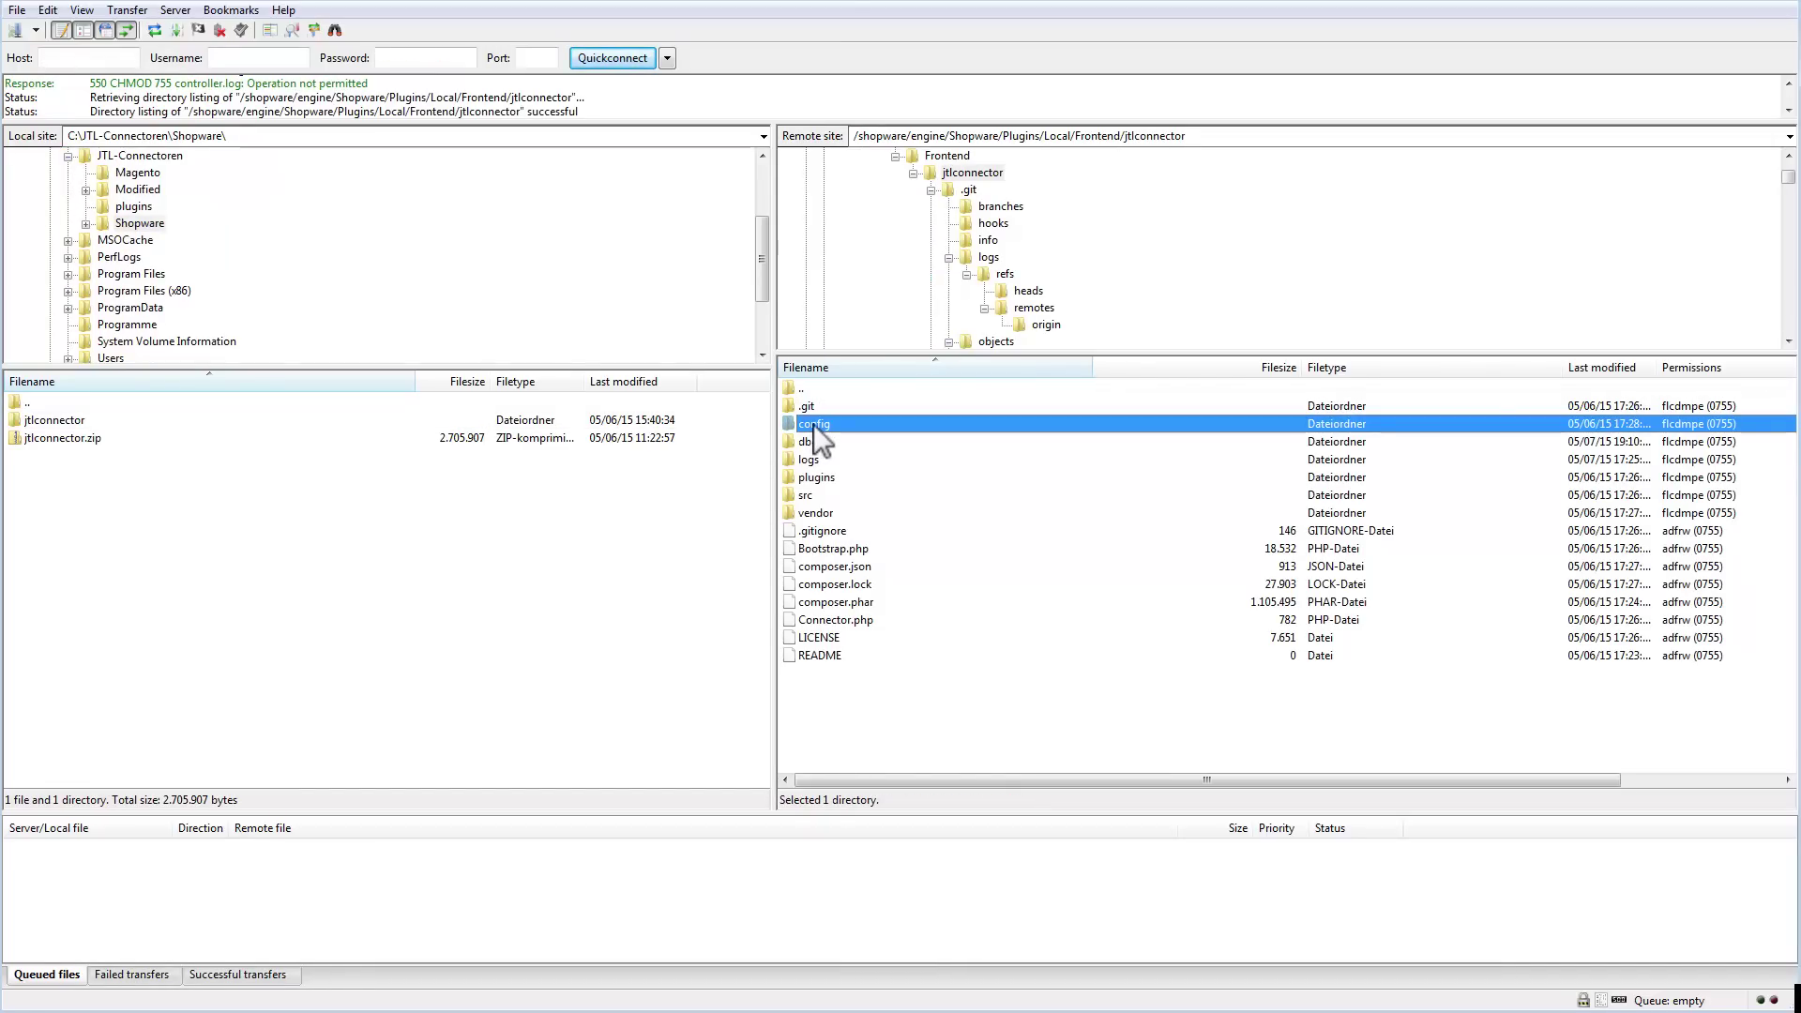
pyautogui.keyDown('ctrl'); pyautogui.click(824, 439); pyautogui.keyUp('ctrl')
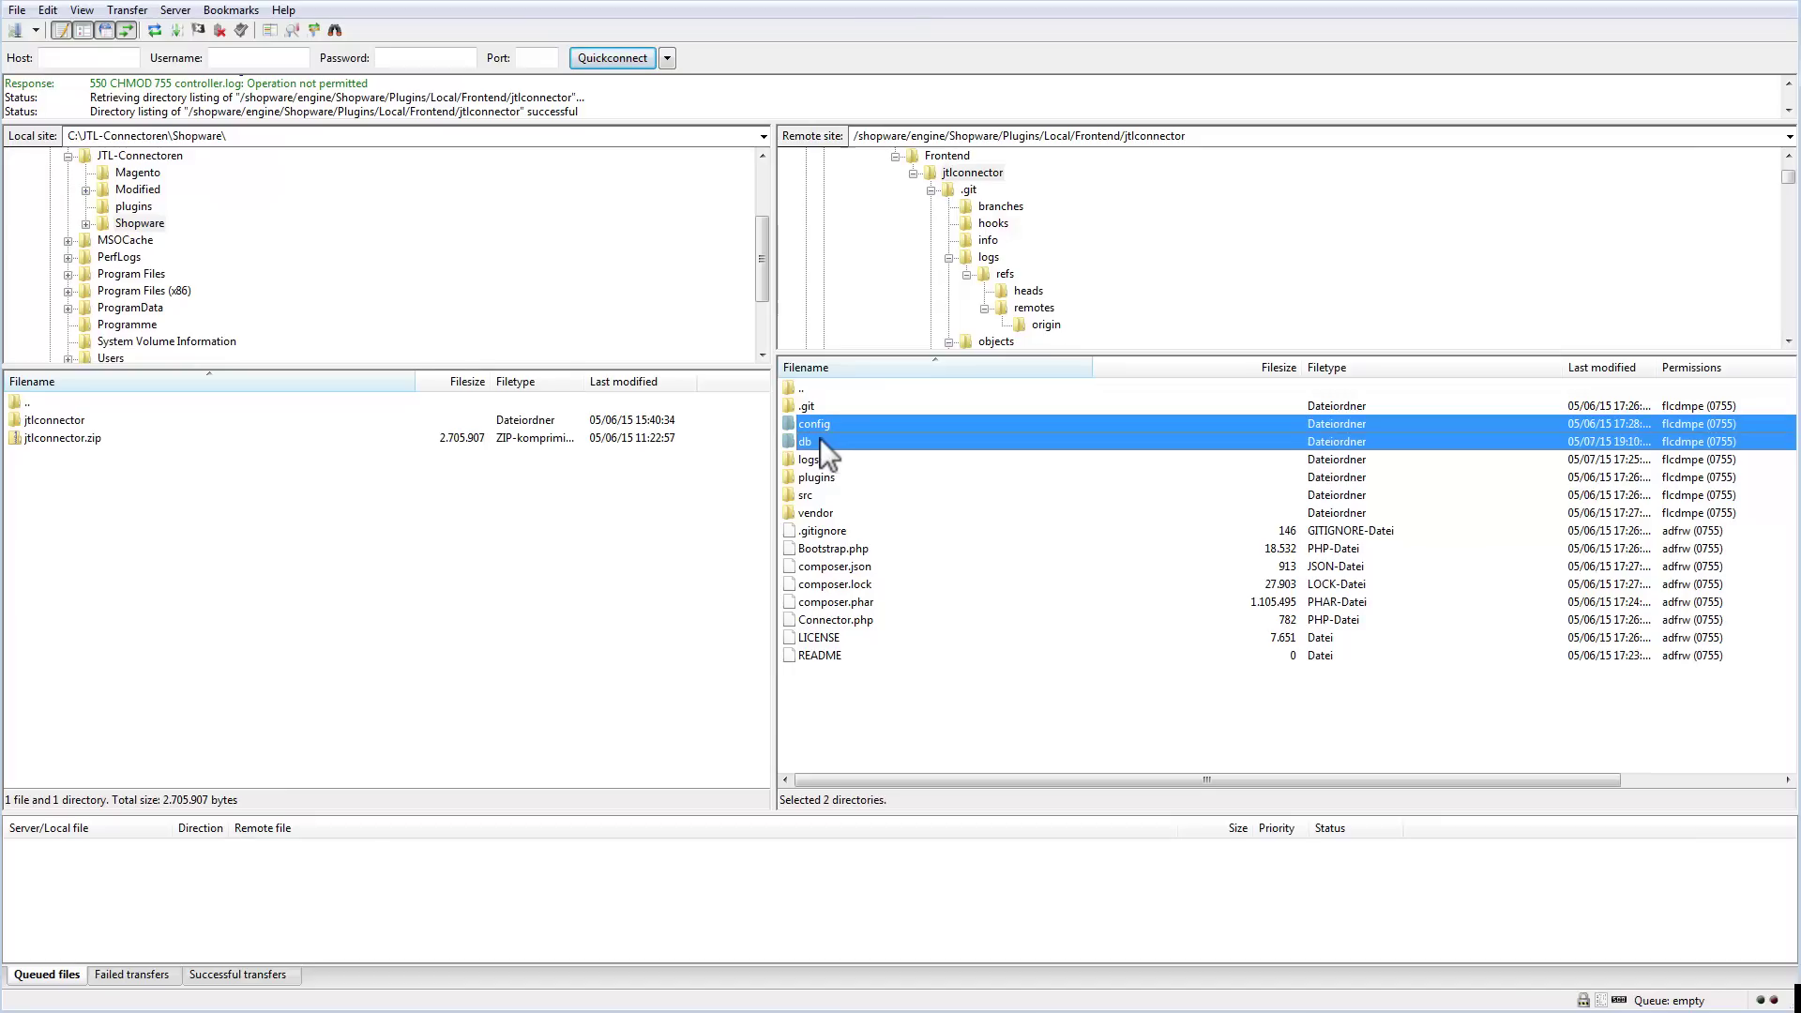
pyautogui.keyDown('ctrl'); pyautogui.click(812, 462); pyautogui.keyUp('ctrl')
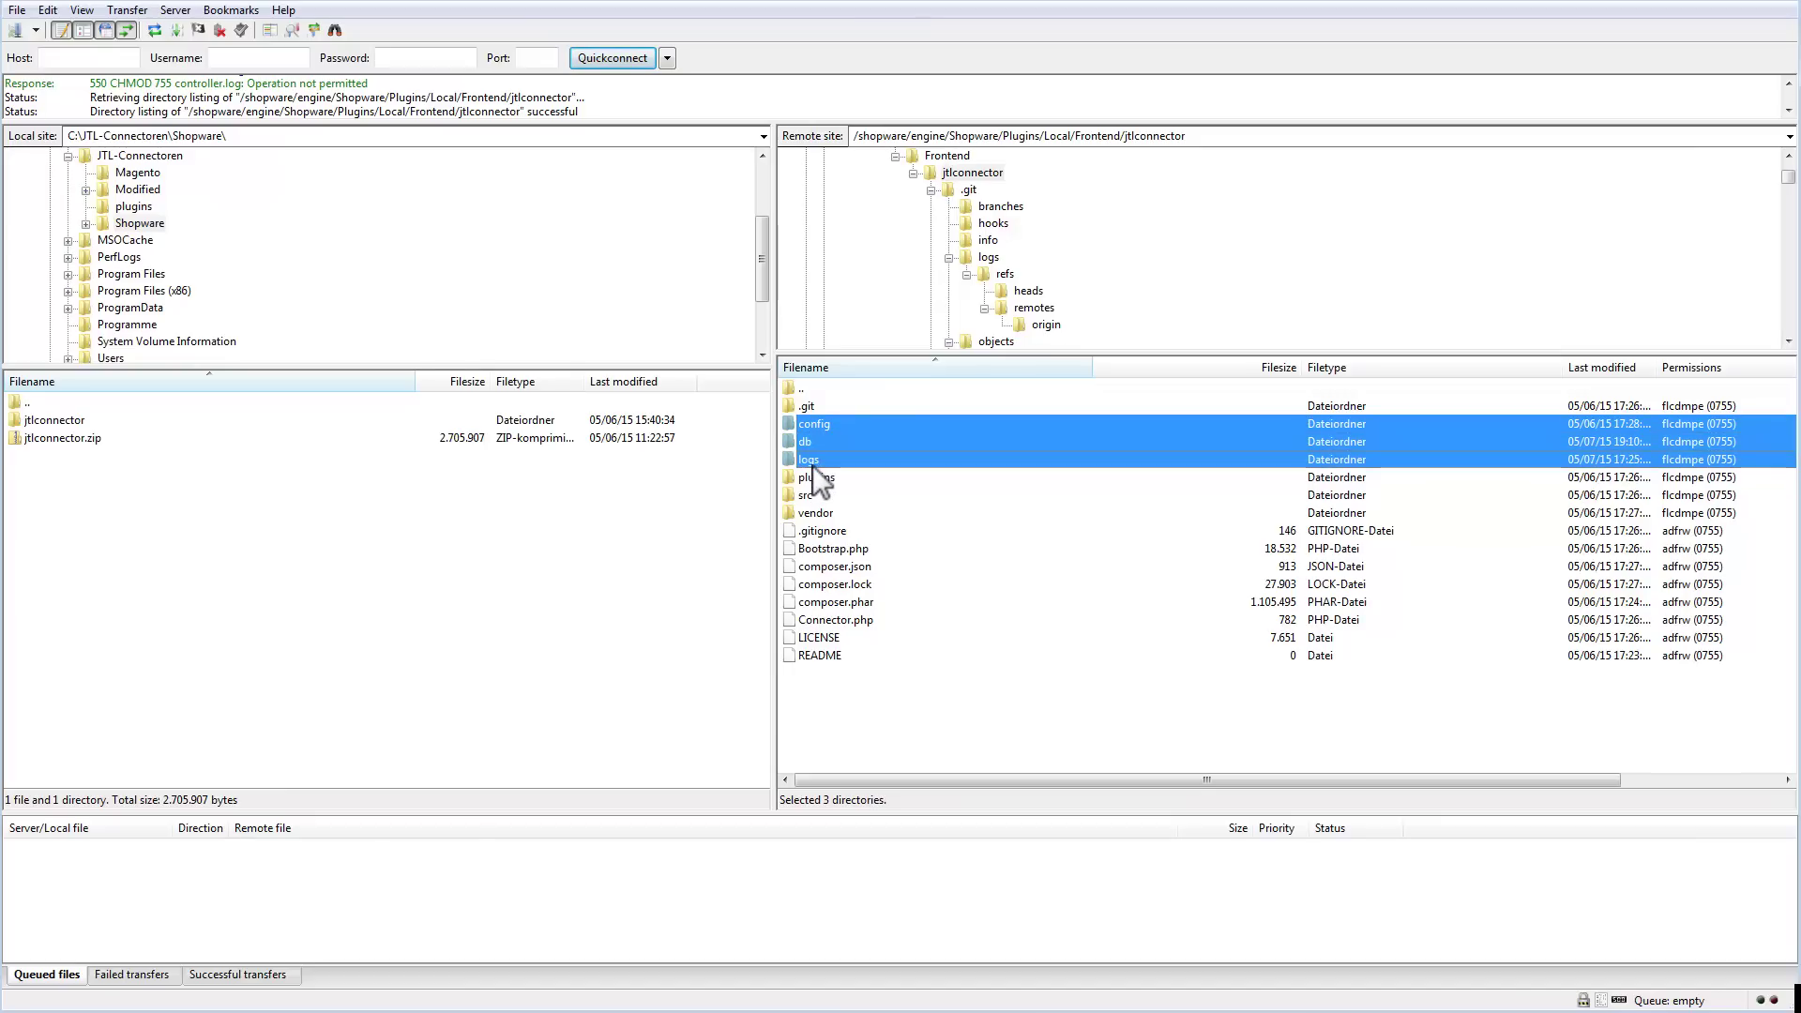
pyautogui.rightClick(880, 465)
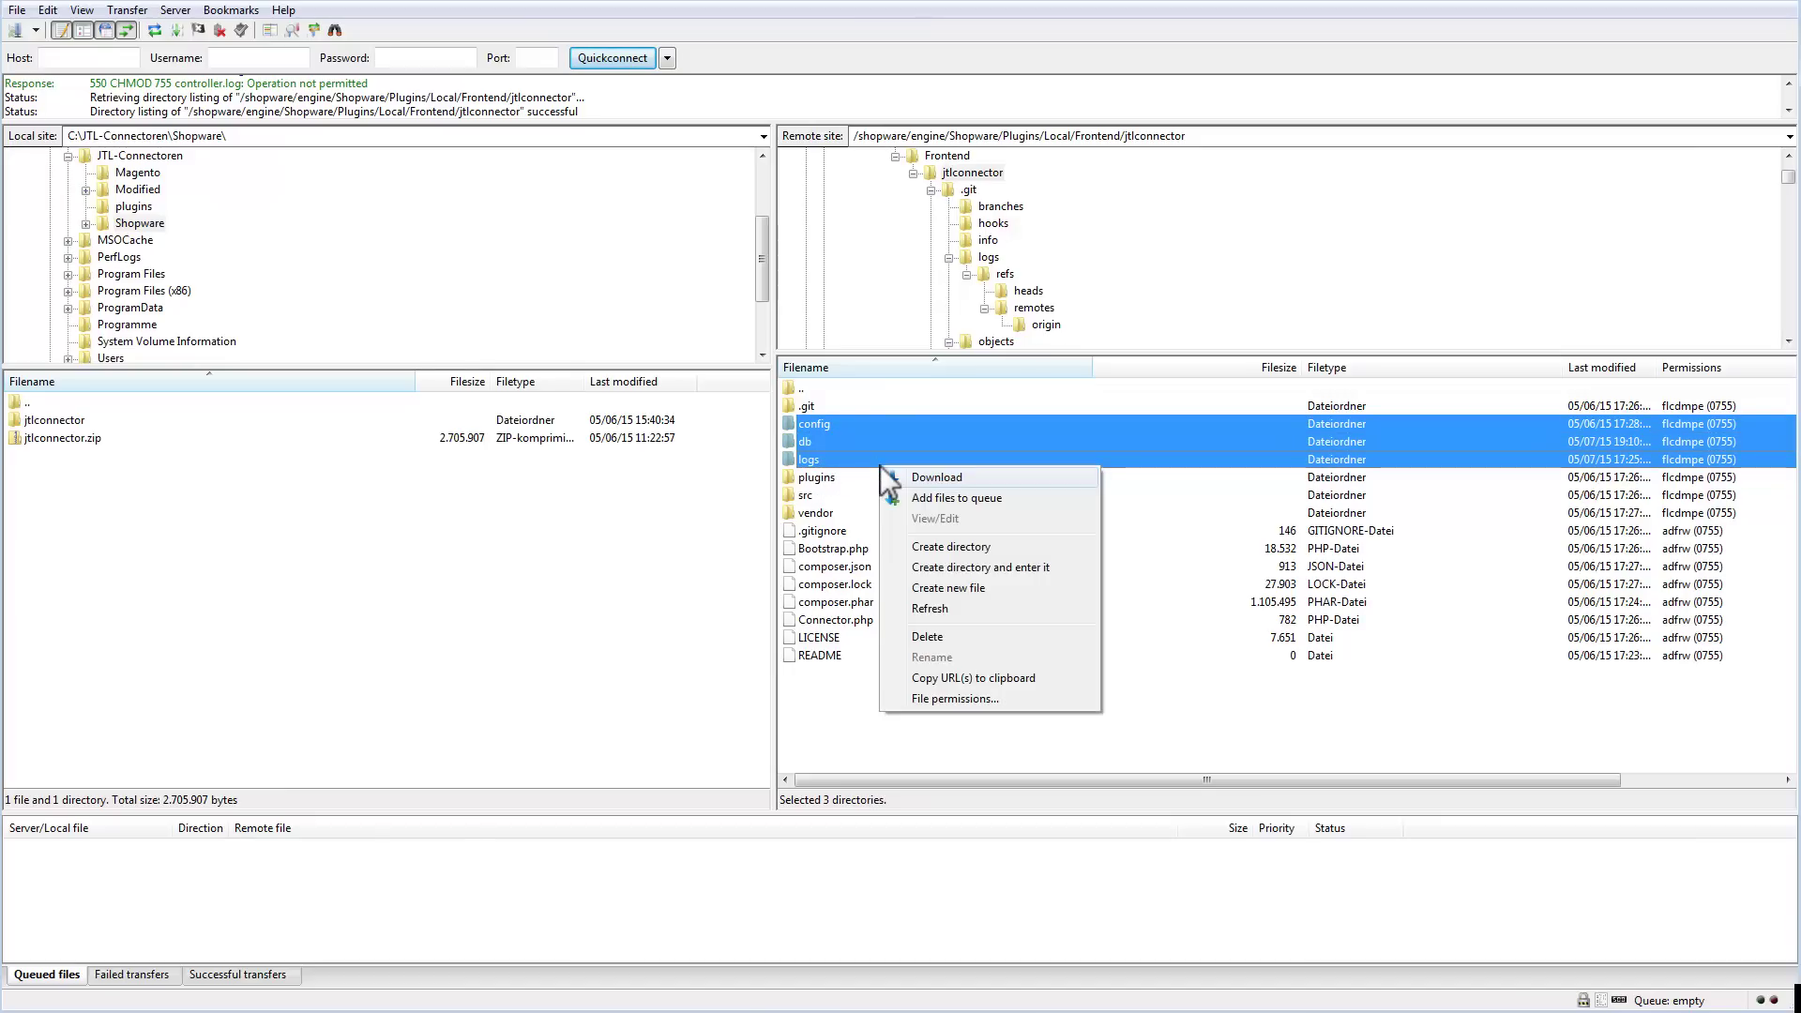
pyautogui.click(985, 699)
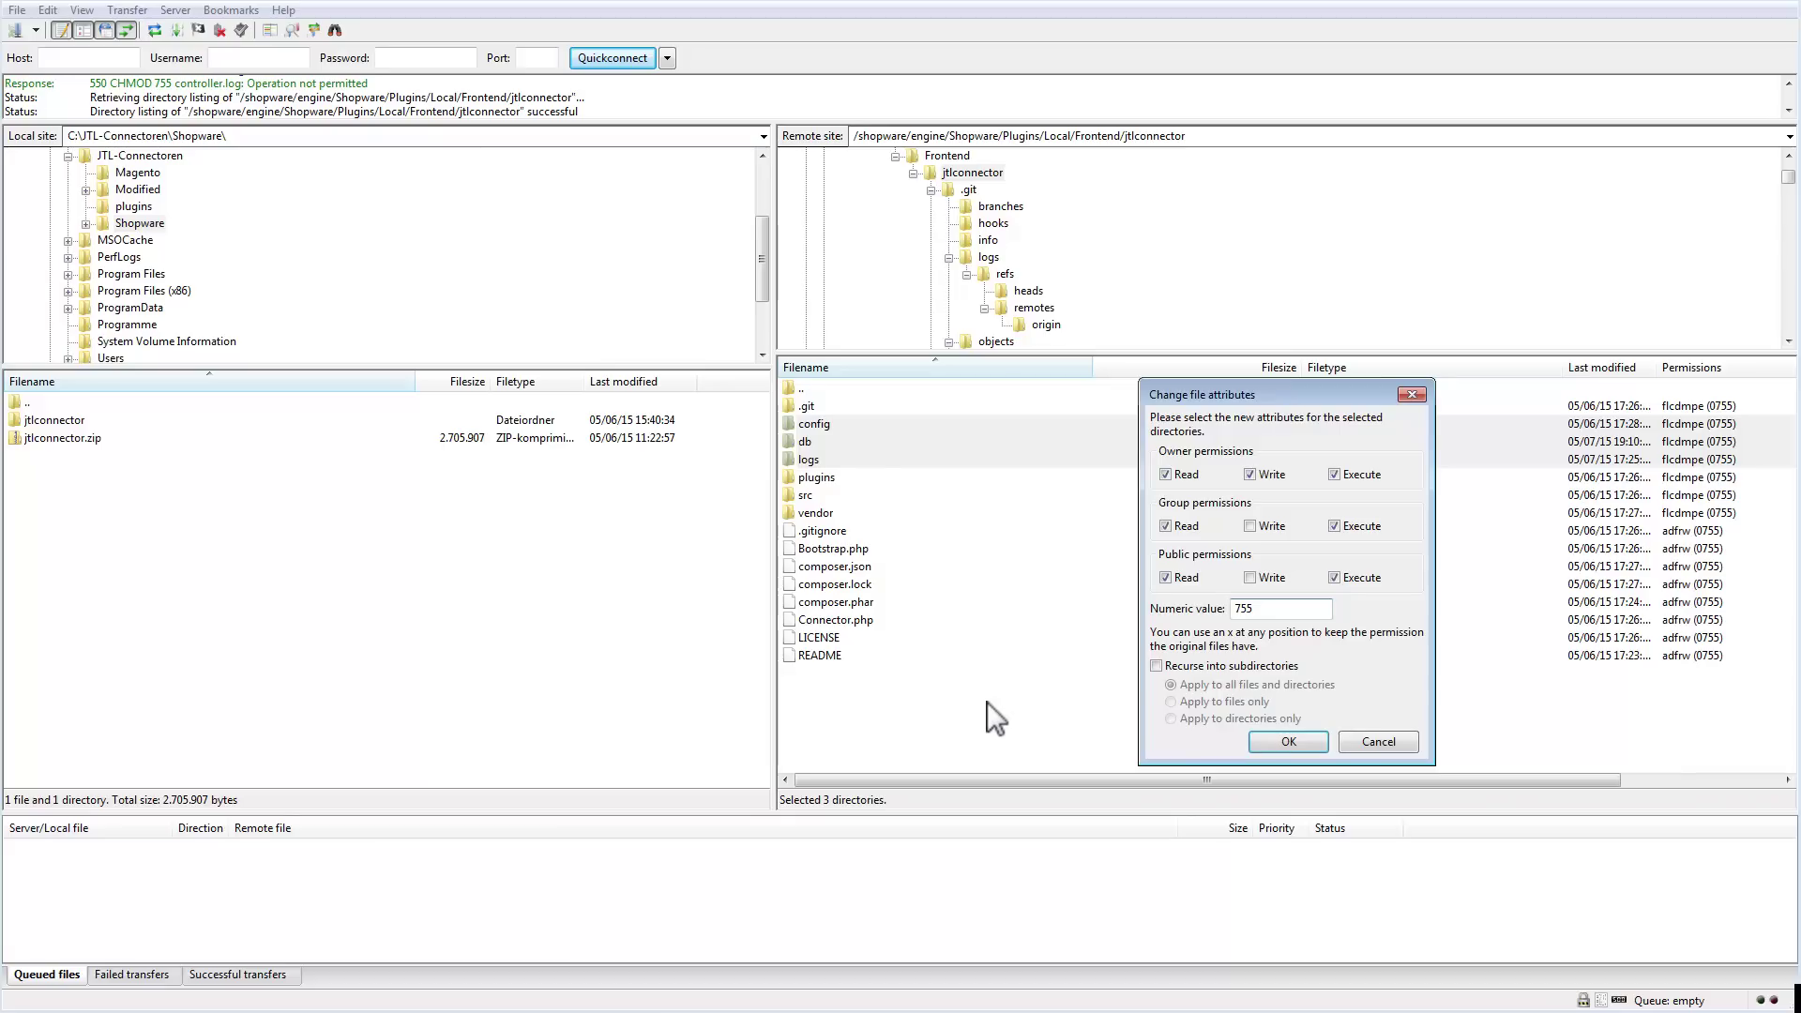
pyautogui.click(1250, 527)
pyautogui.click(1157, 667)
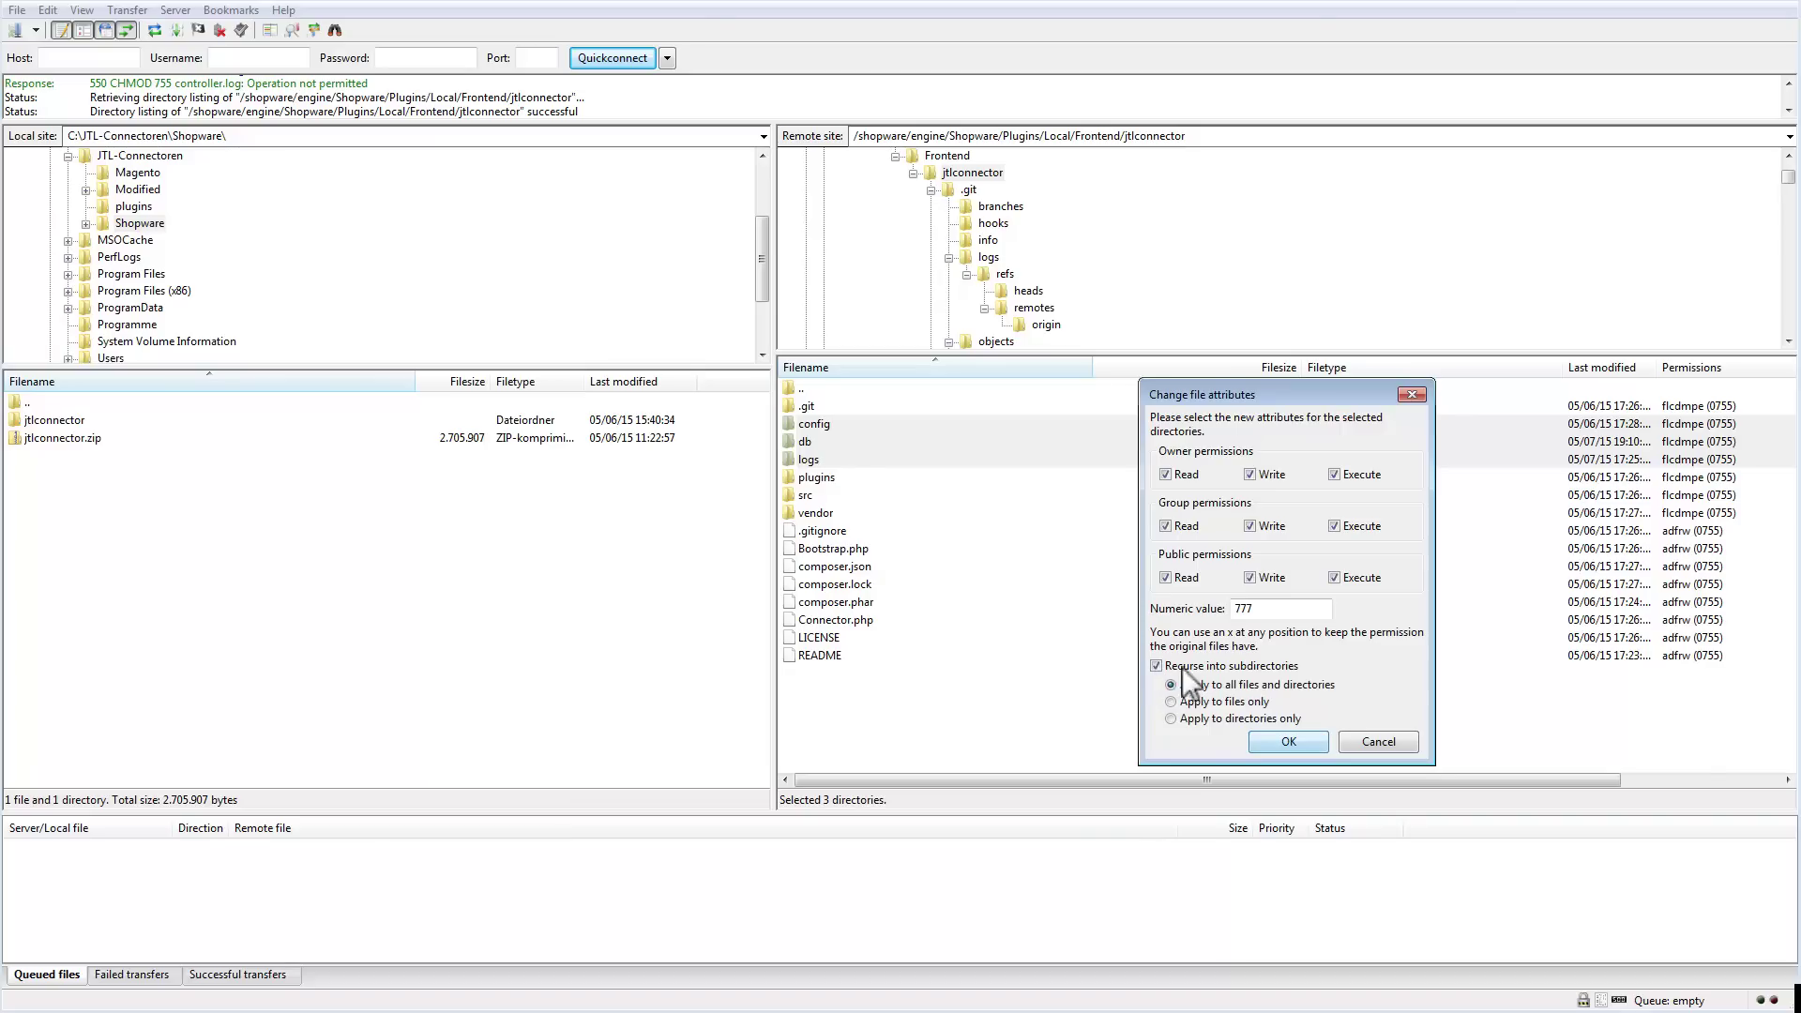
pyautogui.click(1294, 740)
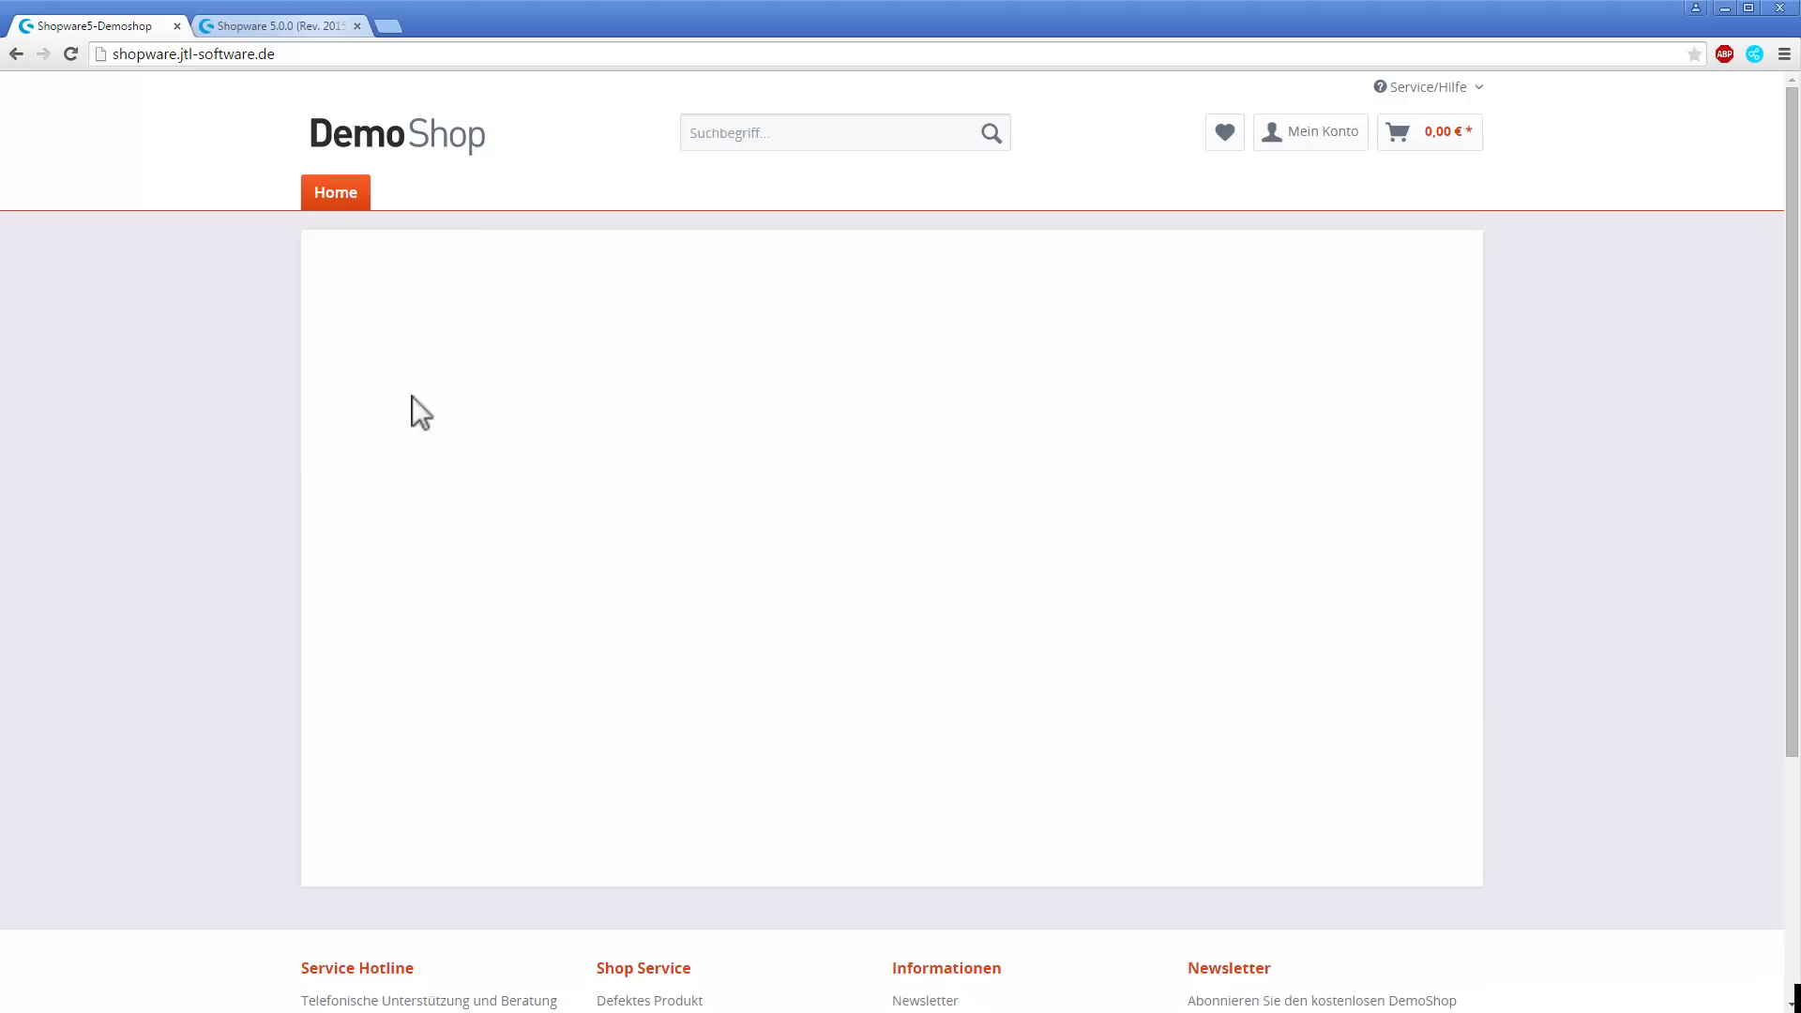
# Step: Switch to the Shopware backend and open the Plugin Manager's overview of installed plugins
pyautogui.click(321, 25)
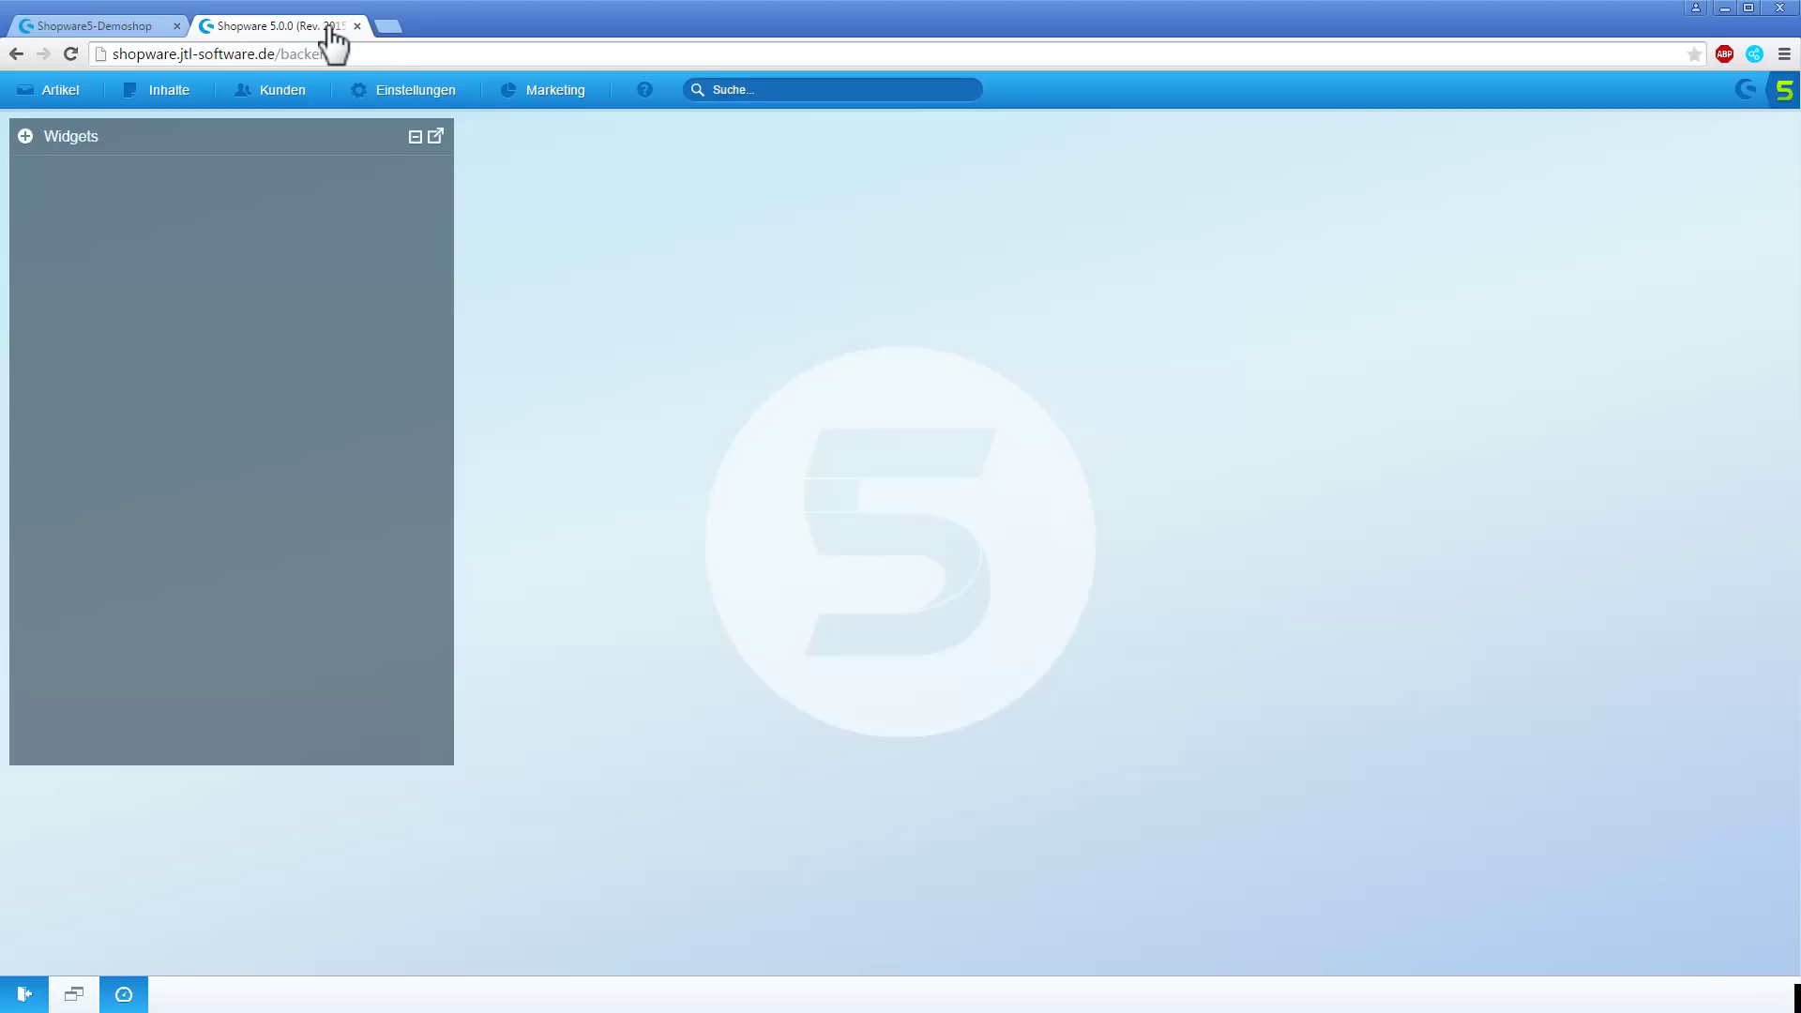
pyautogui.click(428, 94)
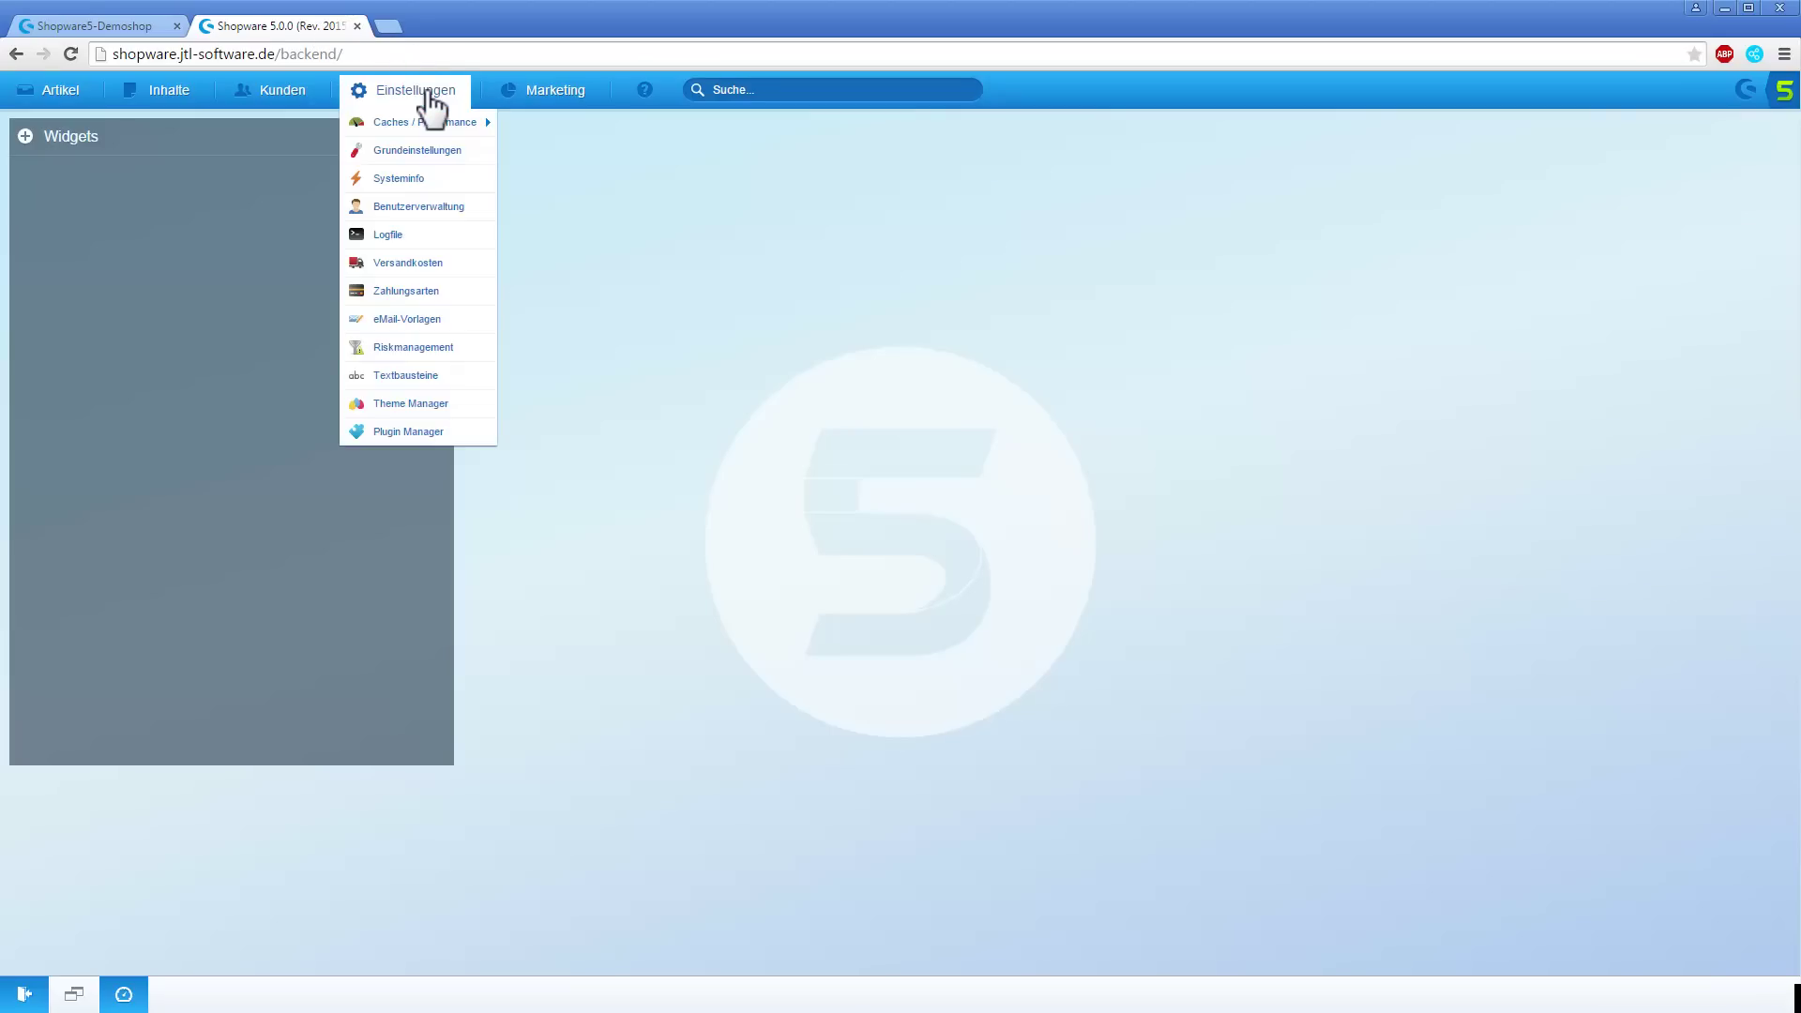
pyautogui.click(423, 433)
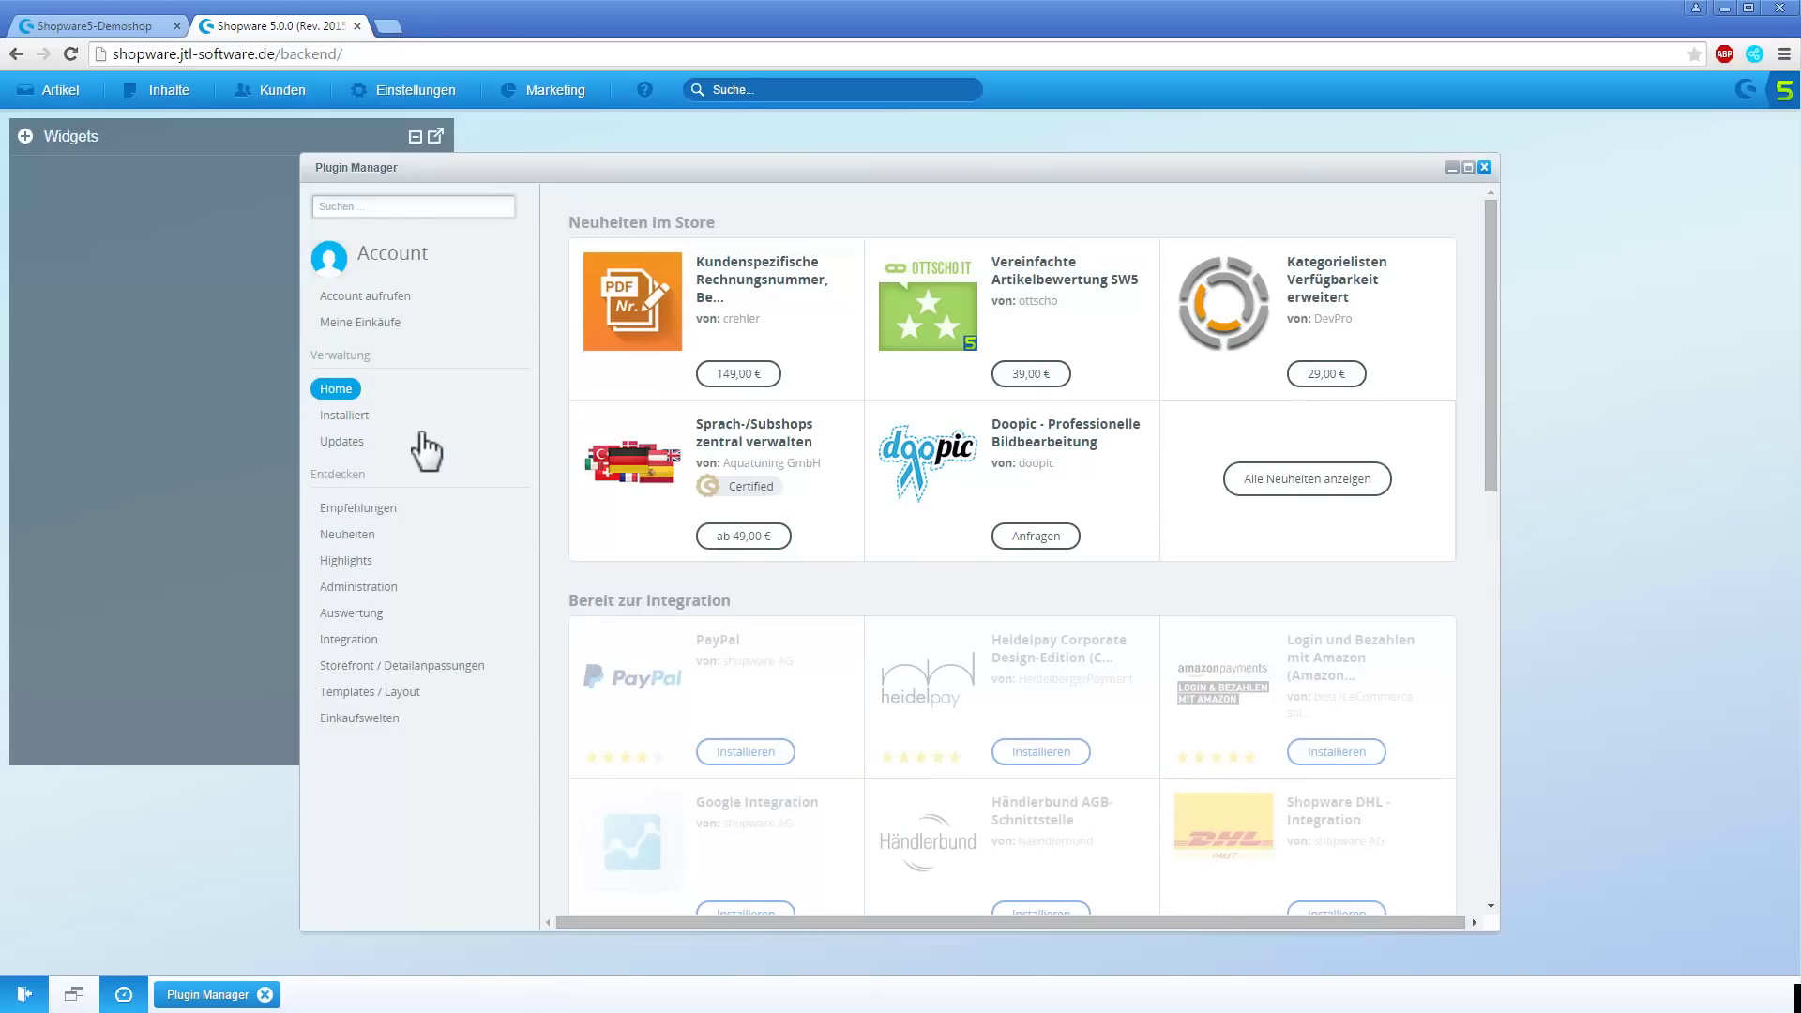
pyautogui.click(355, 419)
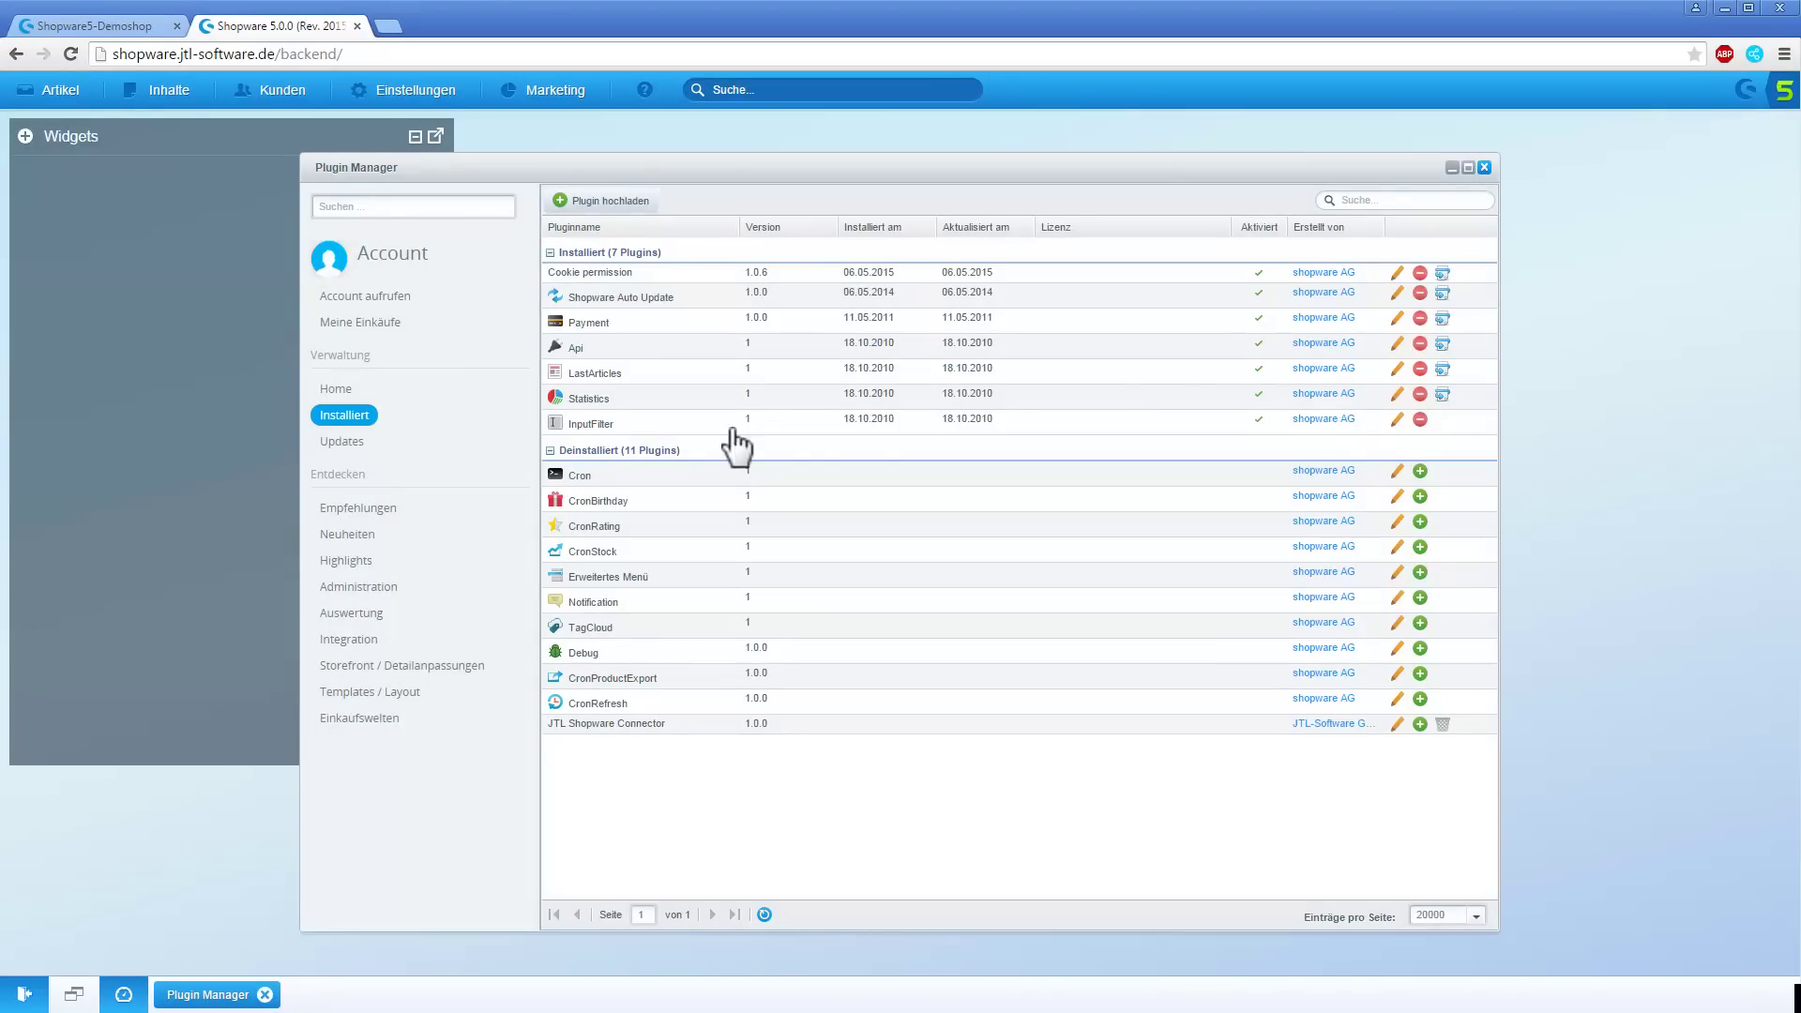
# Step: Install the JTL Shopware Connector plugin, agreeing to clear the backend and proxy caches, and activate it
pyautogui.click(1420, 725)
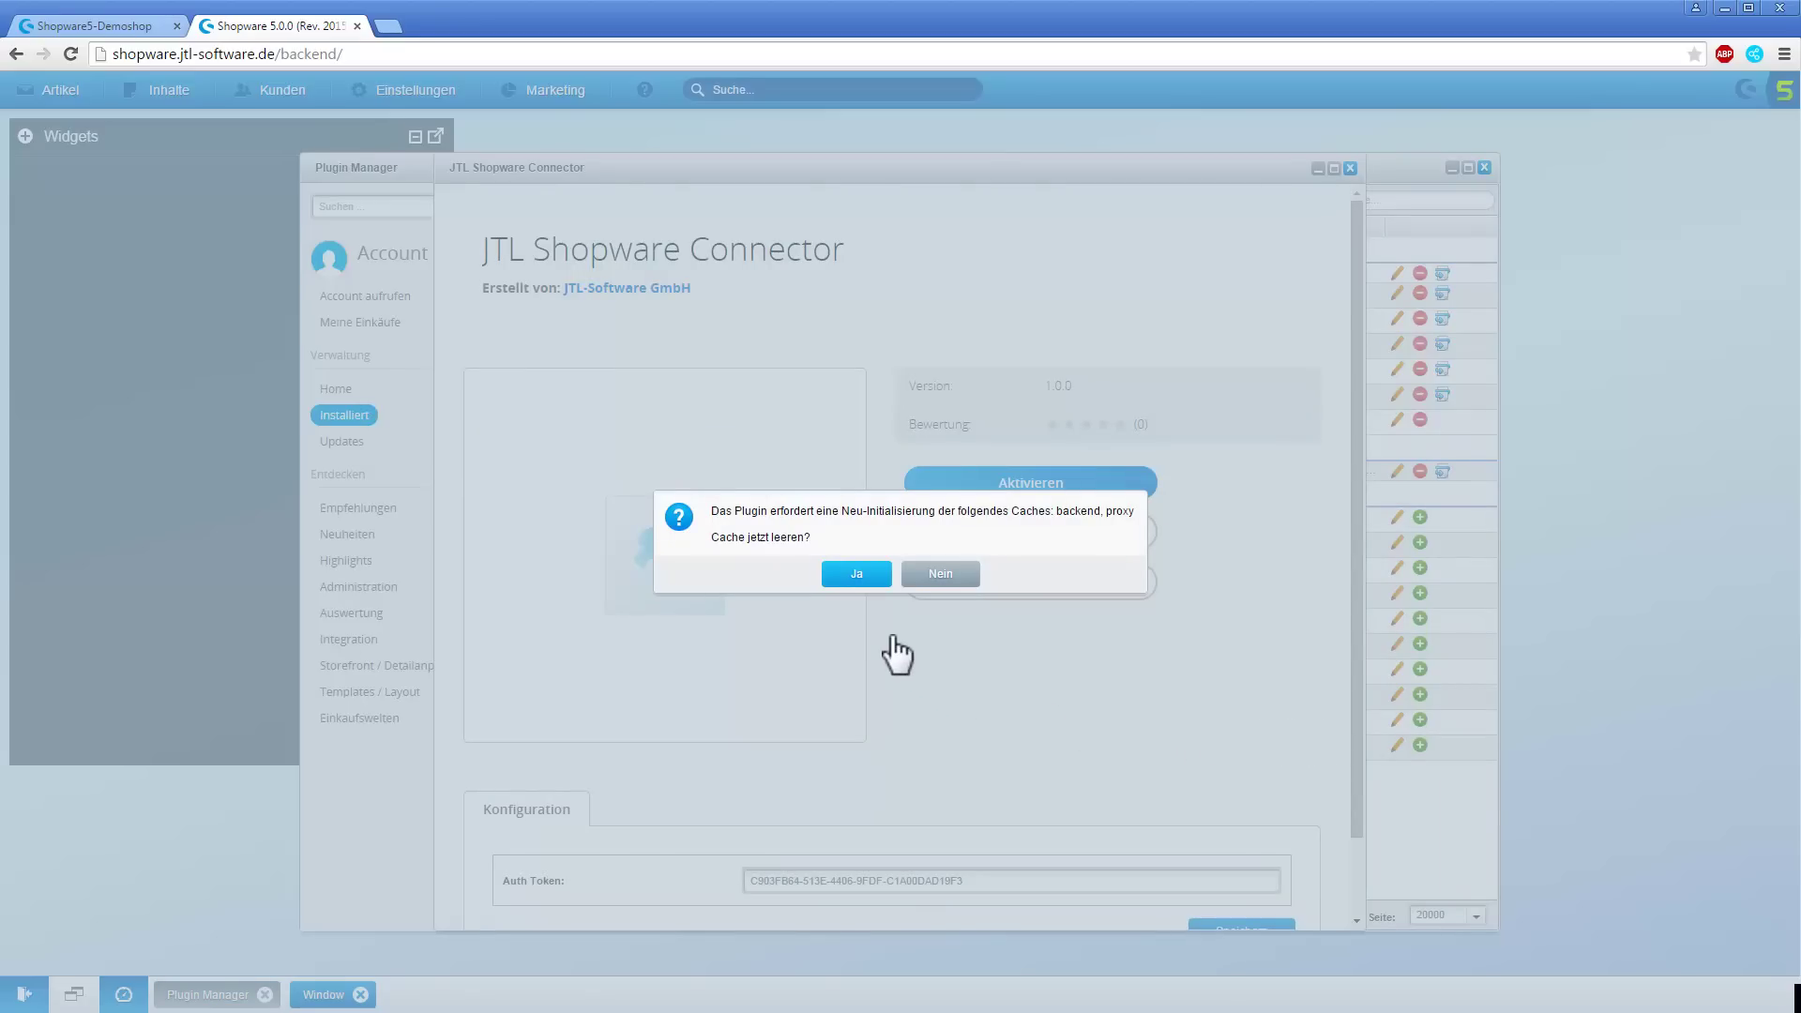
pyautogui.click(859, 574)
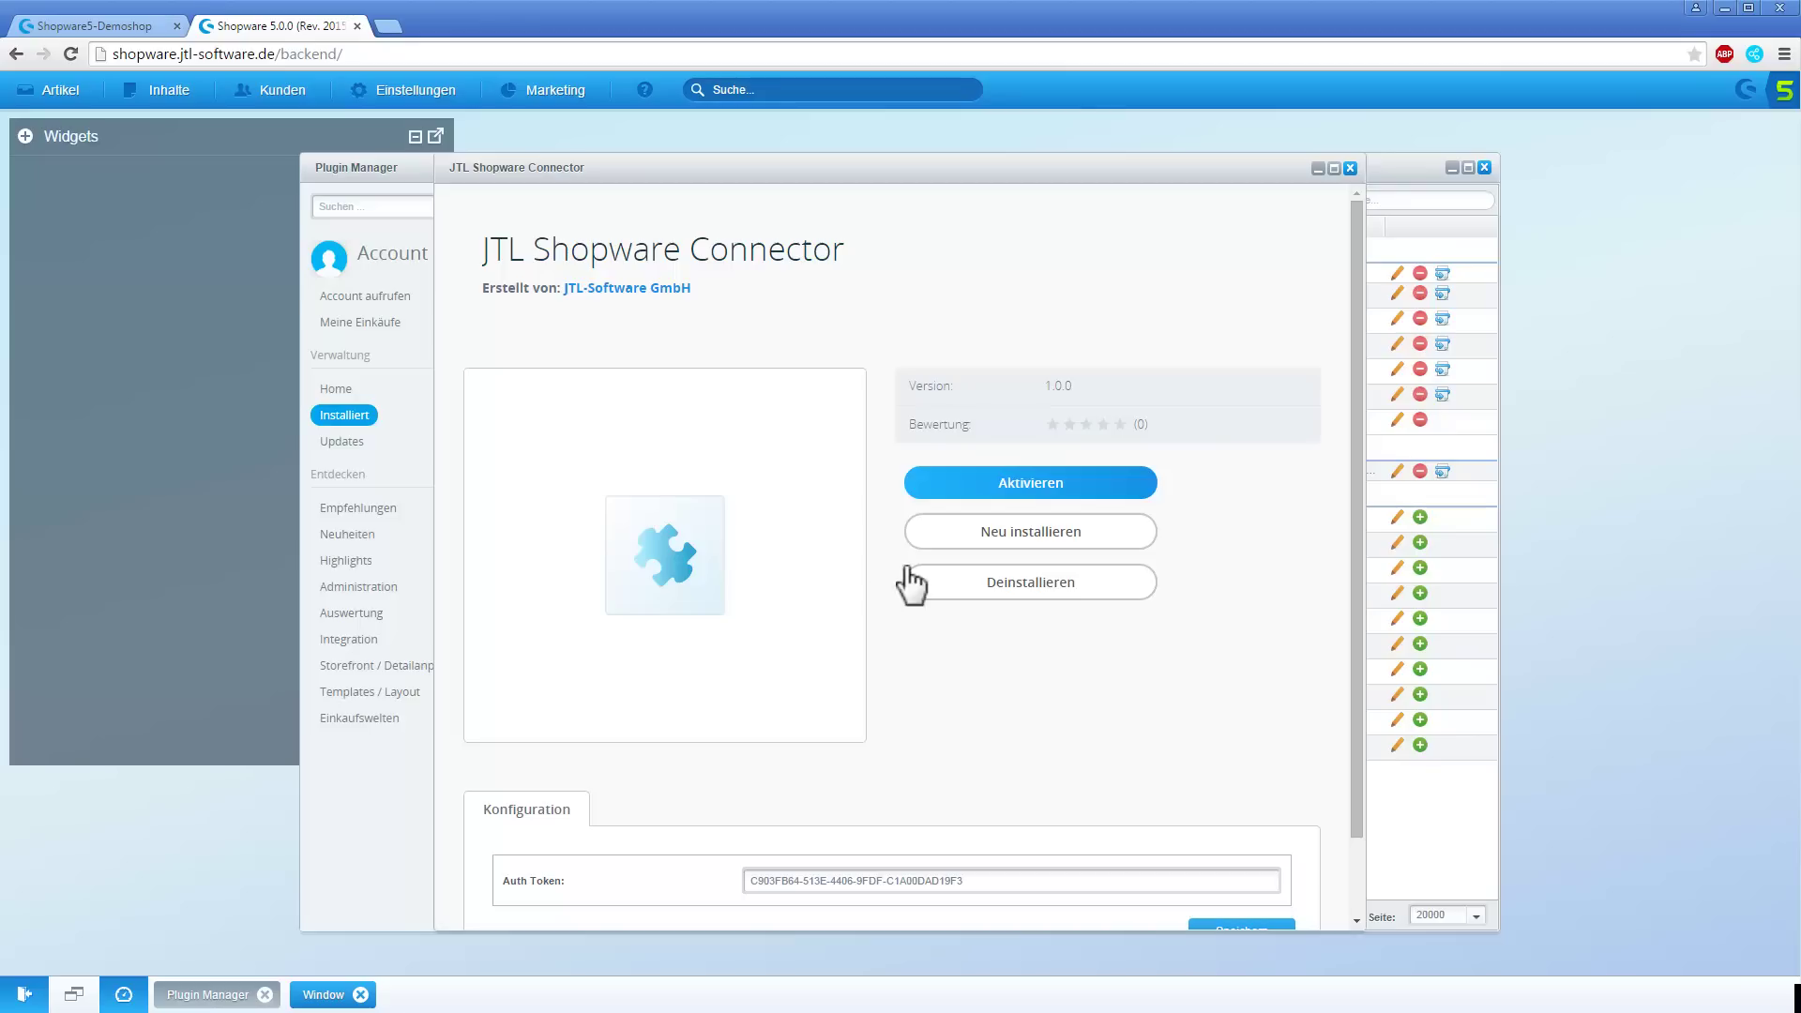
pyautogui.click(978, 484)
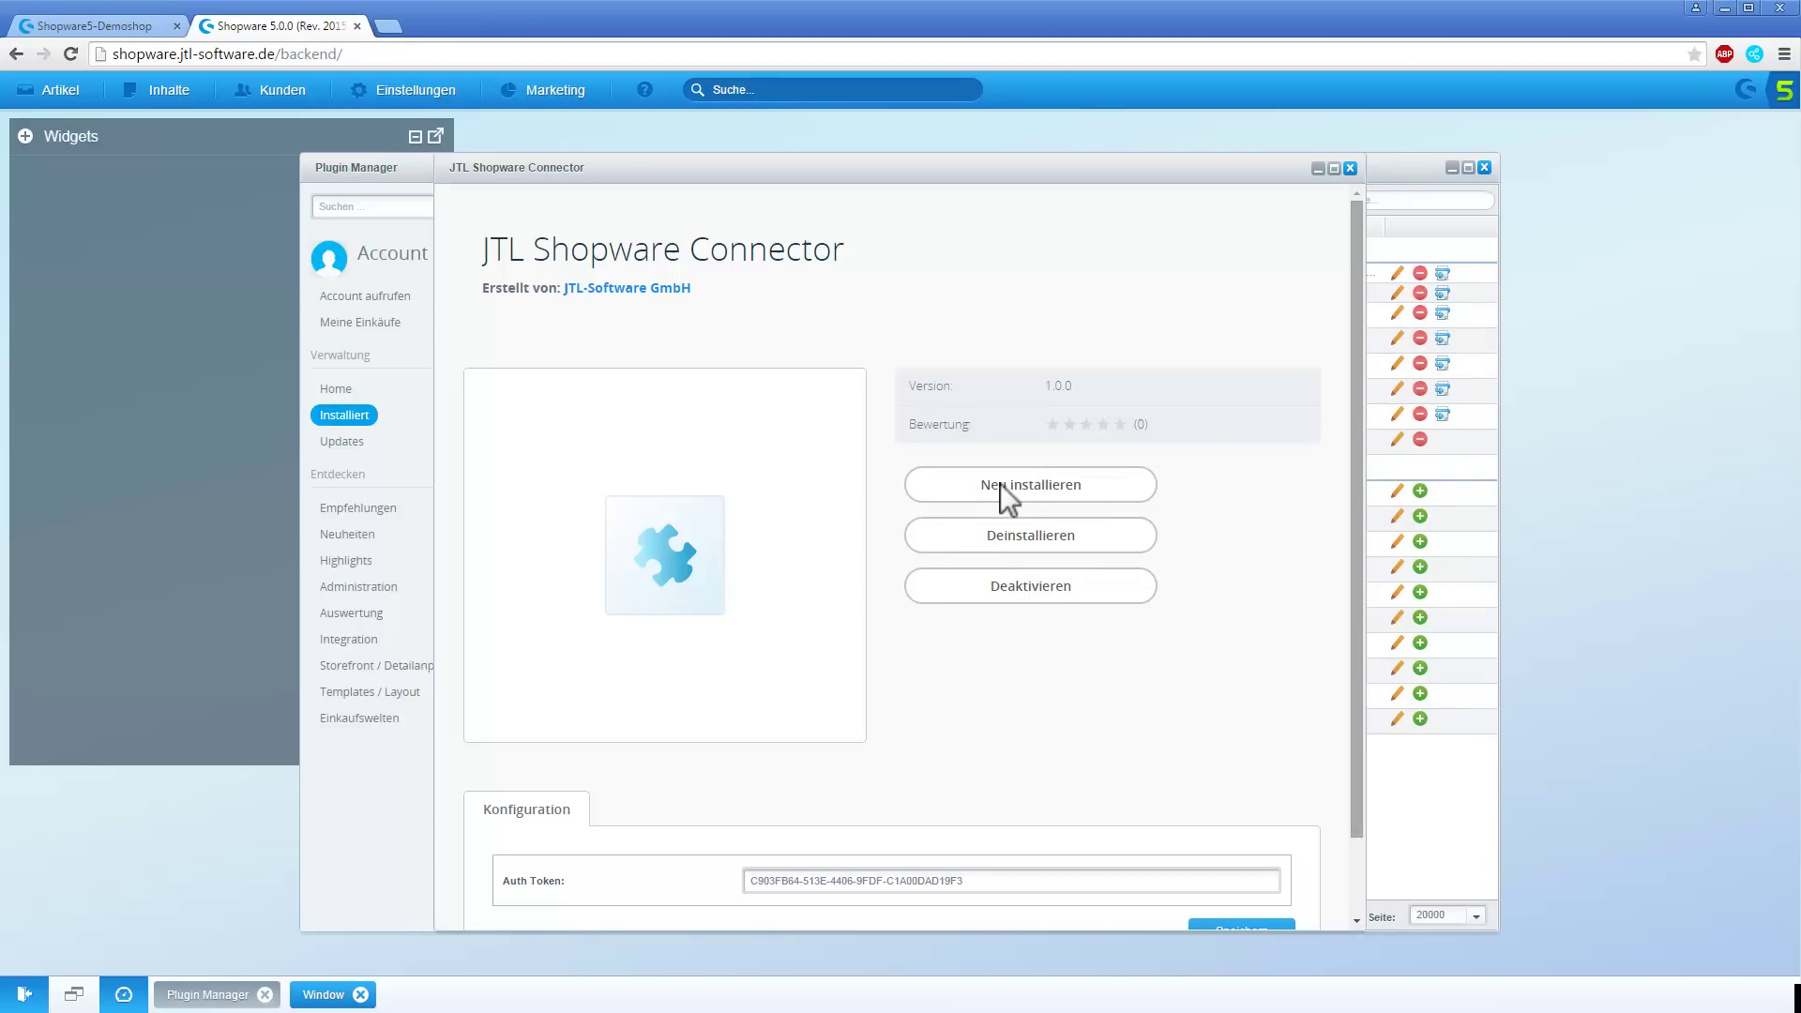
pyautogui.scroll(-1, 1352, 362)
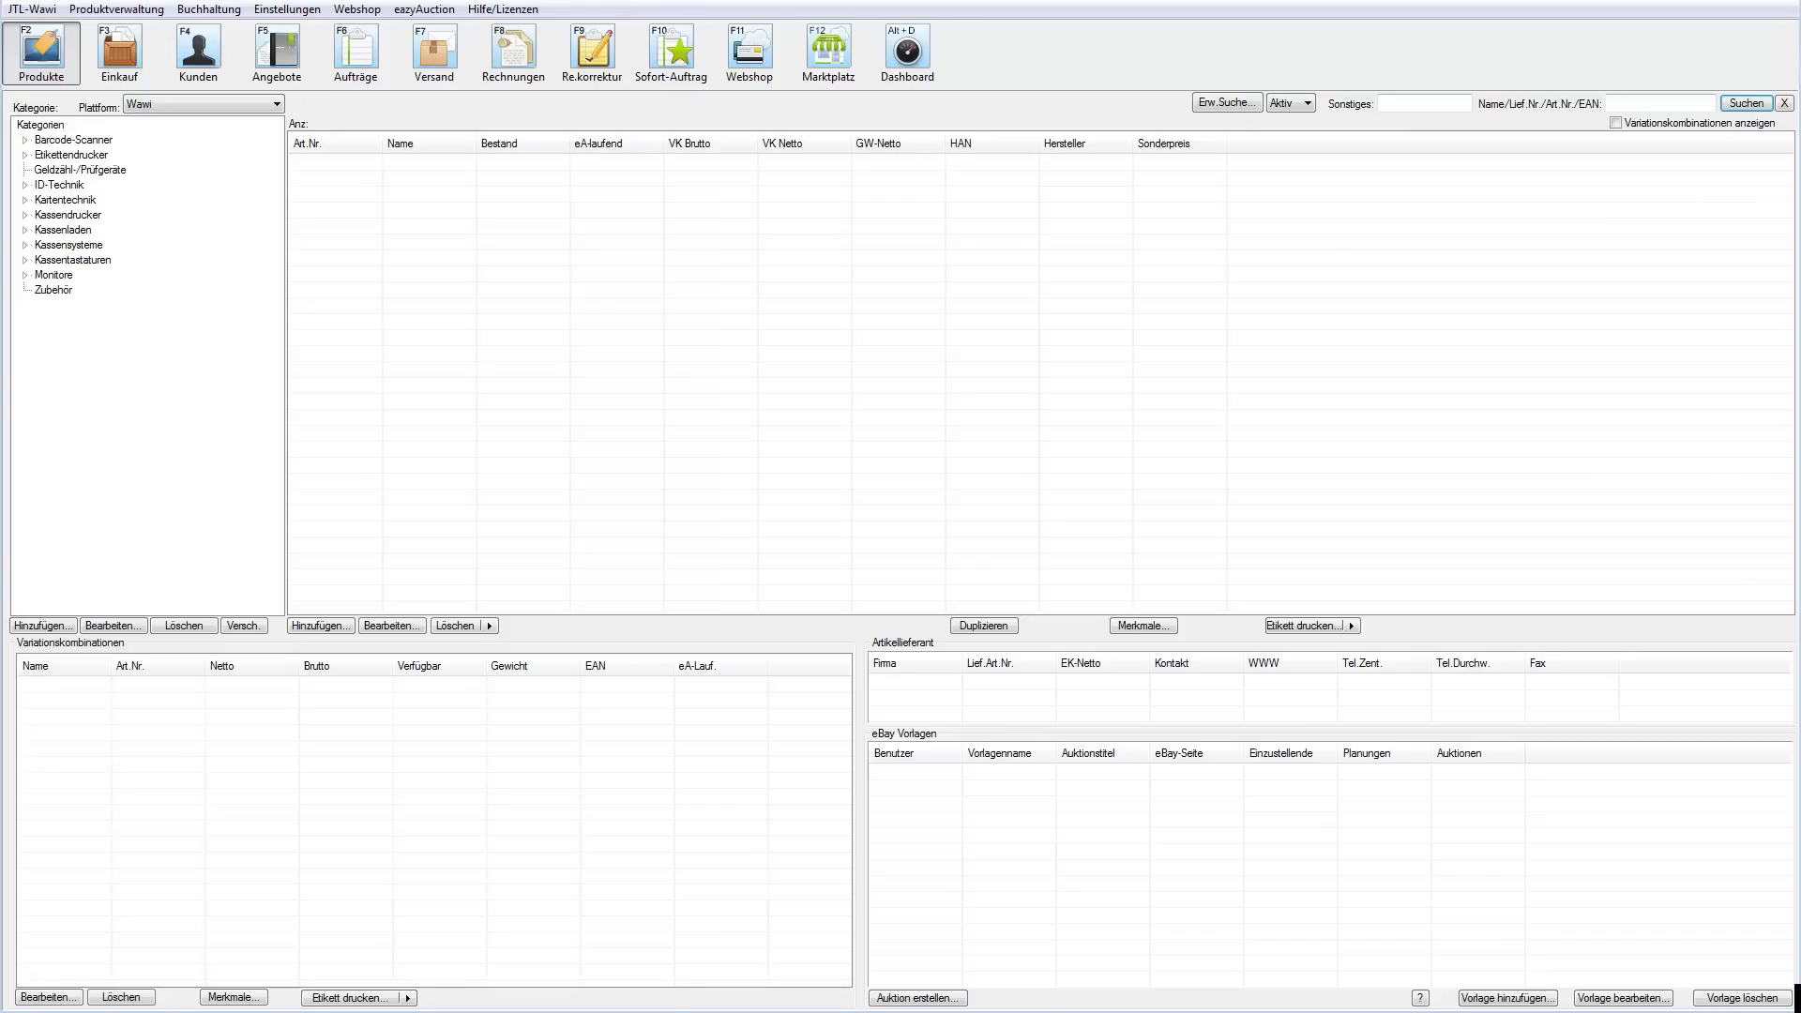
pyautogui.click(357, 11)
pyautogui.click(370, 59)
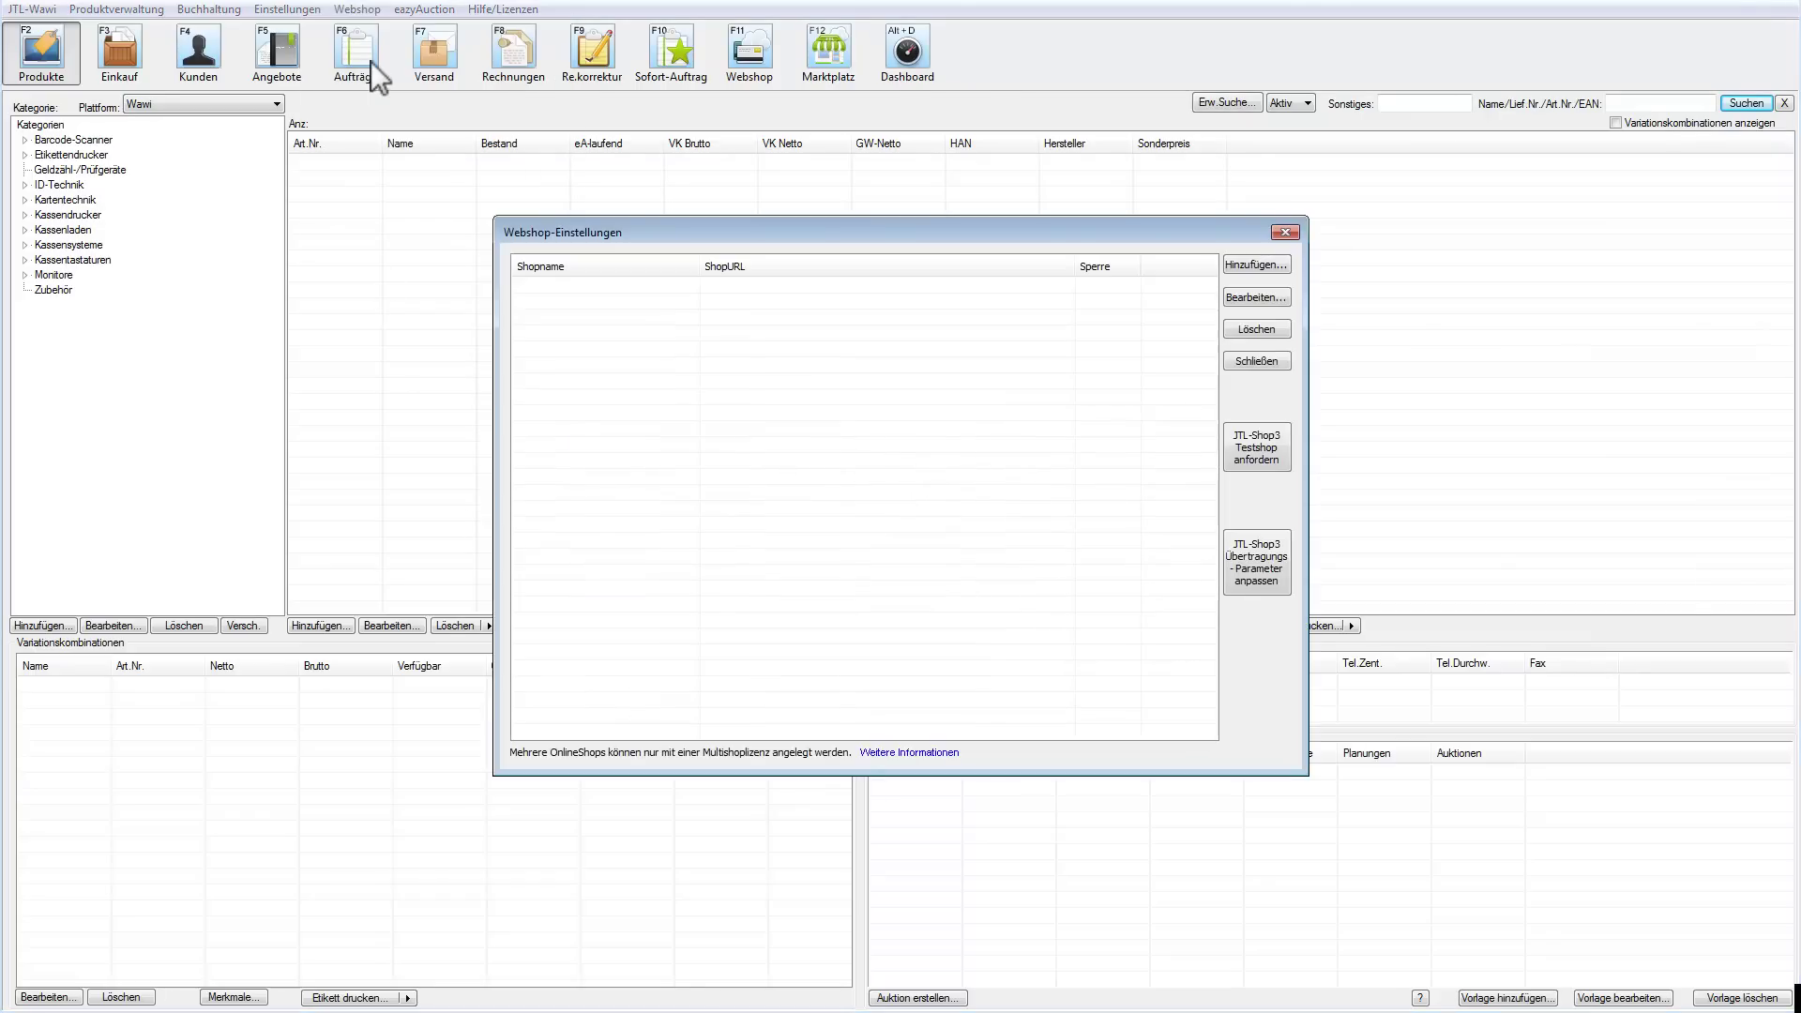
pyautogui.click(1238, 264)
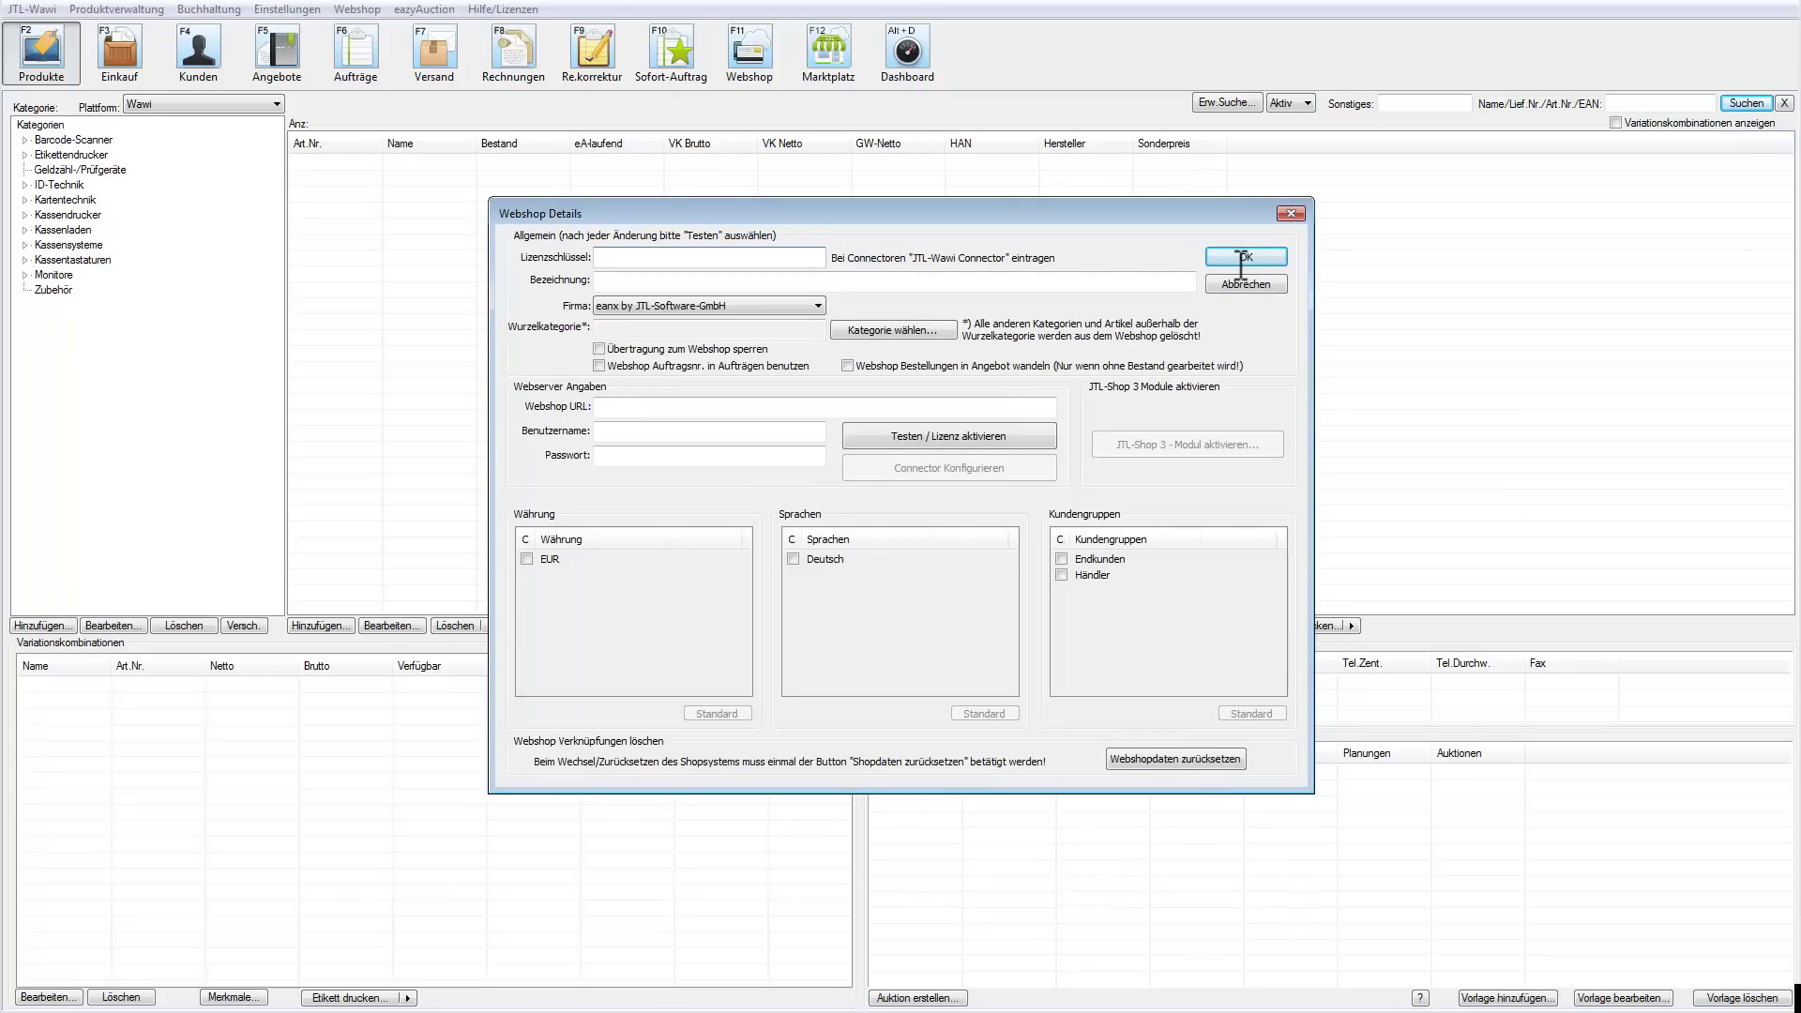
pyautogui.click(657, 406)
pyautogui.write('http://shopware.jtl-software.de/jtlconnector')
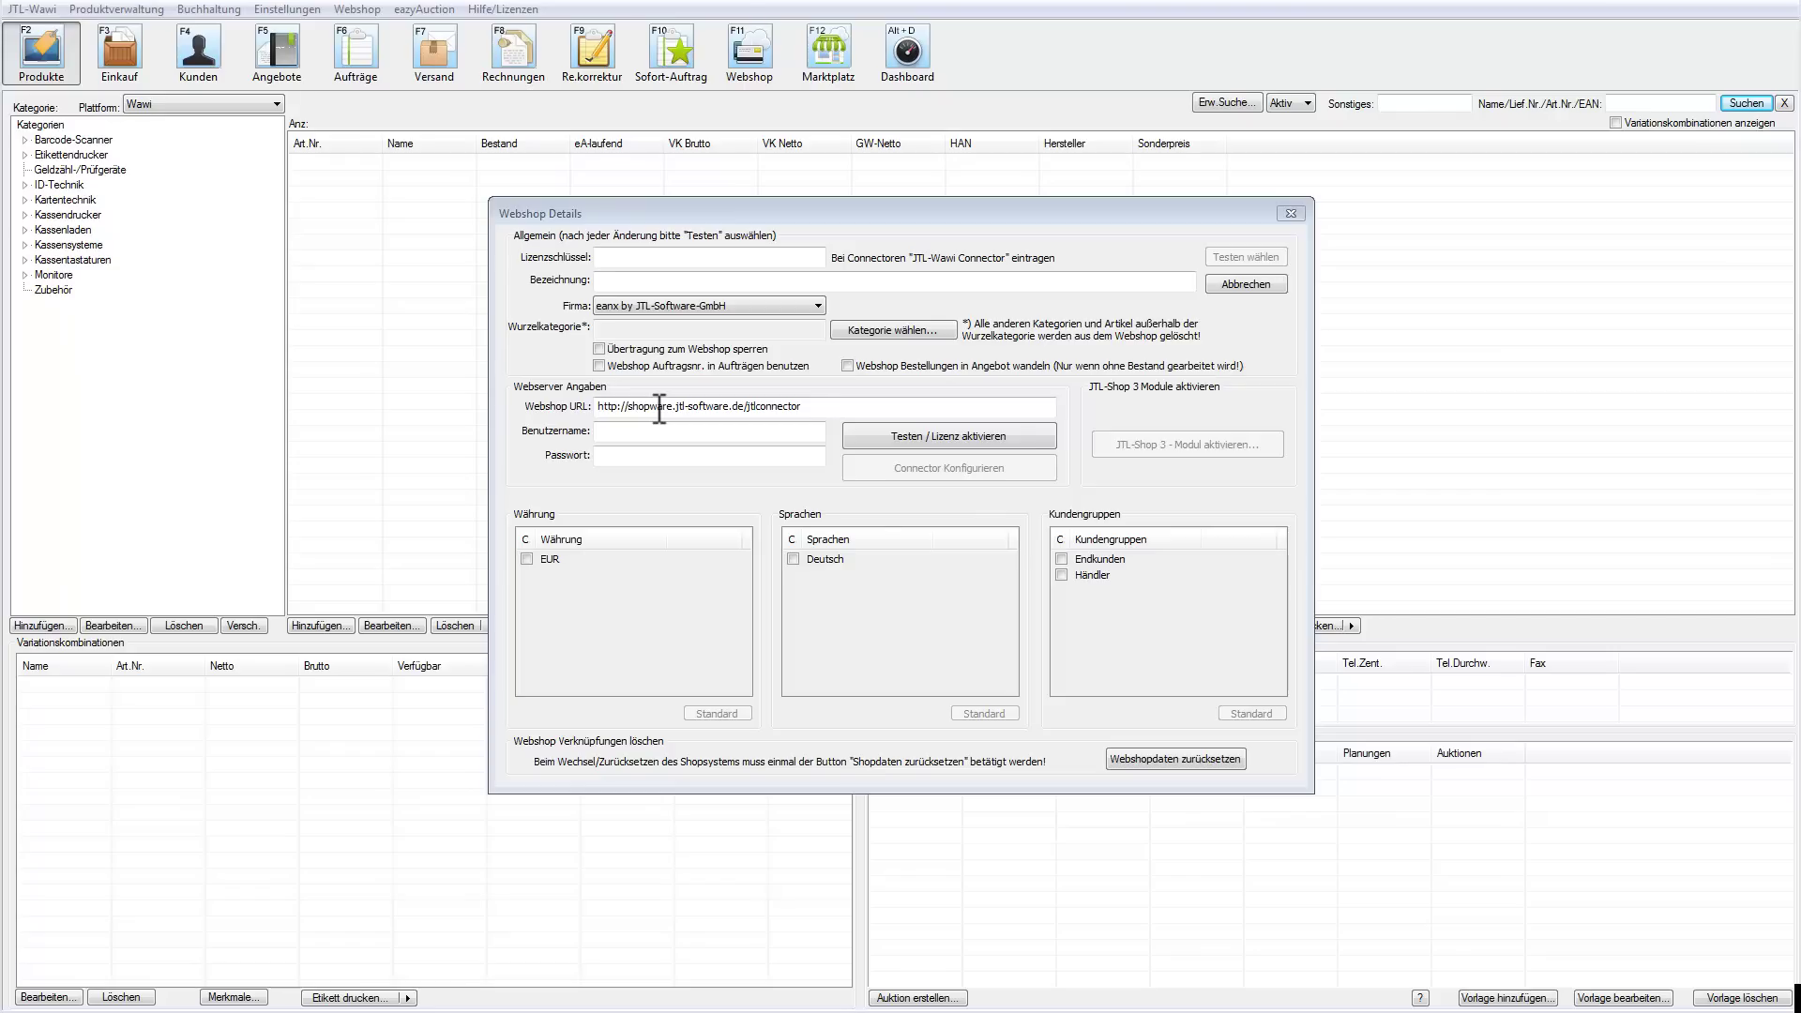
# Step: Paste the plugin's auth token as the webshop password, then test the connection and activate the license
pyautogui.click(627, 456)
pyautogui.hotkey('ctrl', 'v')
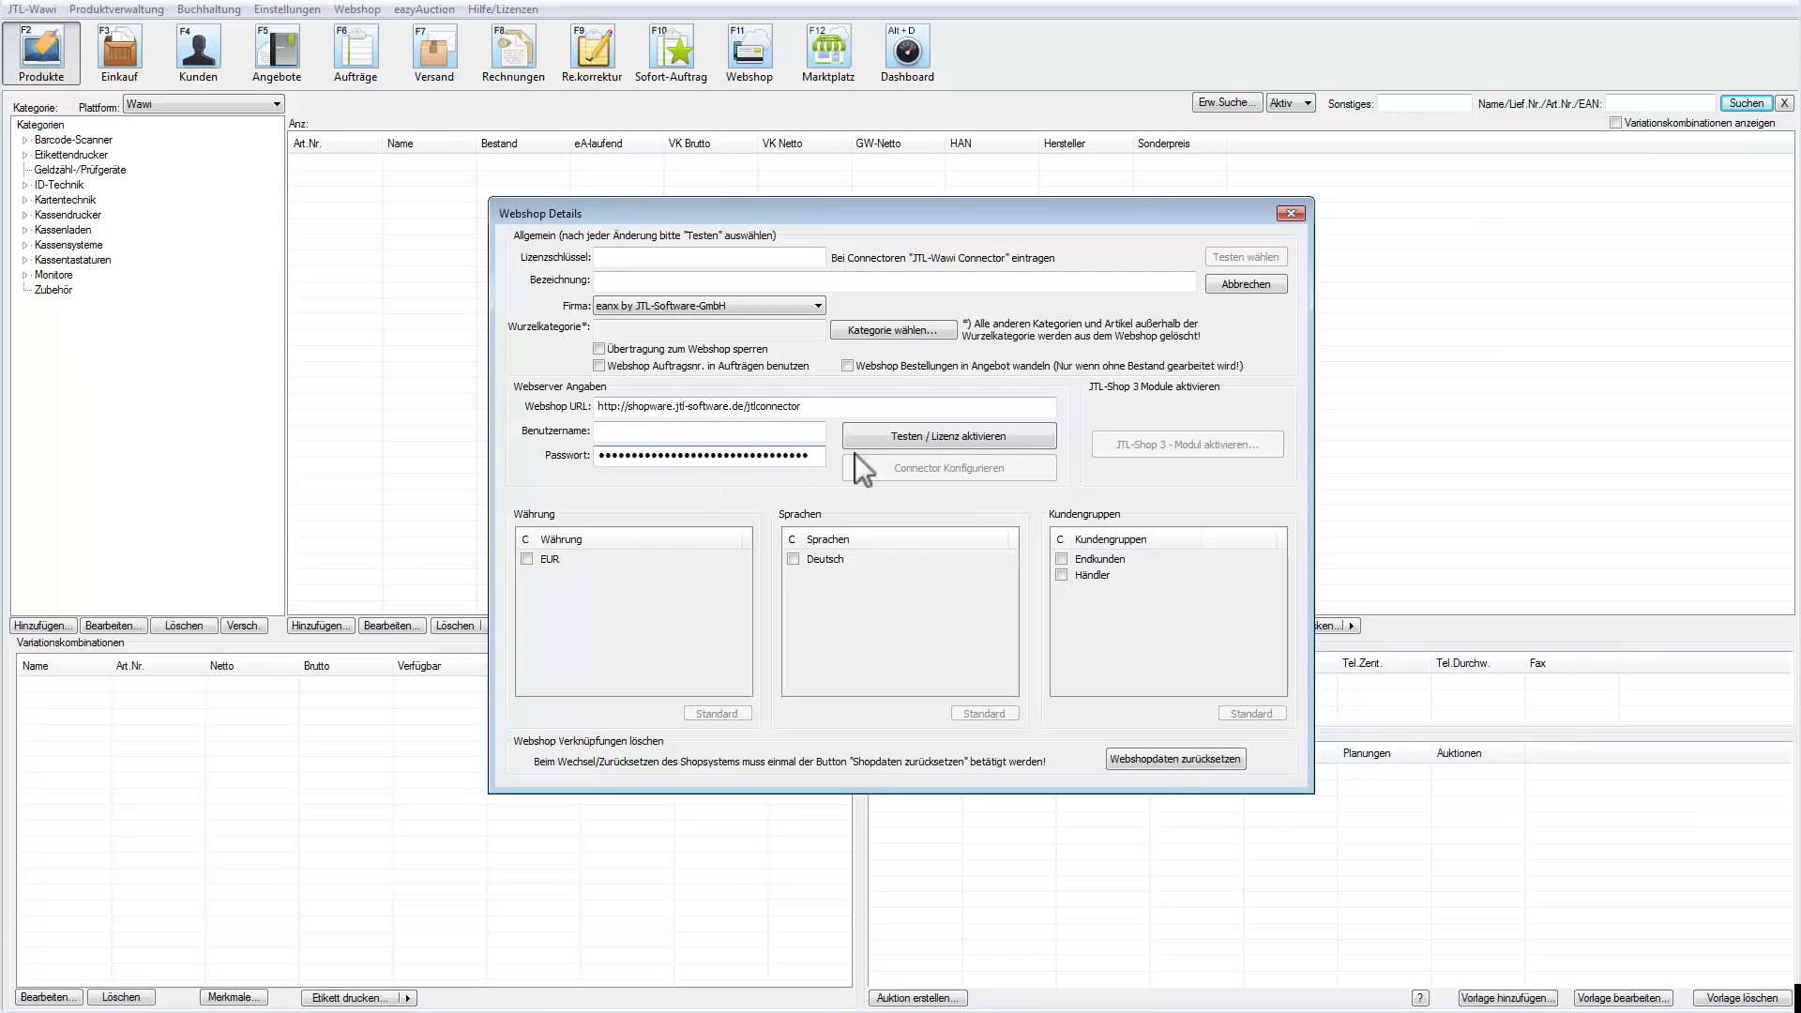
pyautogui.click(959, 435)
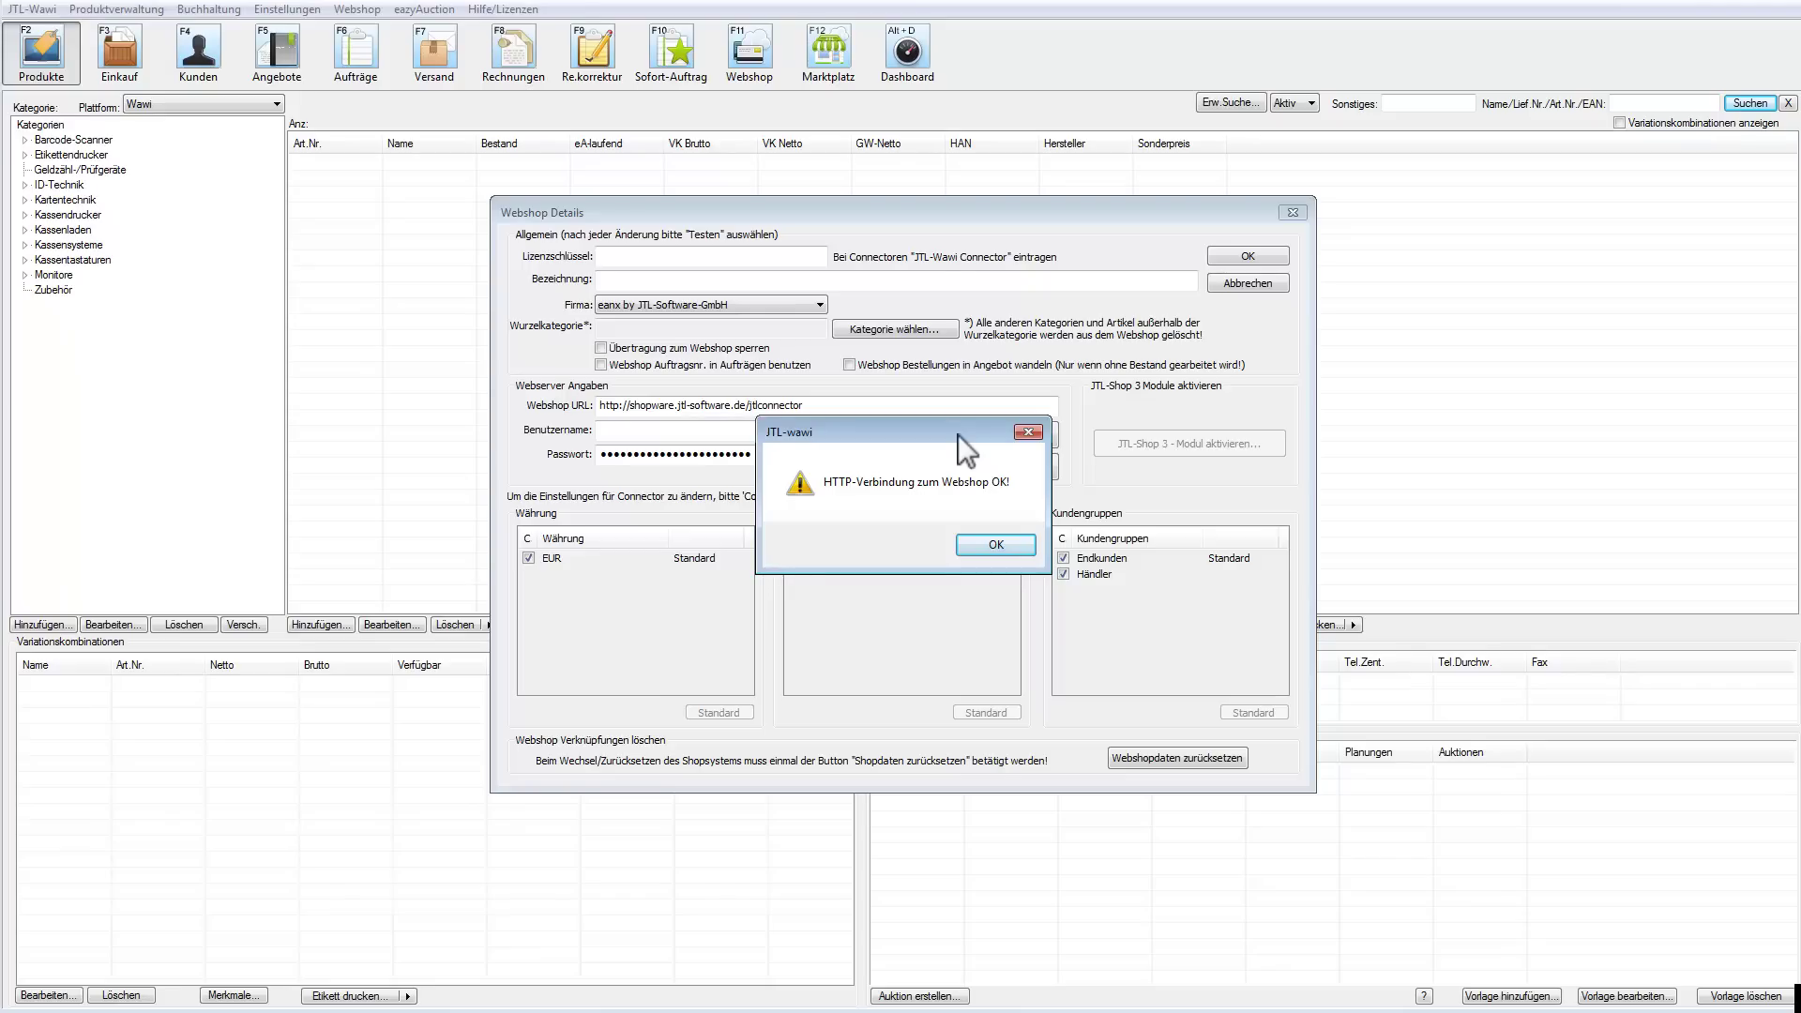
pyautogui.click(970, 545)
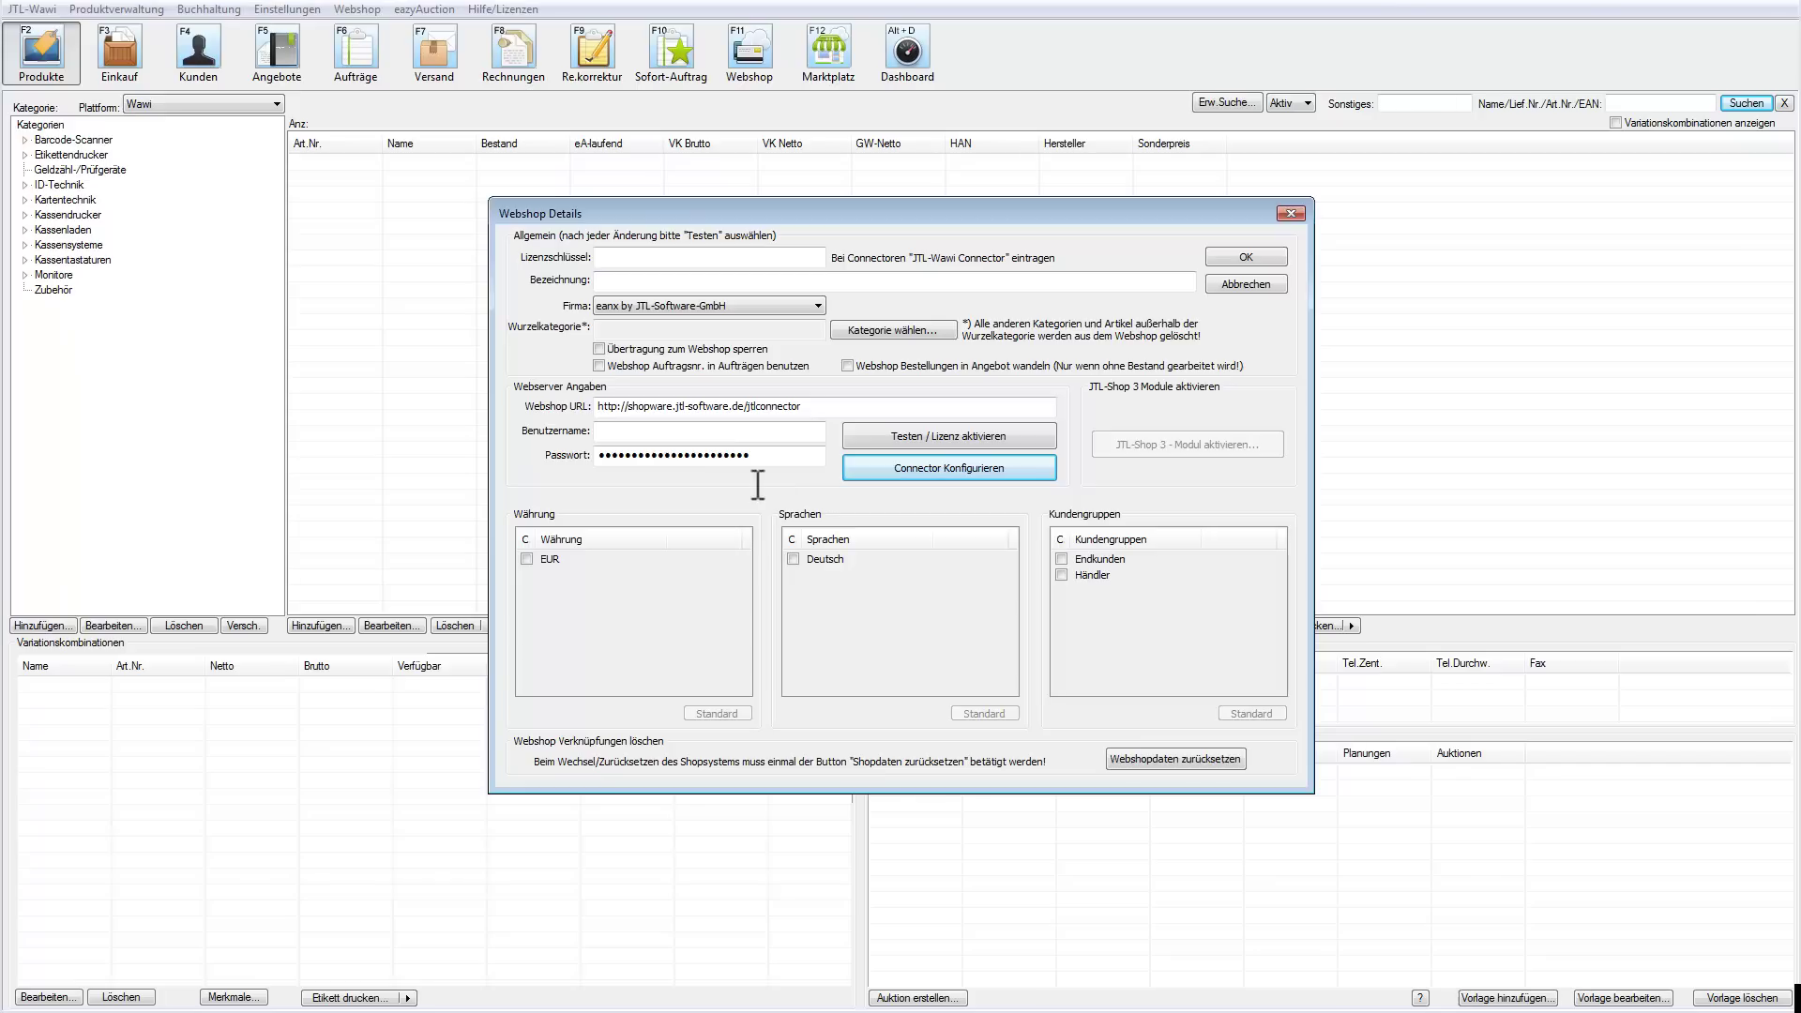
# Step: Name the webshop Shopware5-JTL-Connector and open its connector configuration
pyautogui.click(671, 282)
pyautogui.write('Shopware5-JTL-Connector')
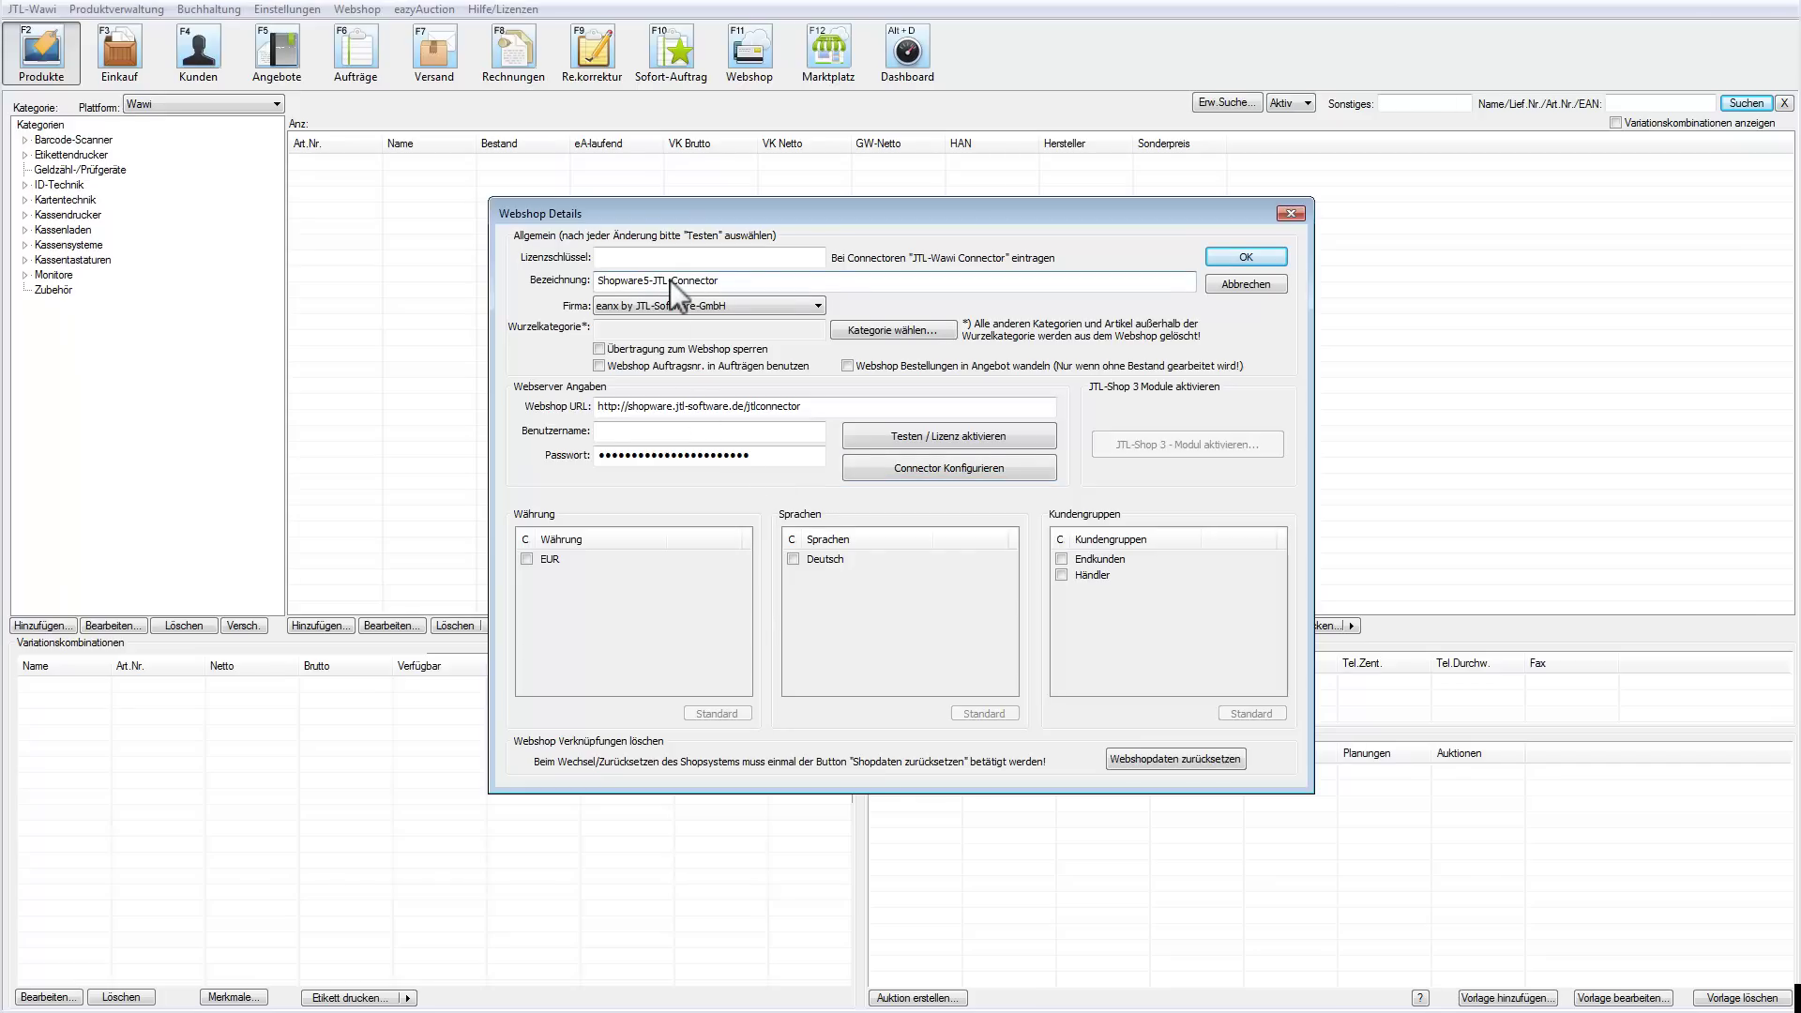
pyautogui.click(985, 474)
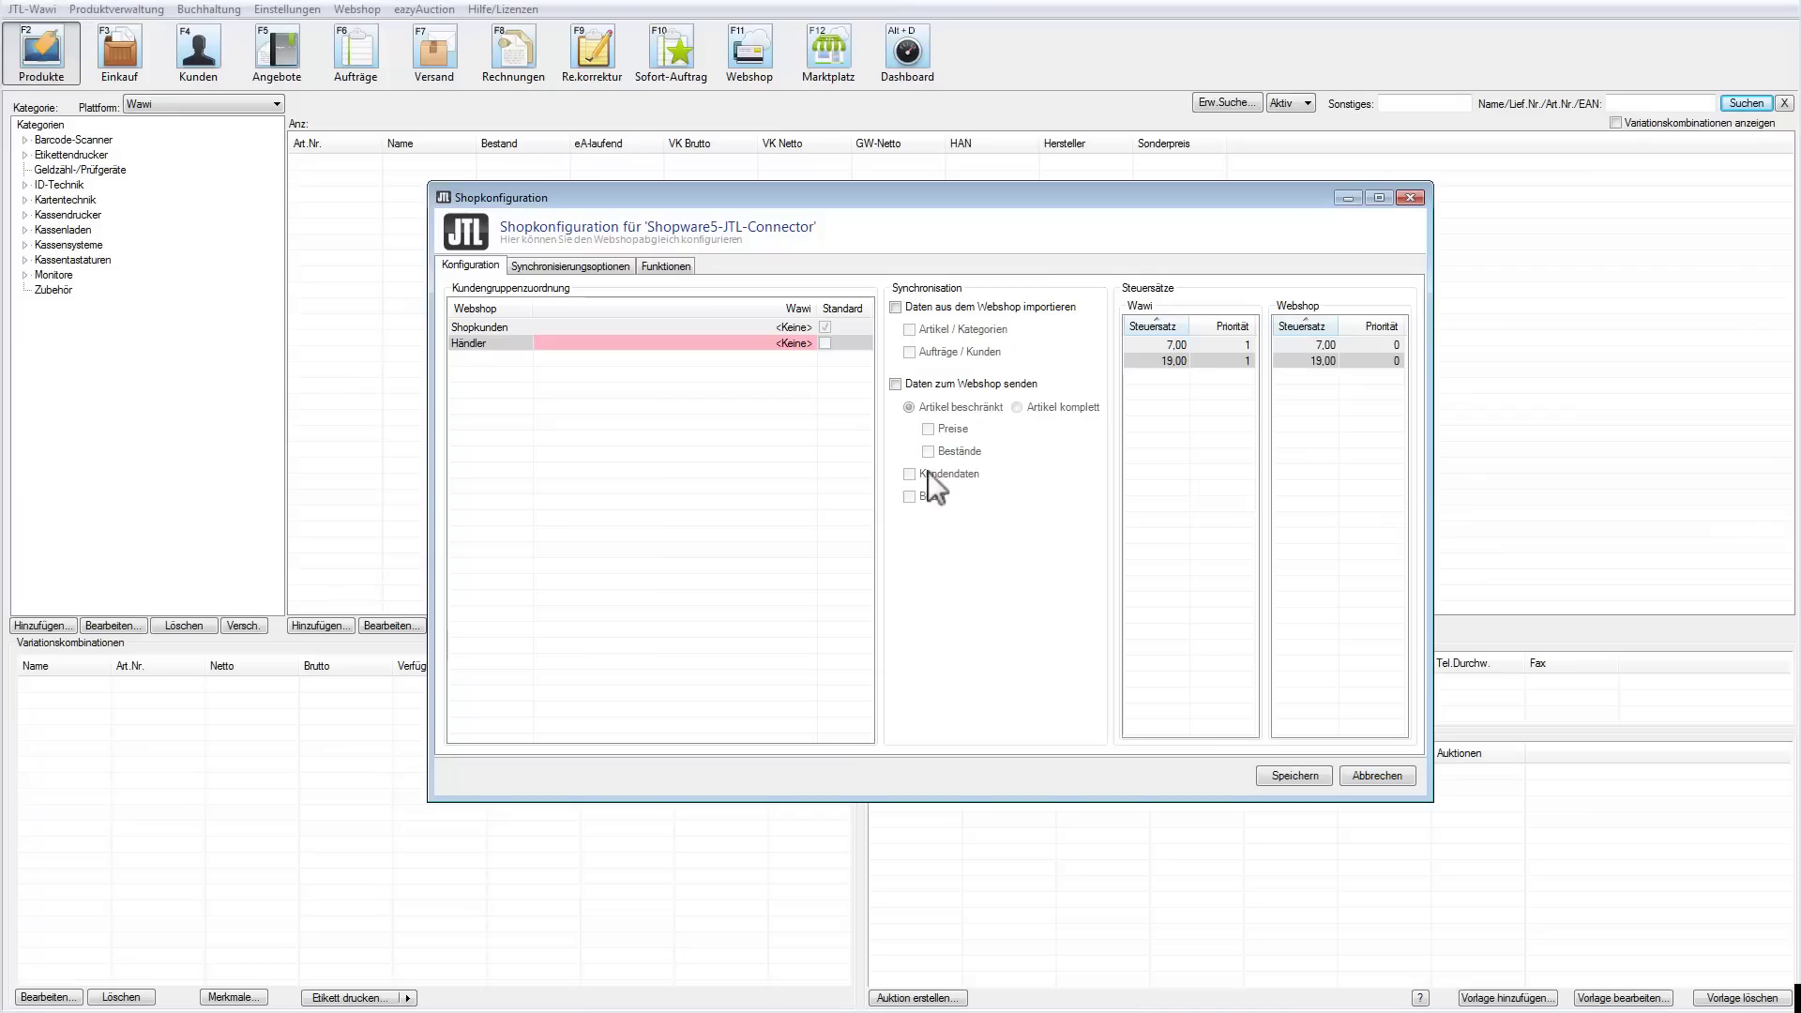
# Step: Map the webshop customer group Shopkunden to Endkunden and the webshop group Händler to Händler in Wawi
pyautogui.click(762, 327)
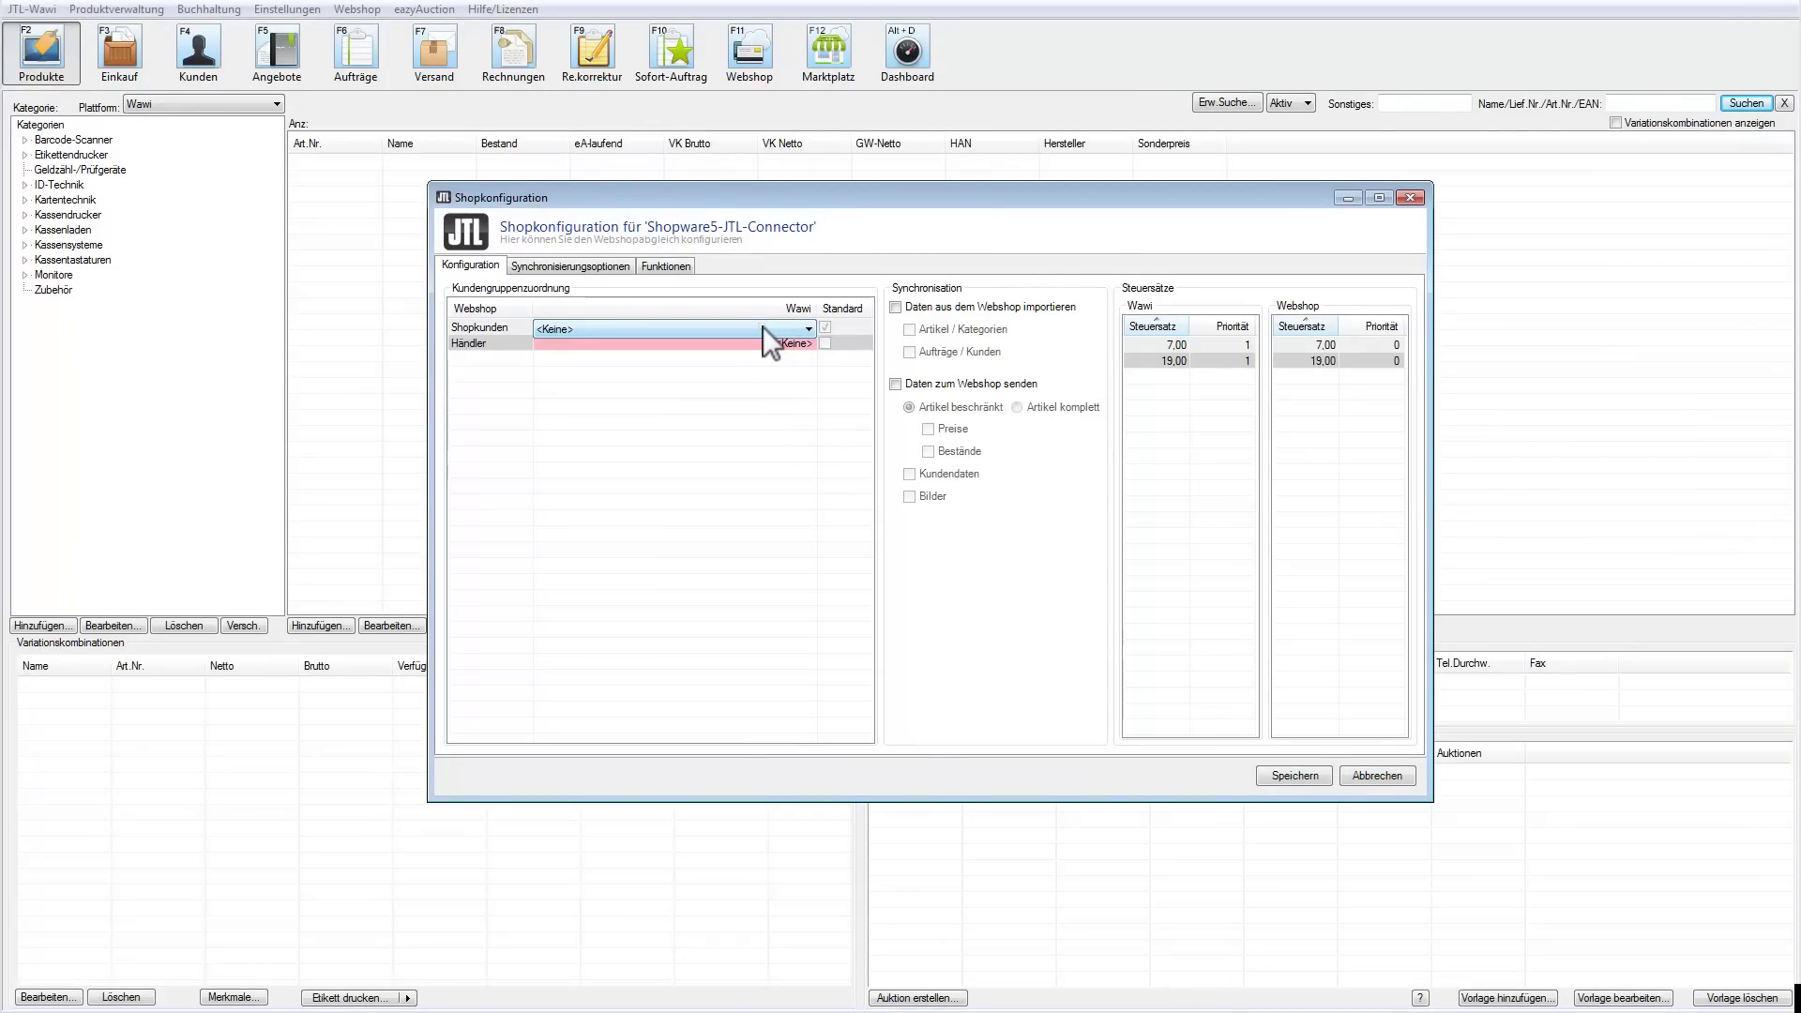
pyautogui.click(762, 327)
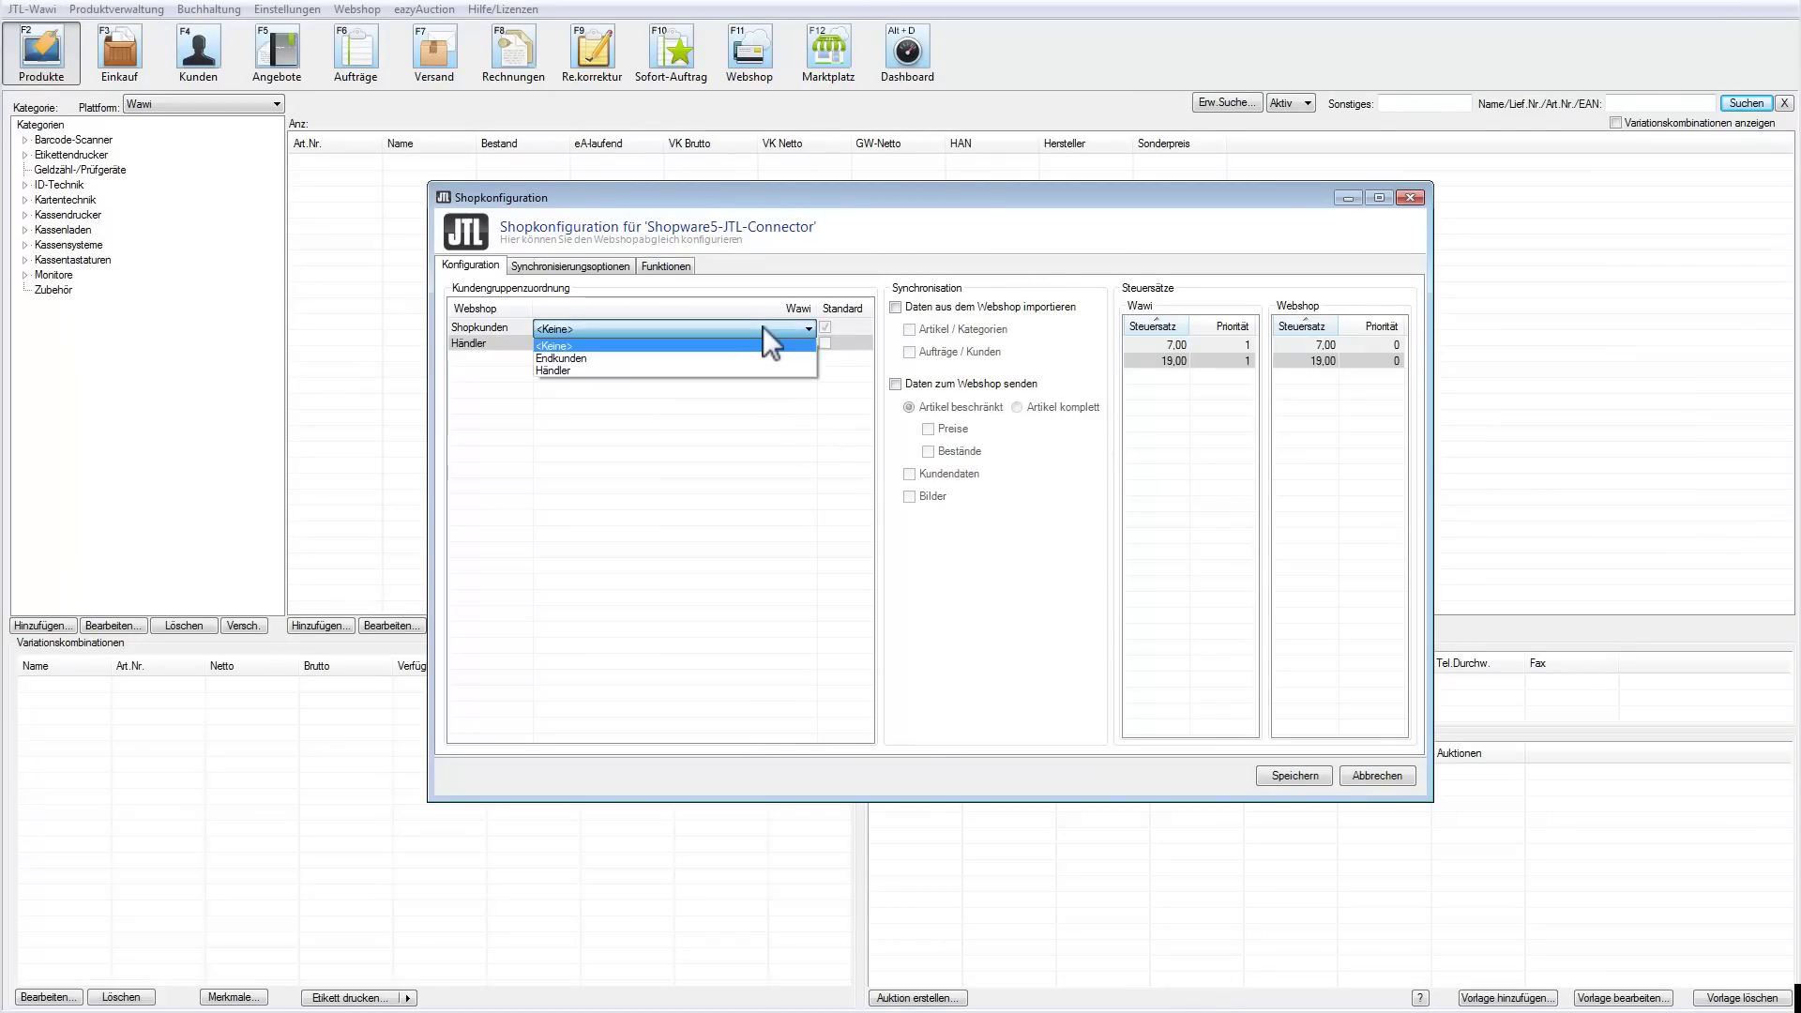
pyautogui.click(679, 358)
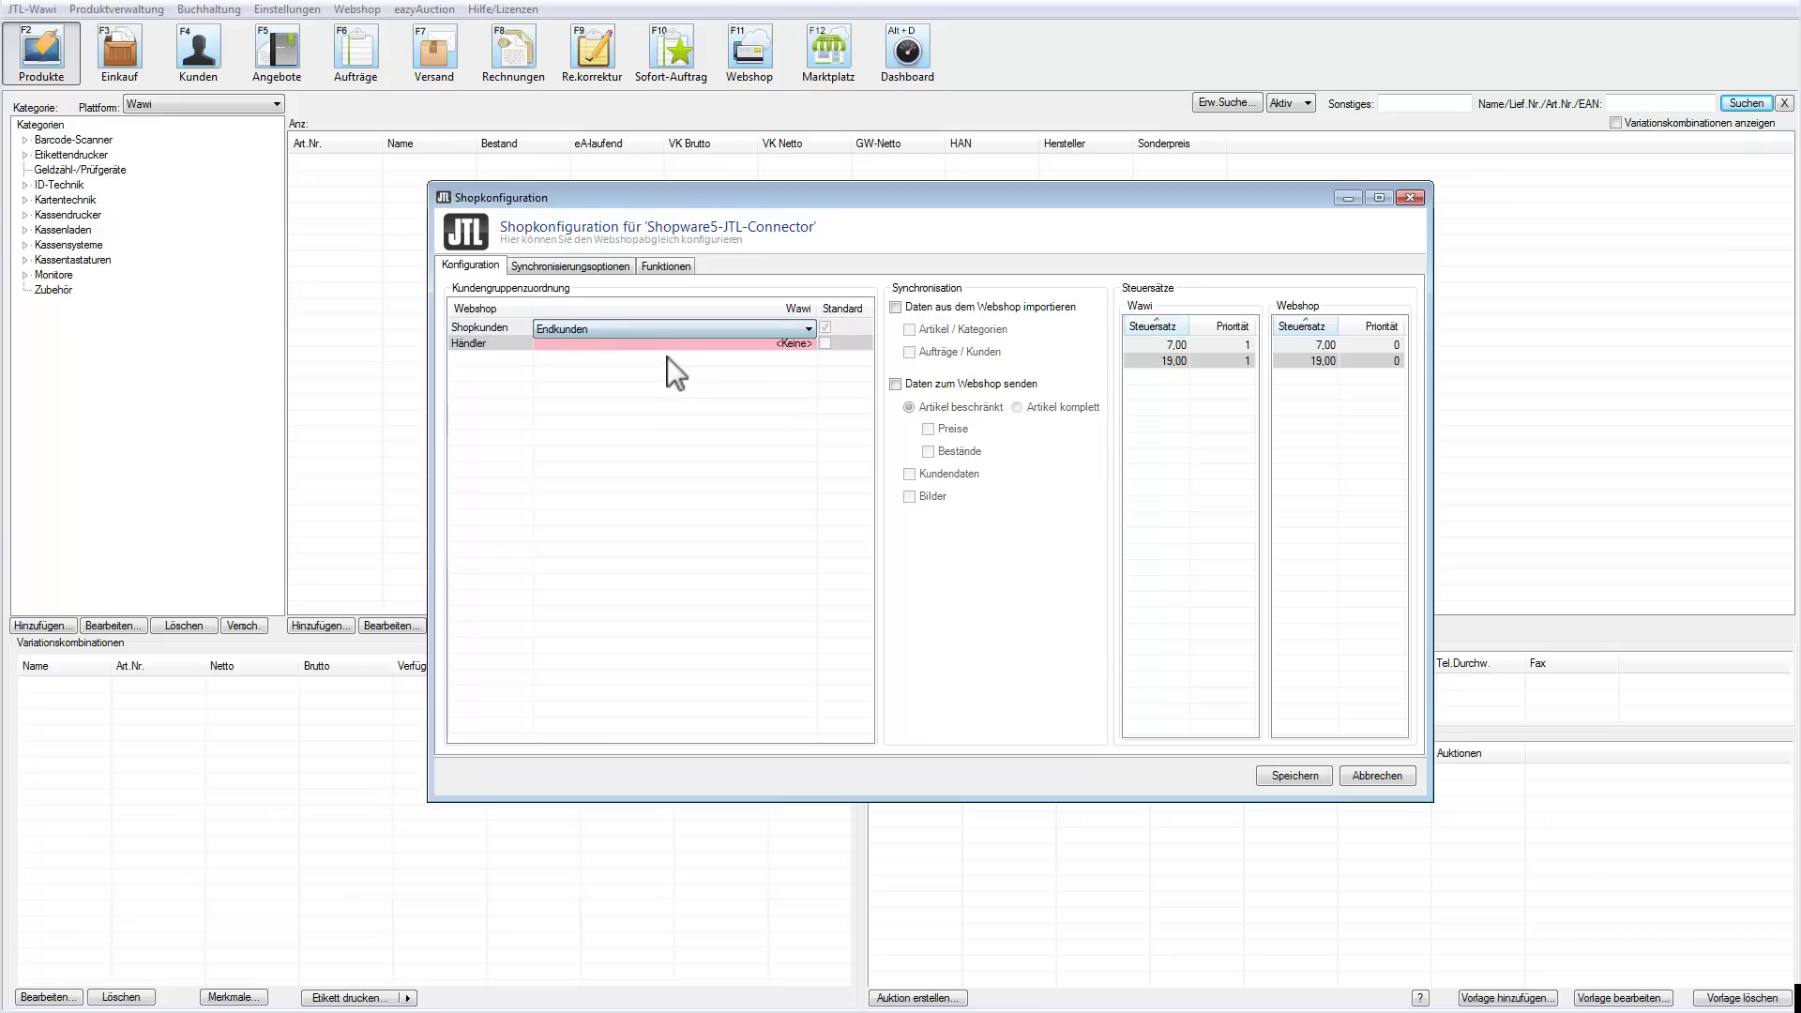
pyautogui.click(662, 345)
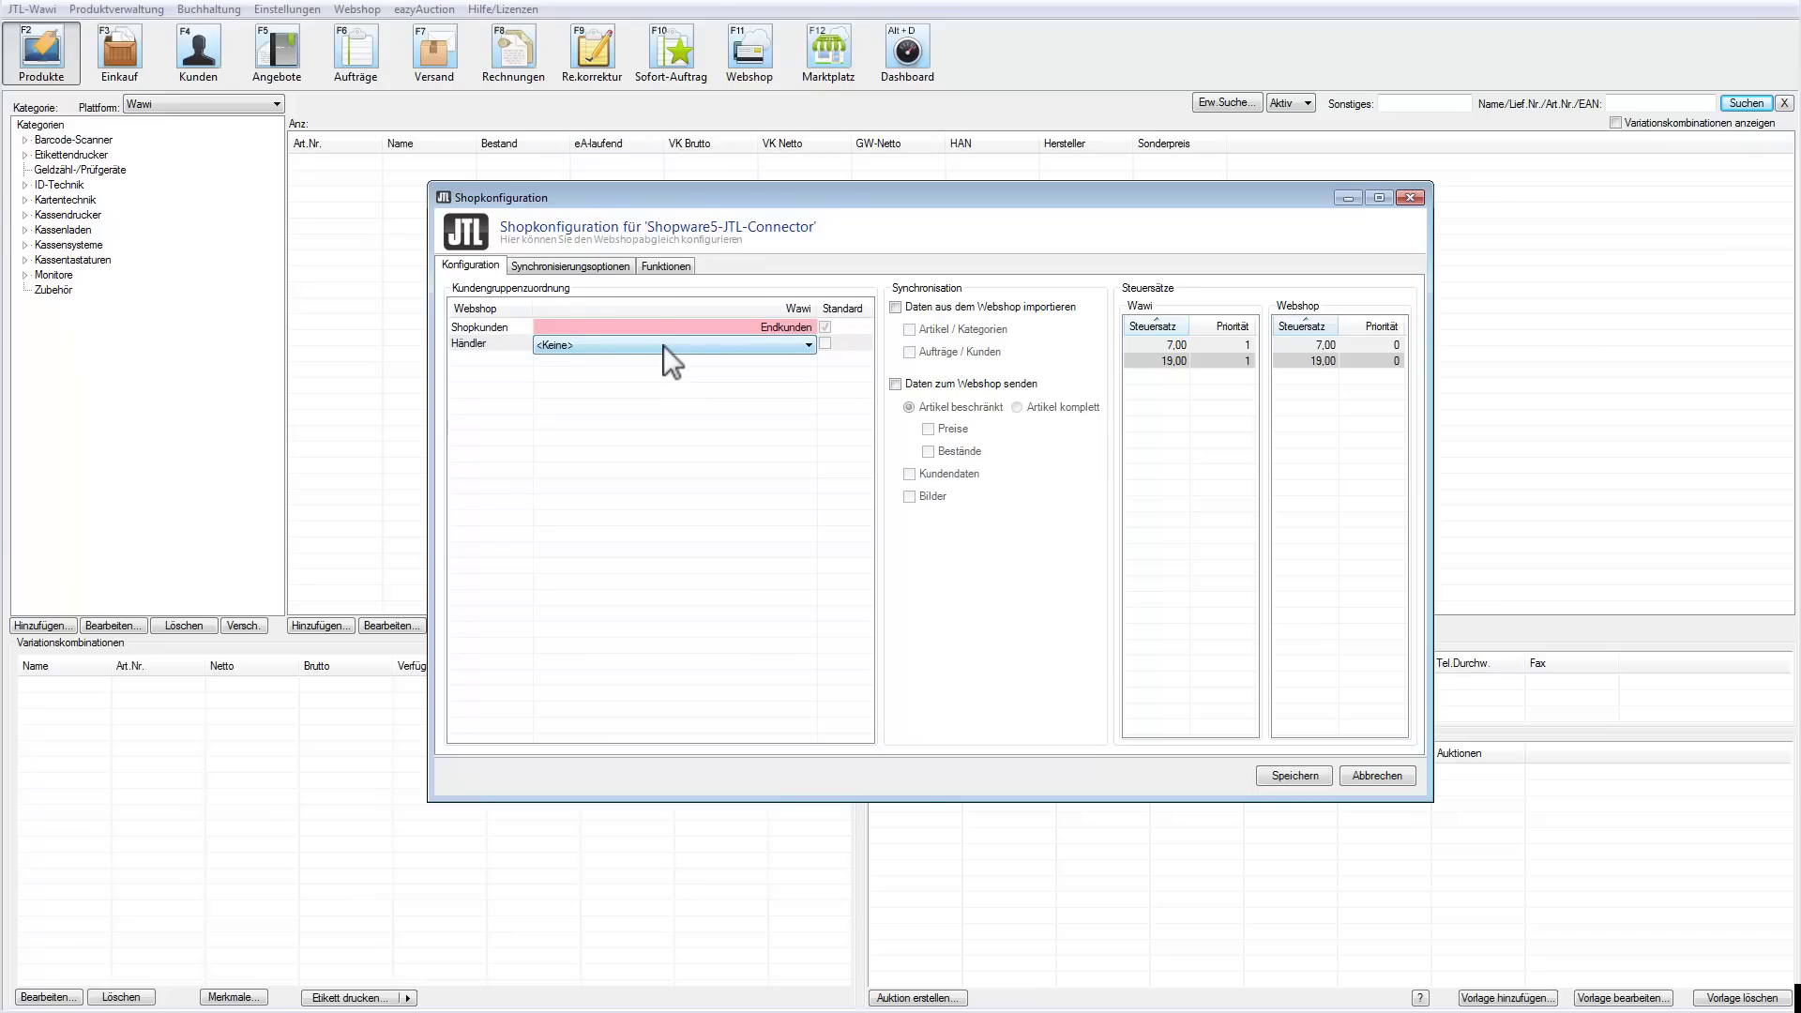
pyautogui.click(662, 346)
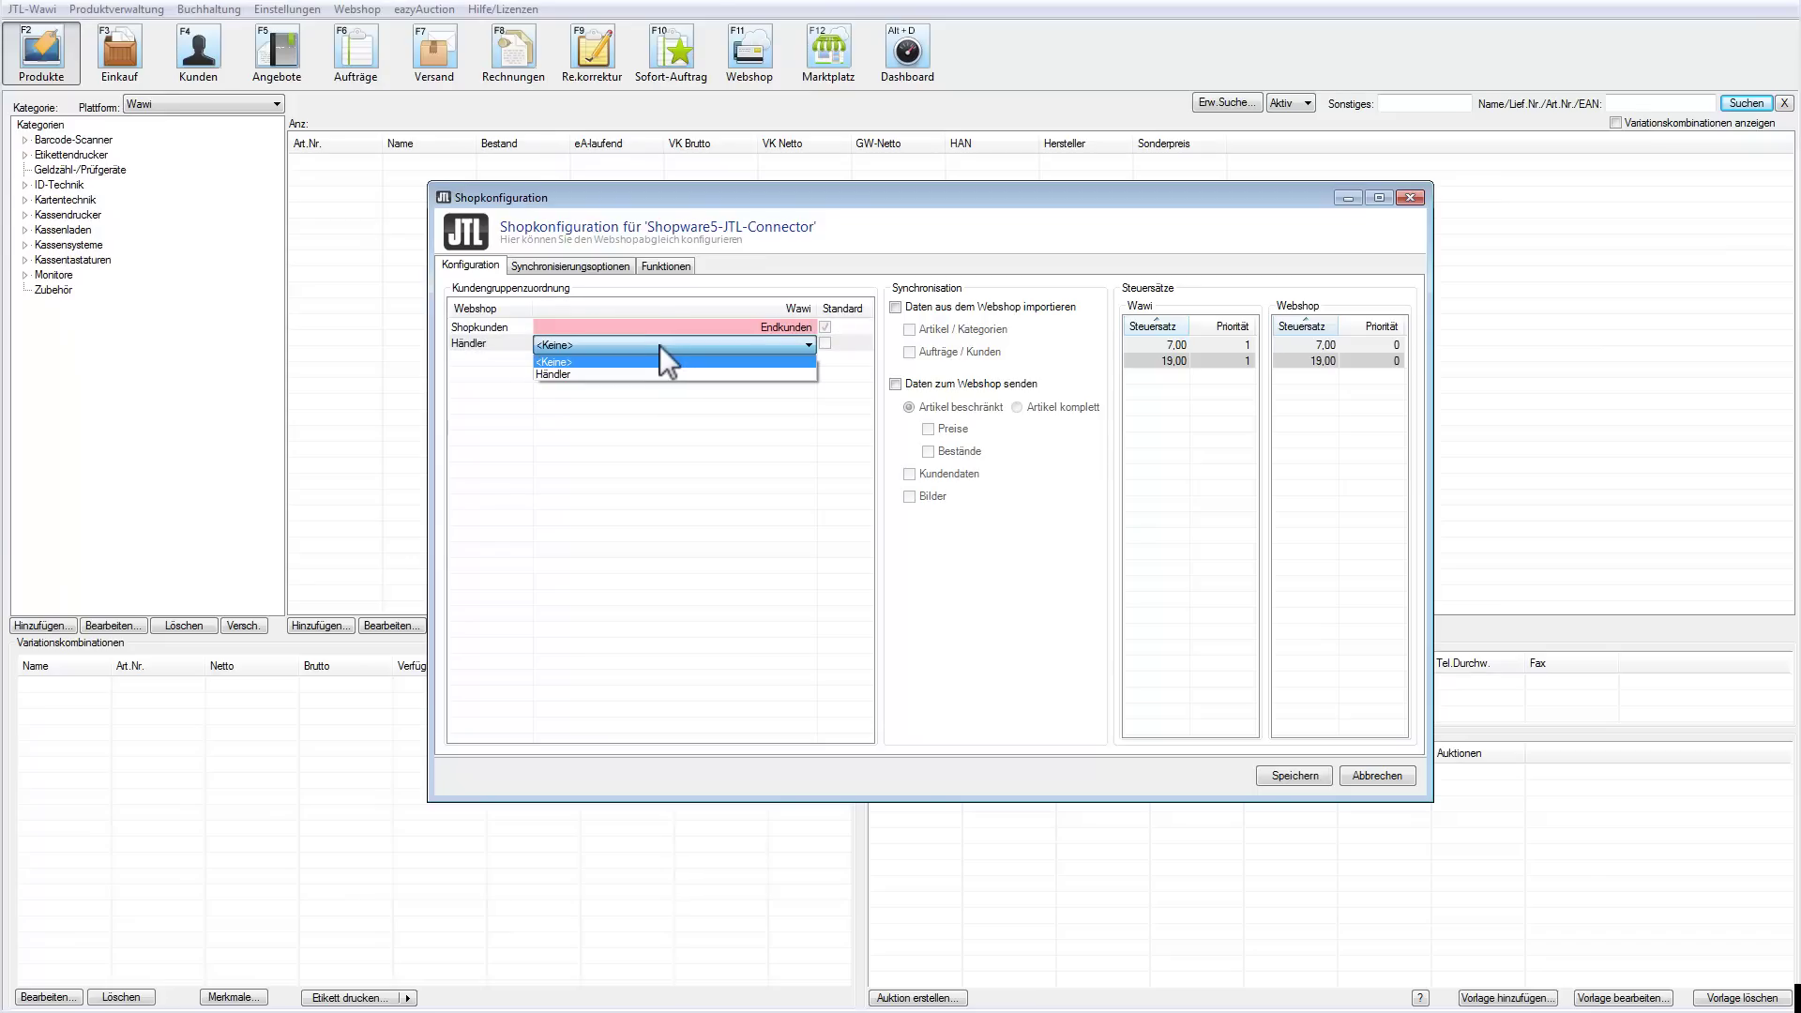
pyautogui.click(649, 374)
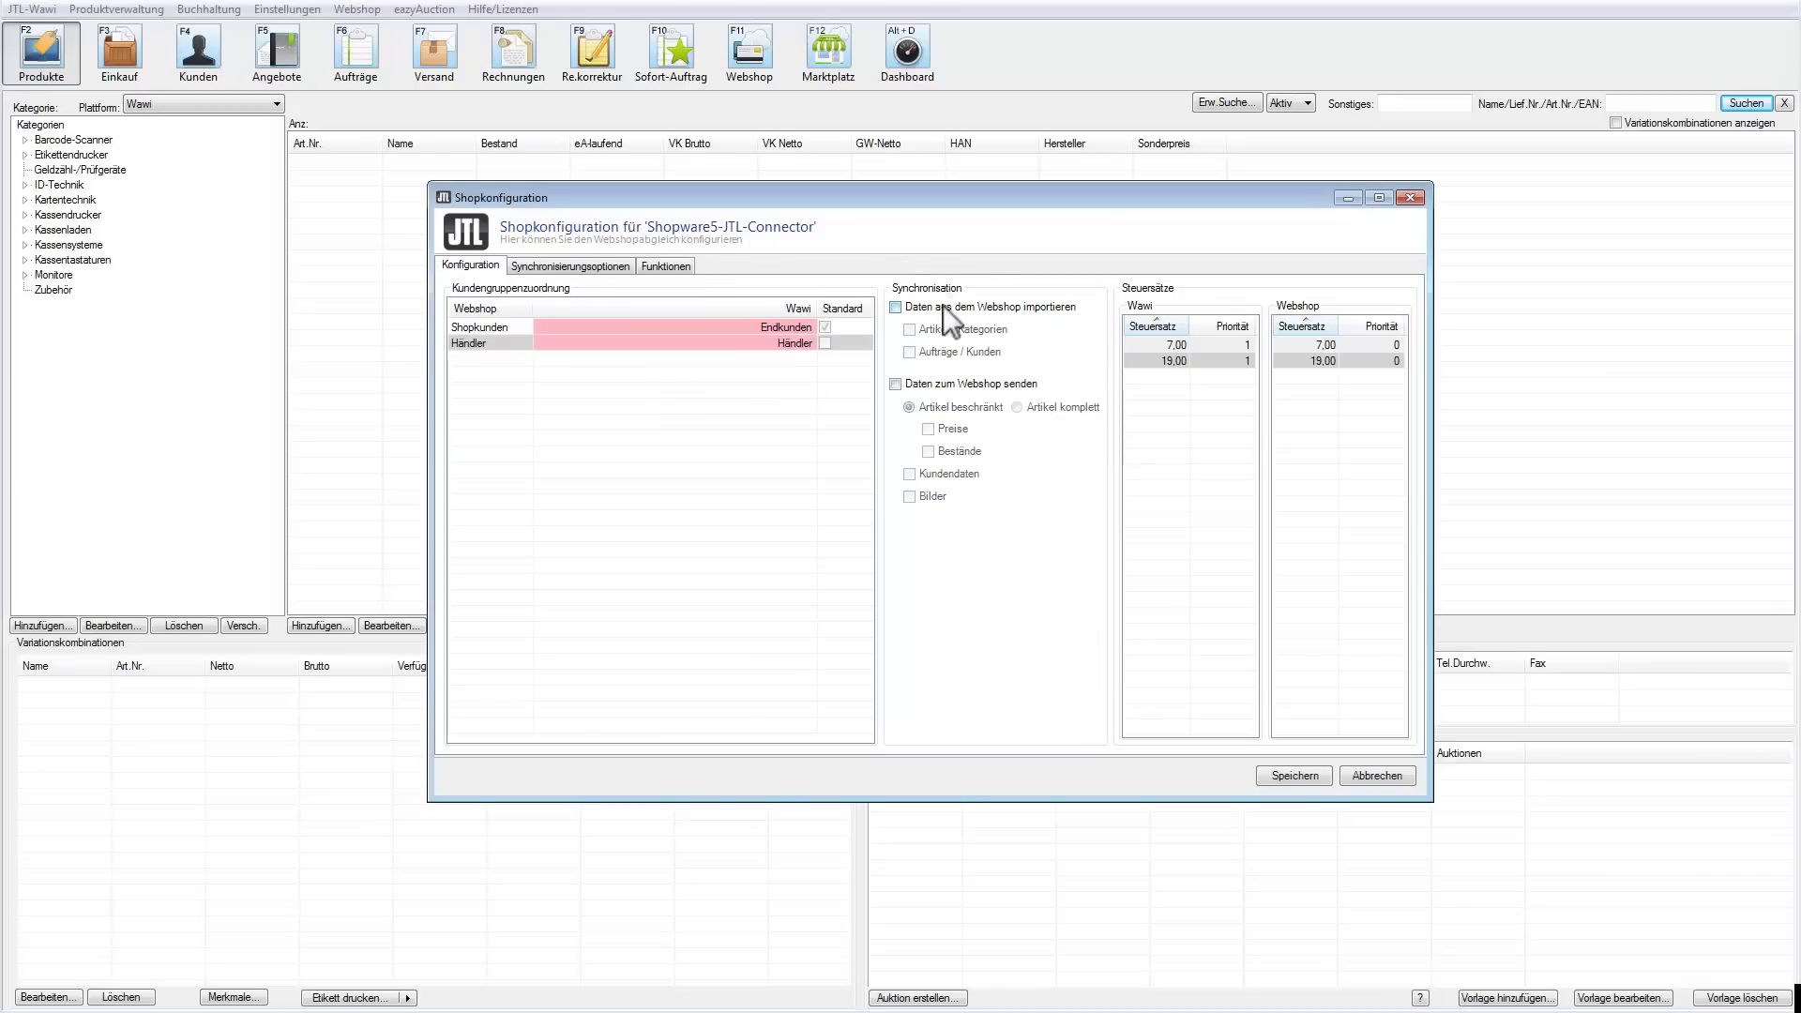
# Step: Enable importing articles/categories and orders/customers from the webshop, and sending complete articles, customer data and images to it
pyautogui.click(943, 306)
pyautogui.click(959, 381)
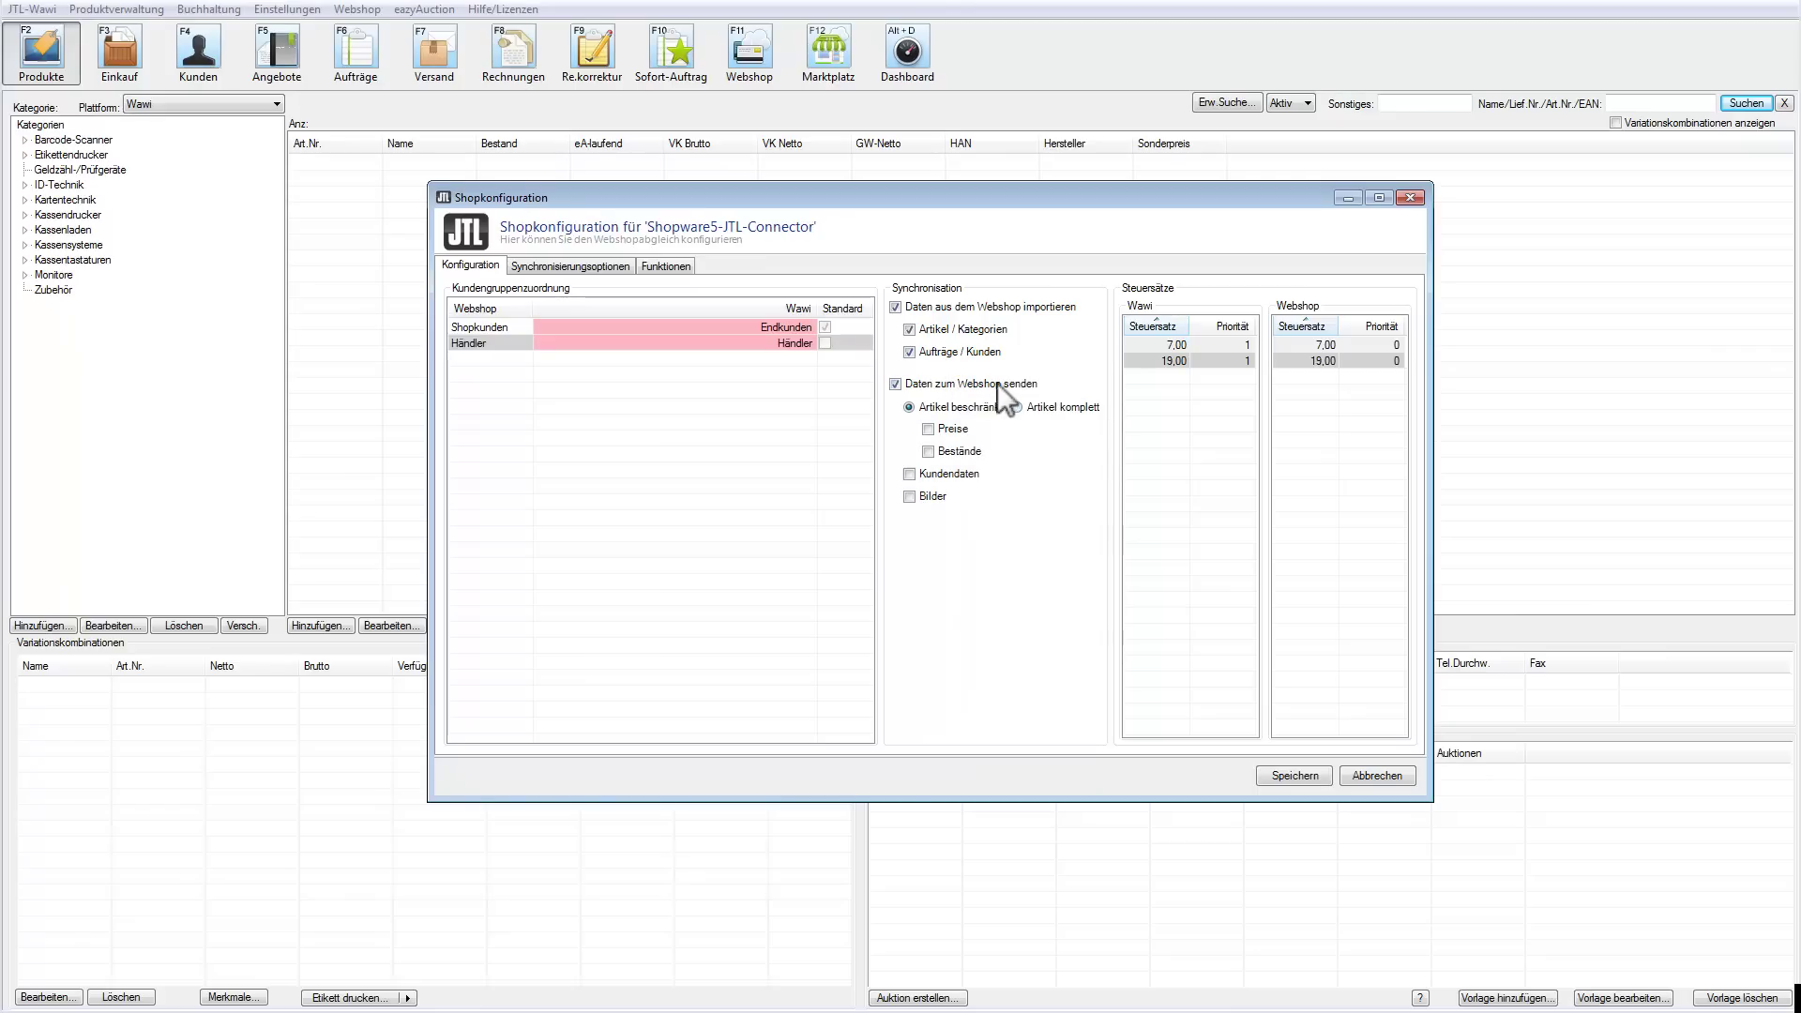
pyautogui.click(1045, 407)
pyautogui.click(910, 496)
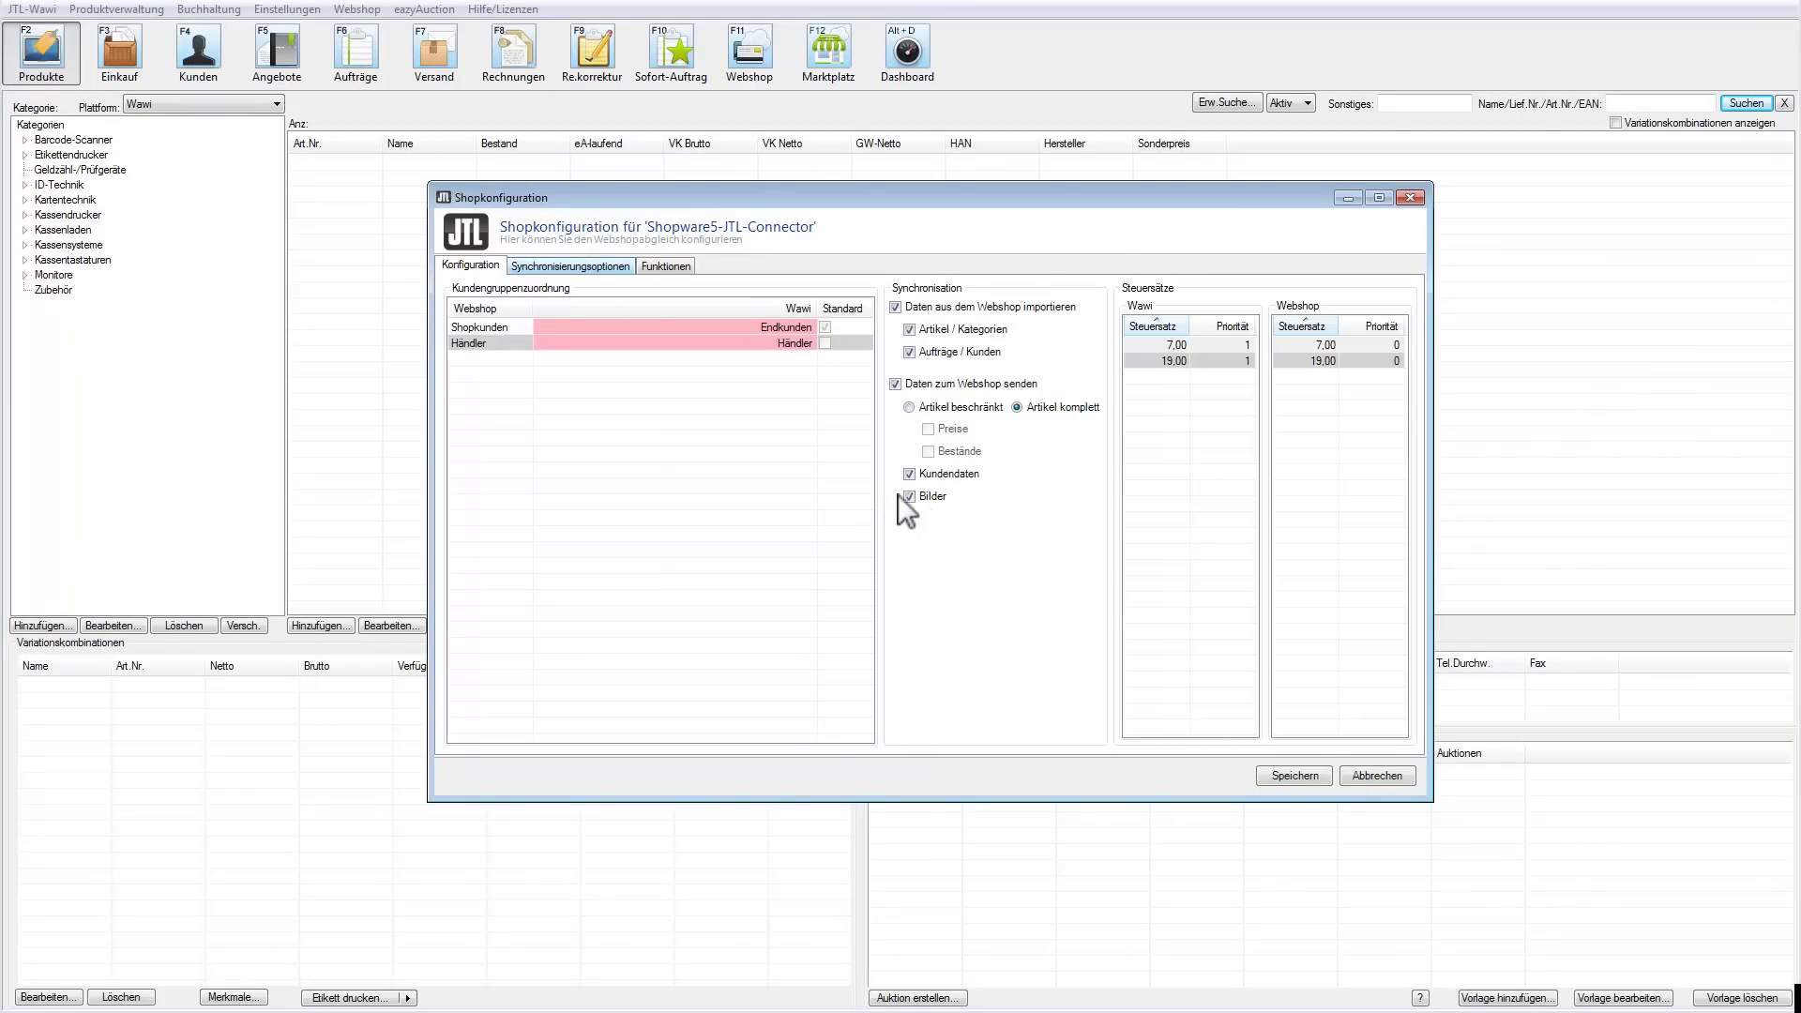
# Step: Review the shop configuration's synchronisation options and functions, then save the configuration and the webshop entry
pyautogui.click(606, 268)
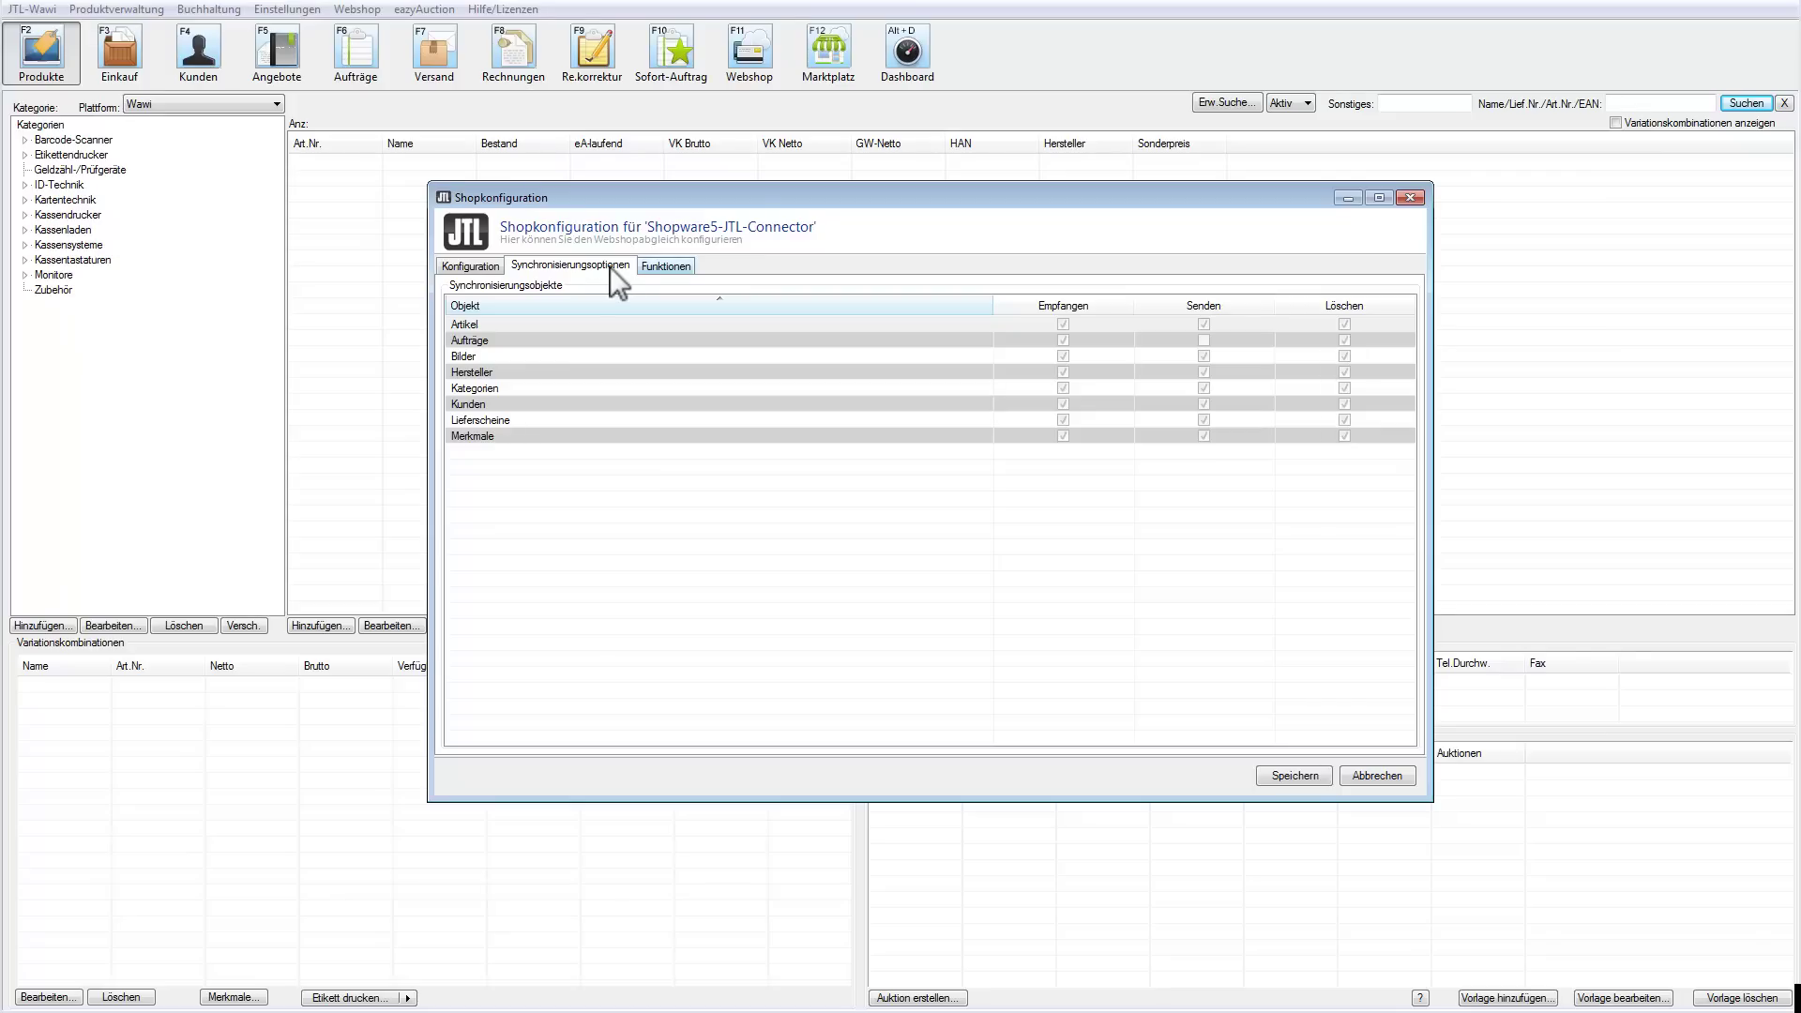
pyautogui.click(678, 266)
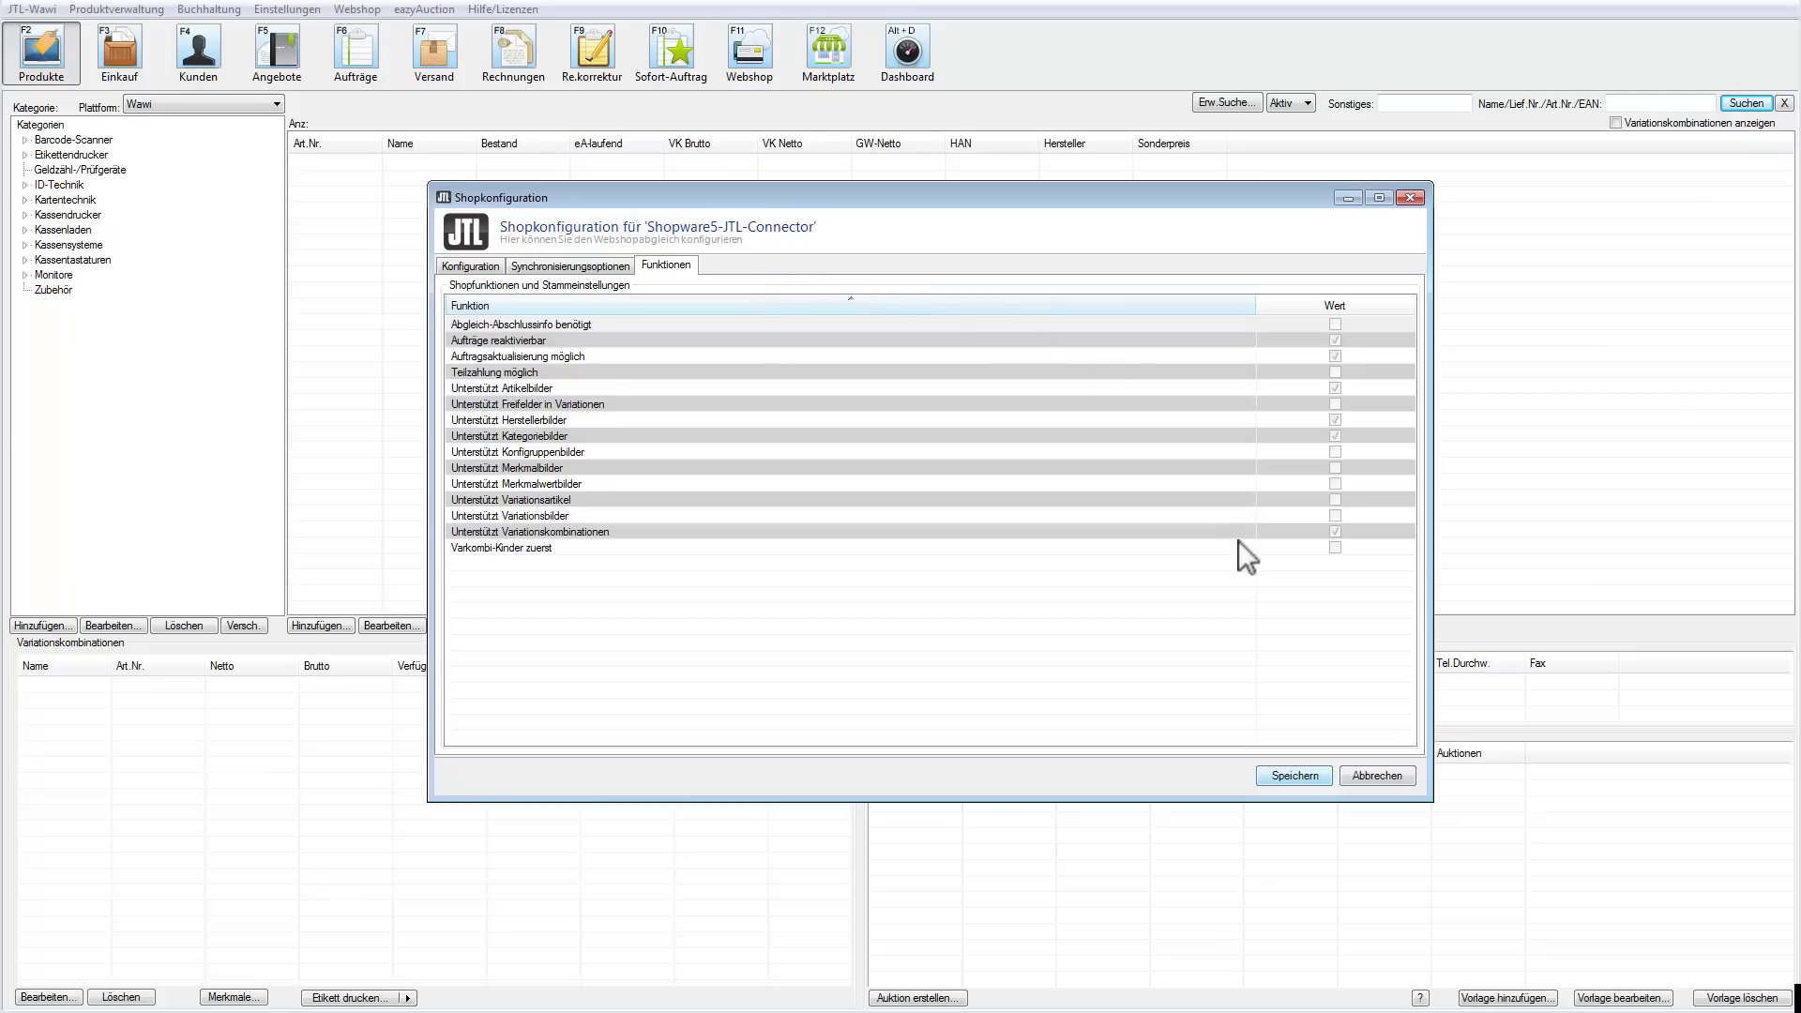
pyautogui.click(1281, 775)
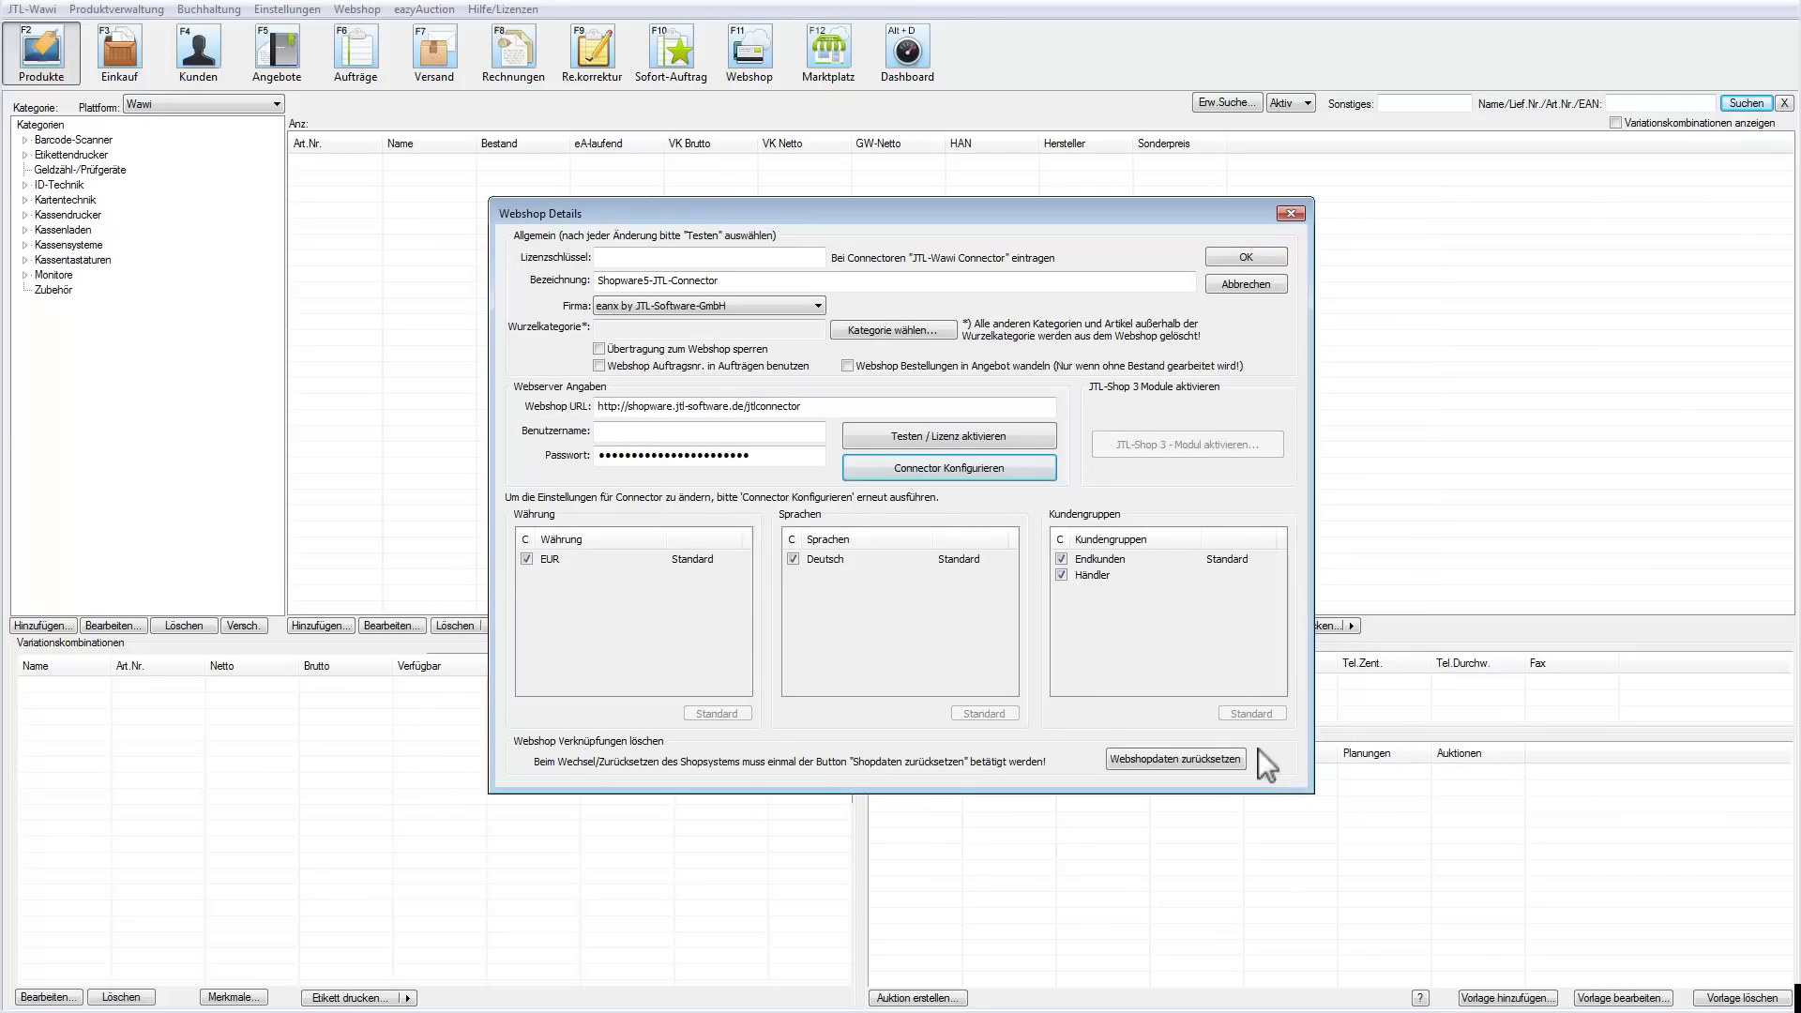
pyautogui.click(1223, 258)
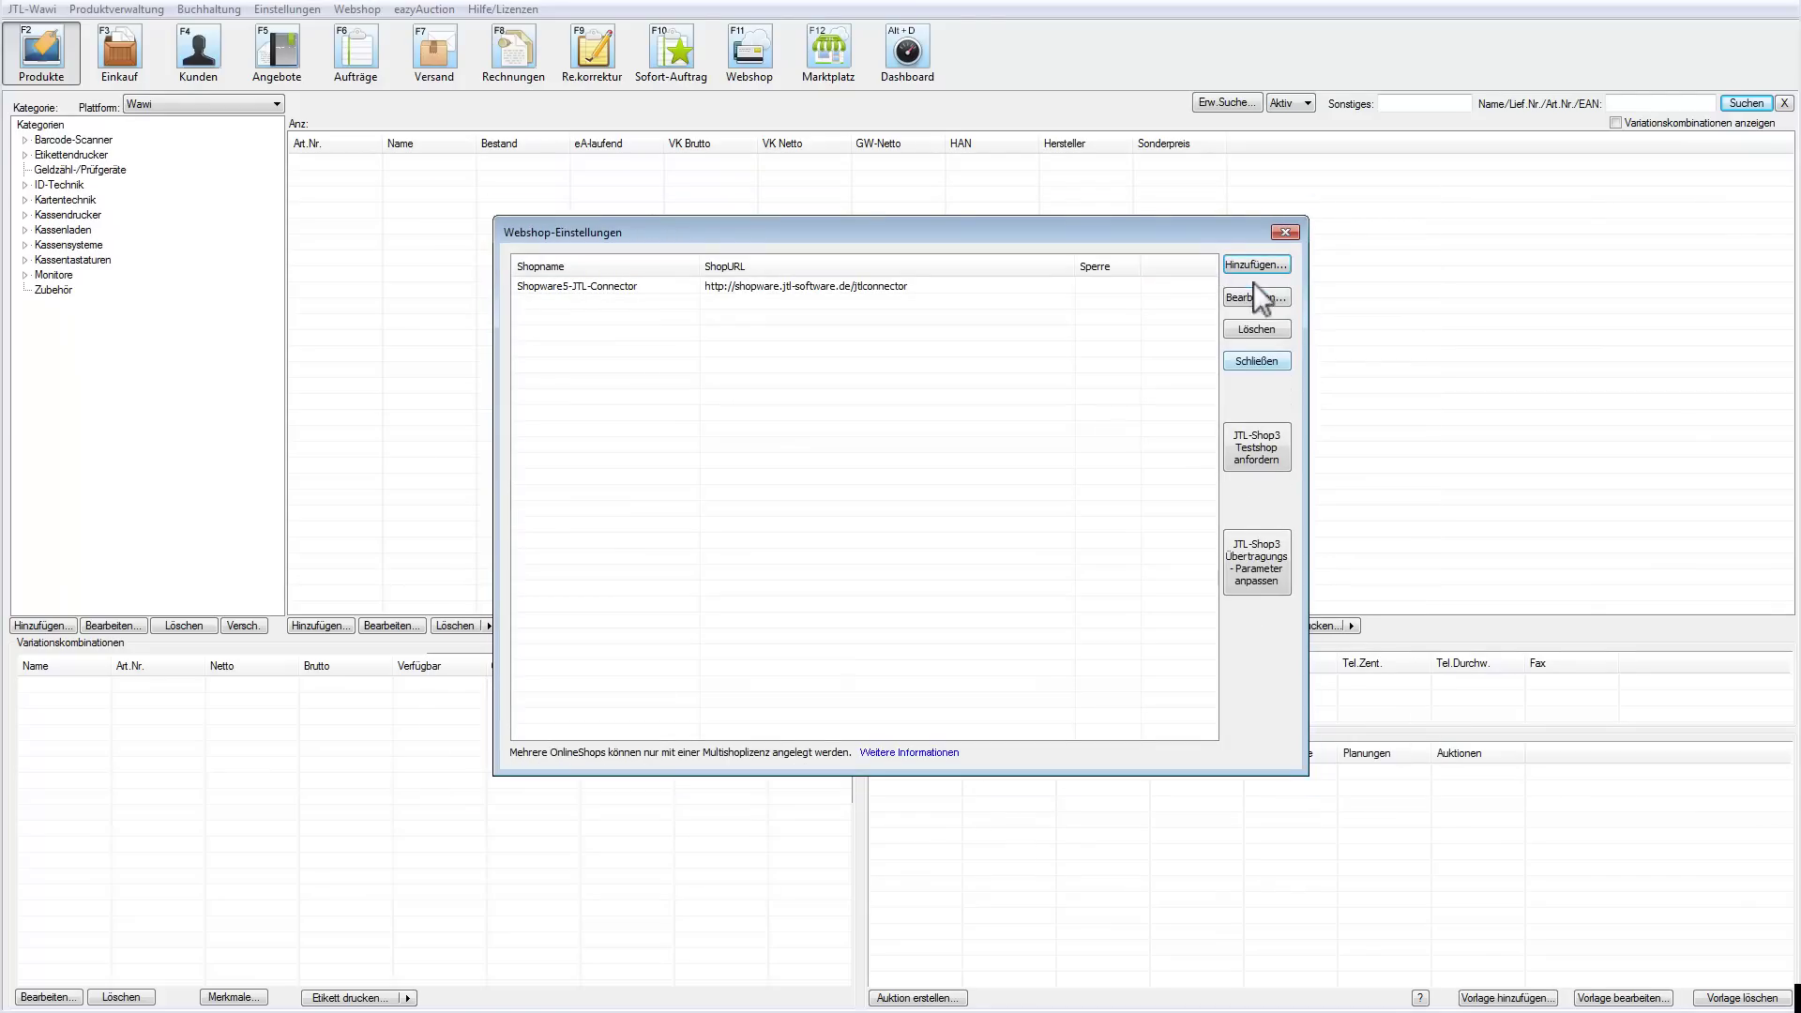
pyautogui.click(1265, 360)
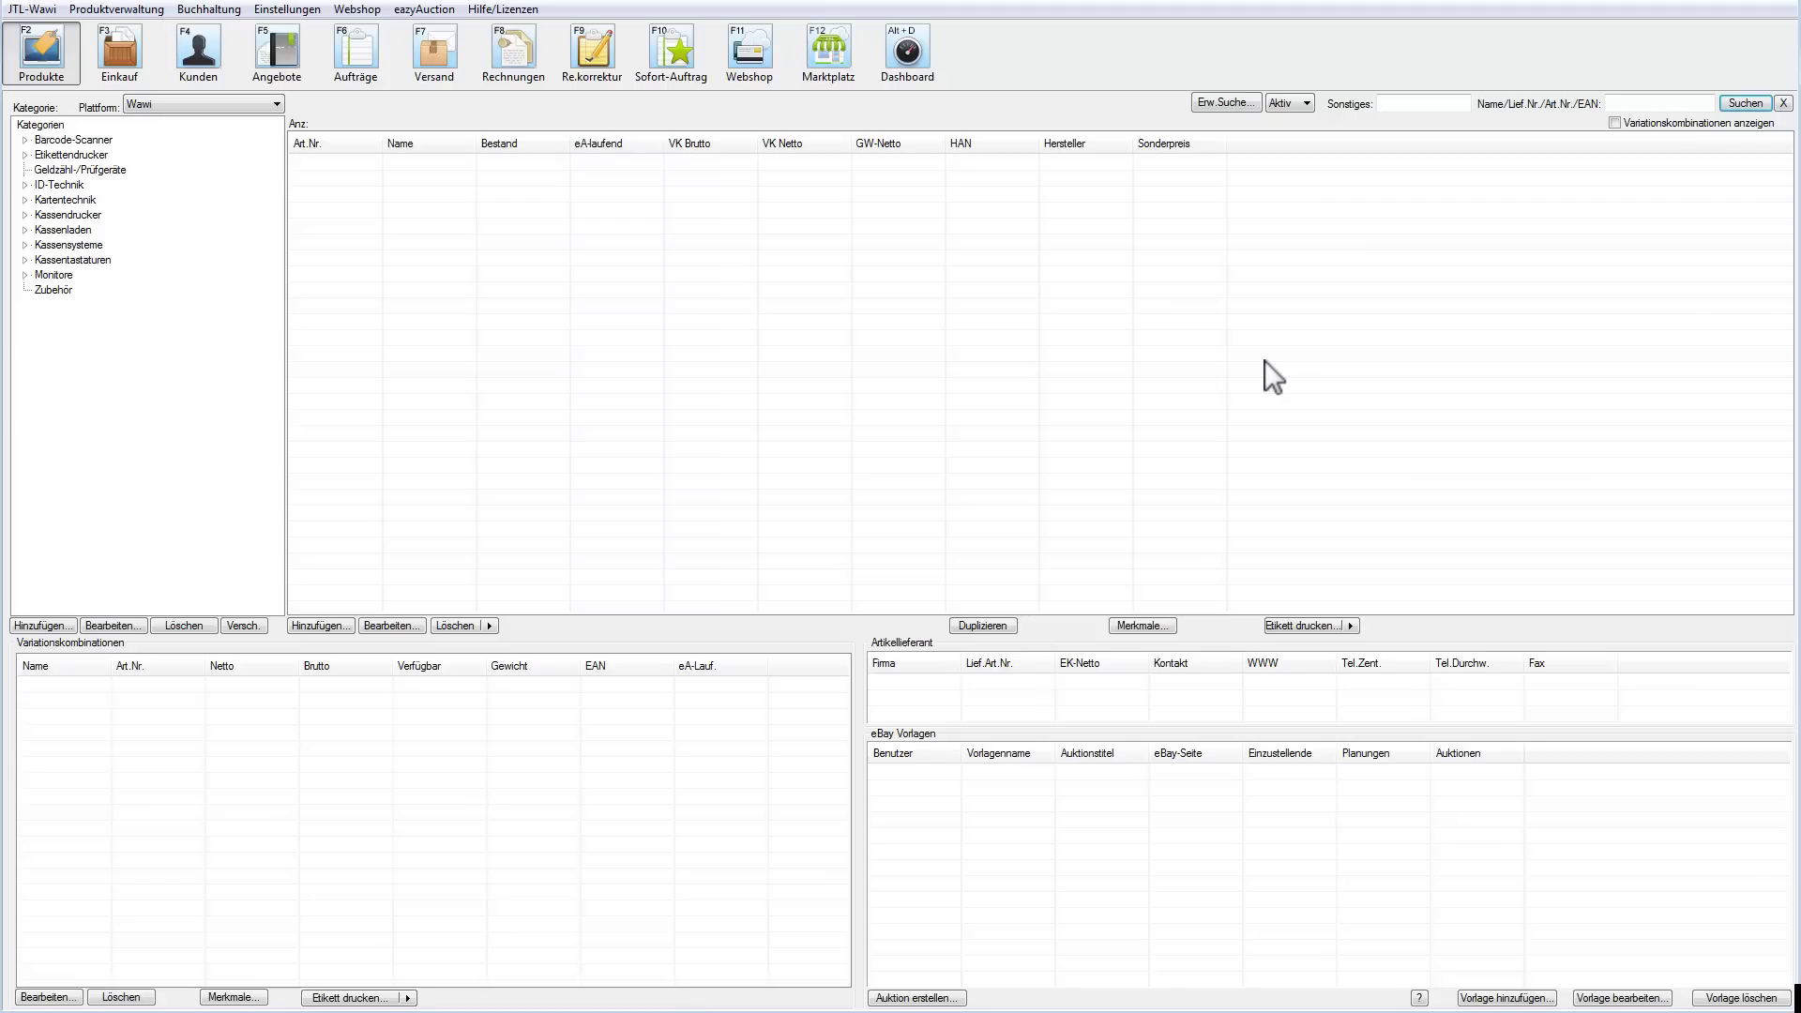
# Step: Run a webshop synchronisation with the summary display enabled and close its log
pyautogui.click(750, 80)
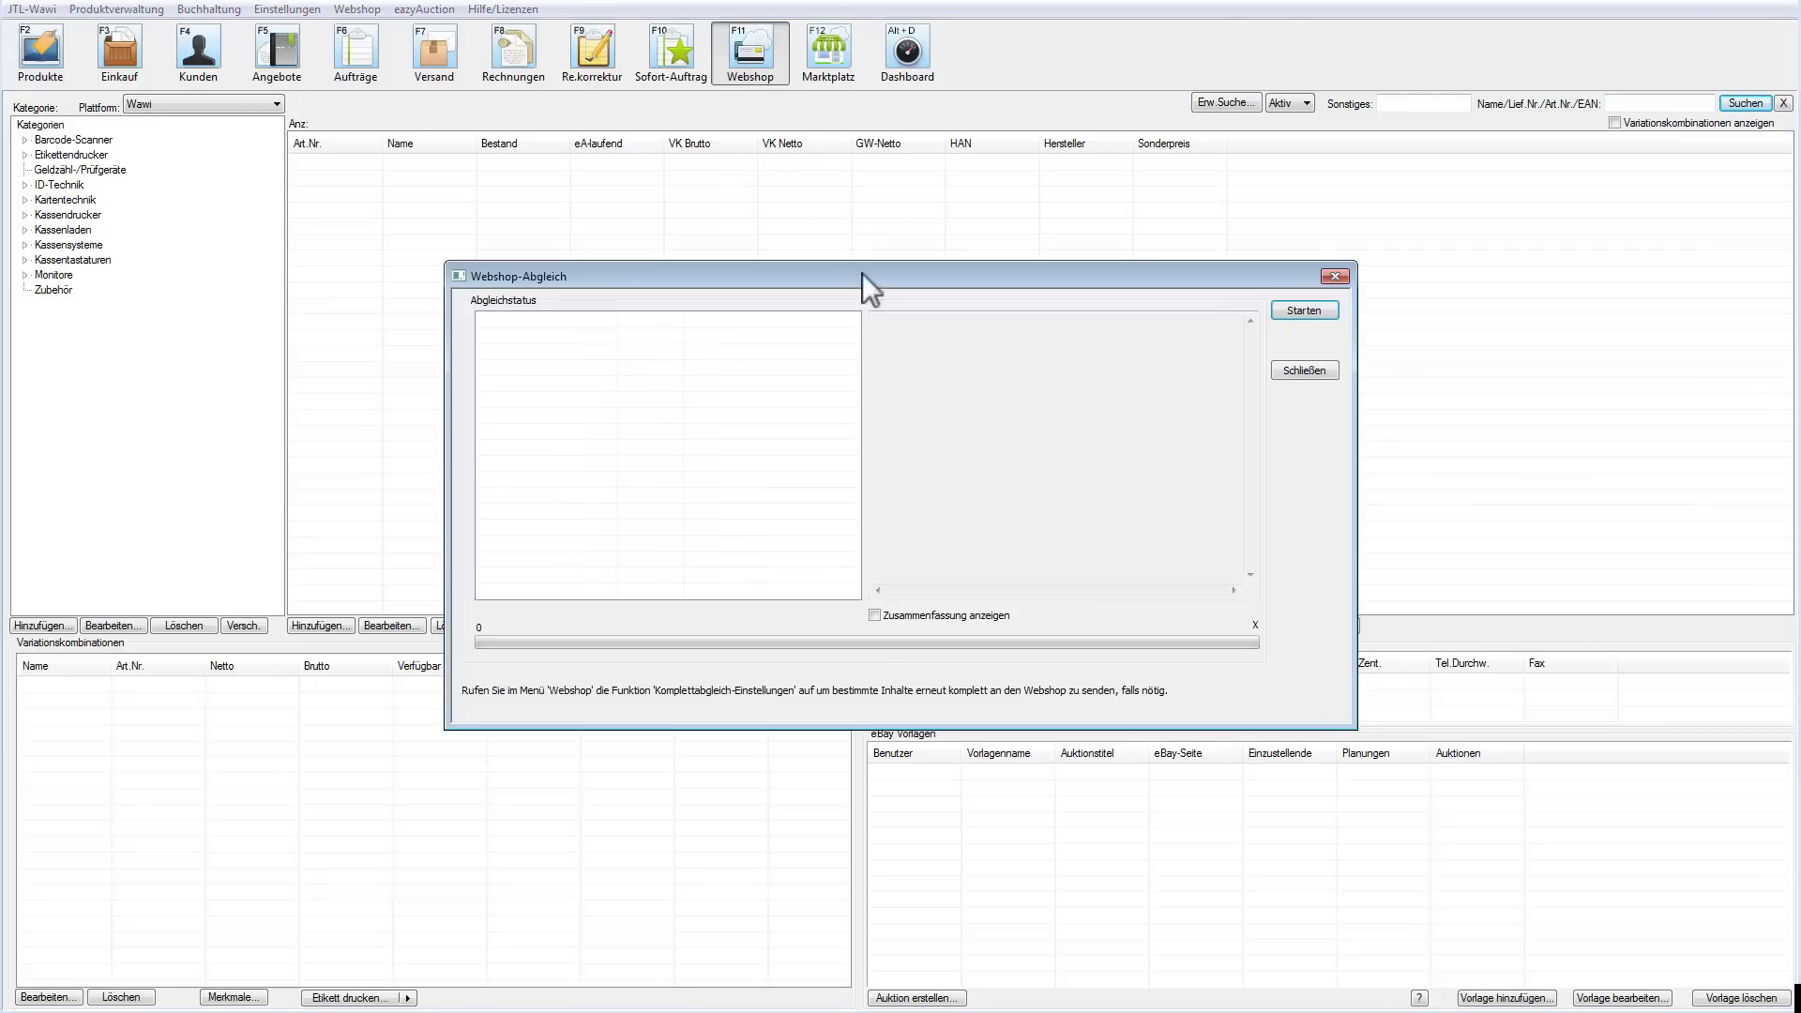
pyautogui.click(882, 616)
pyautogui.click(1306, 308)
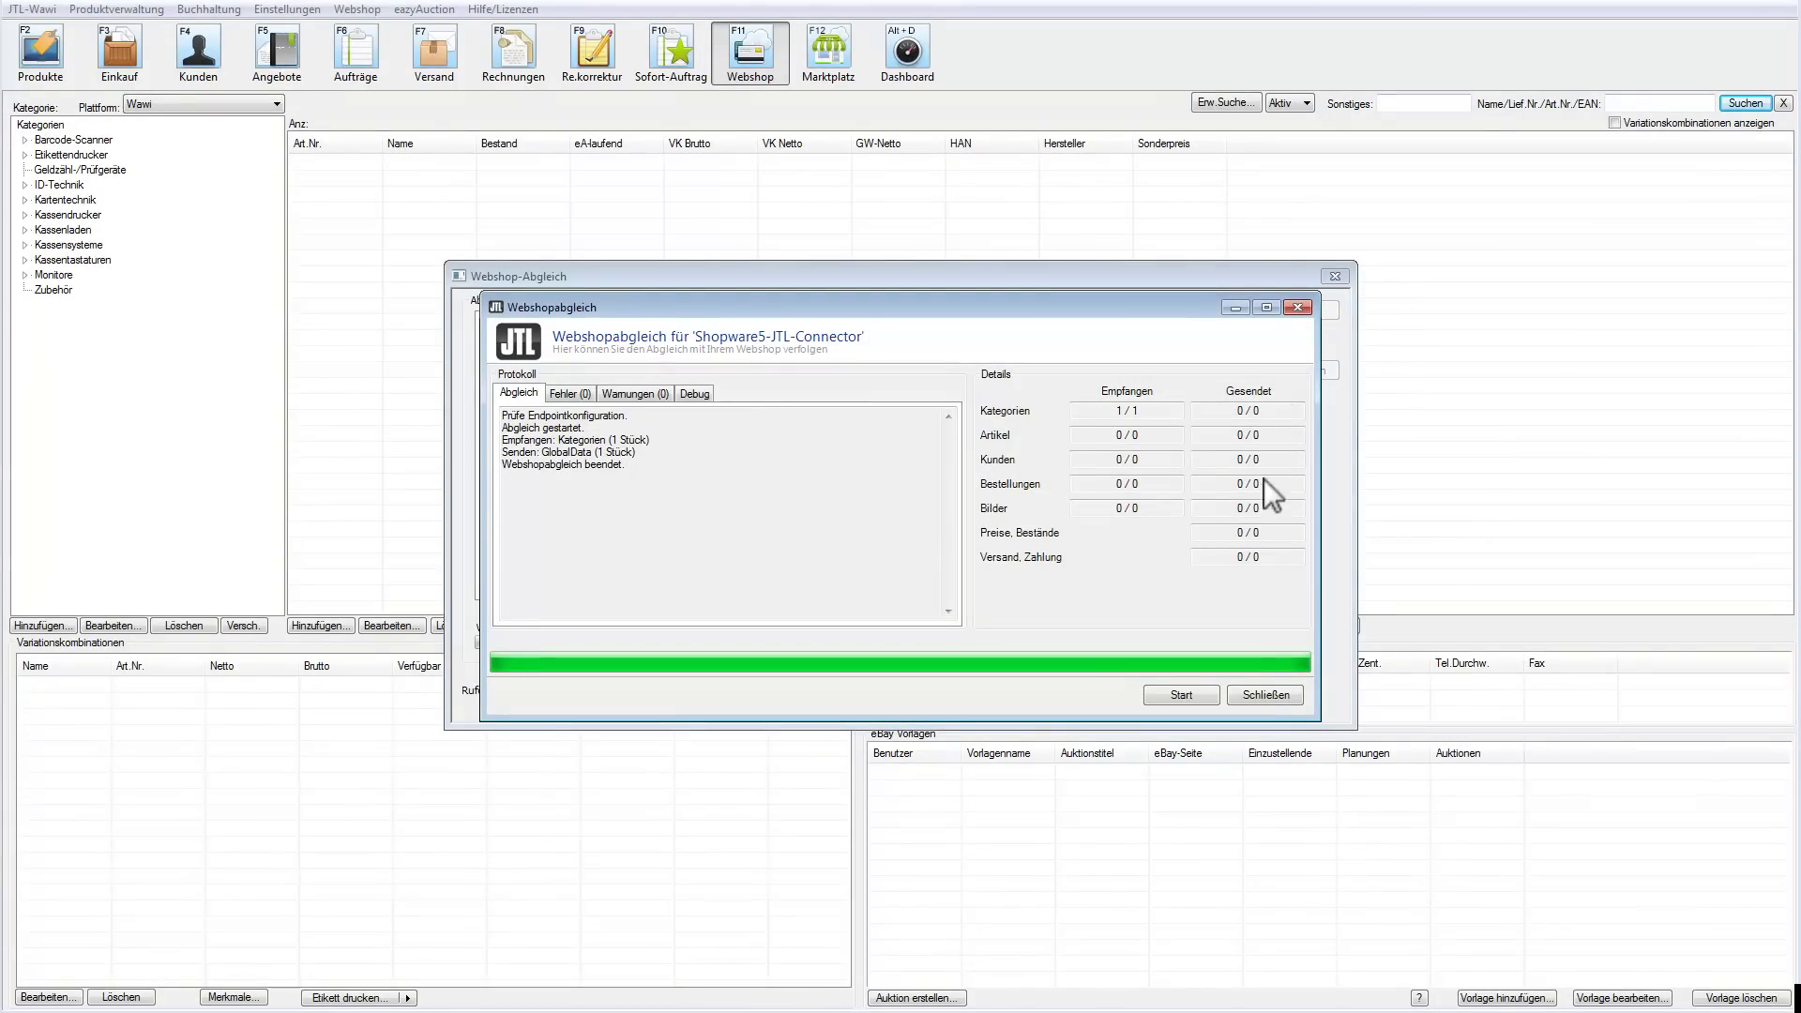
pyautogui.click(1259, 696)
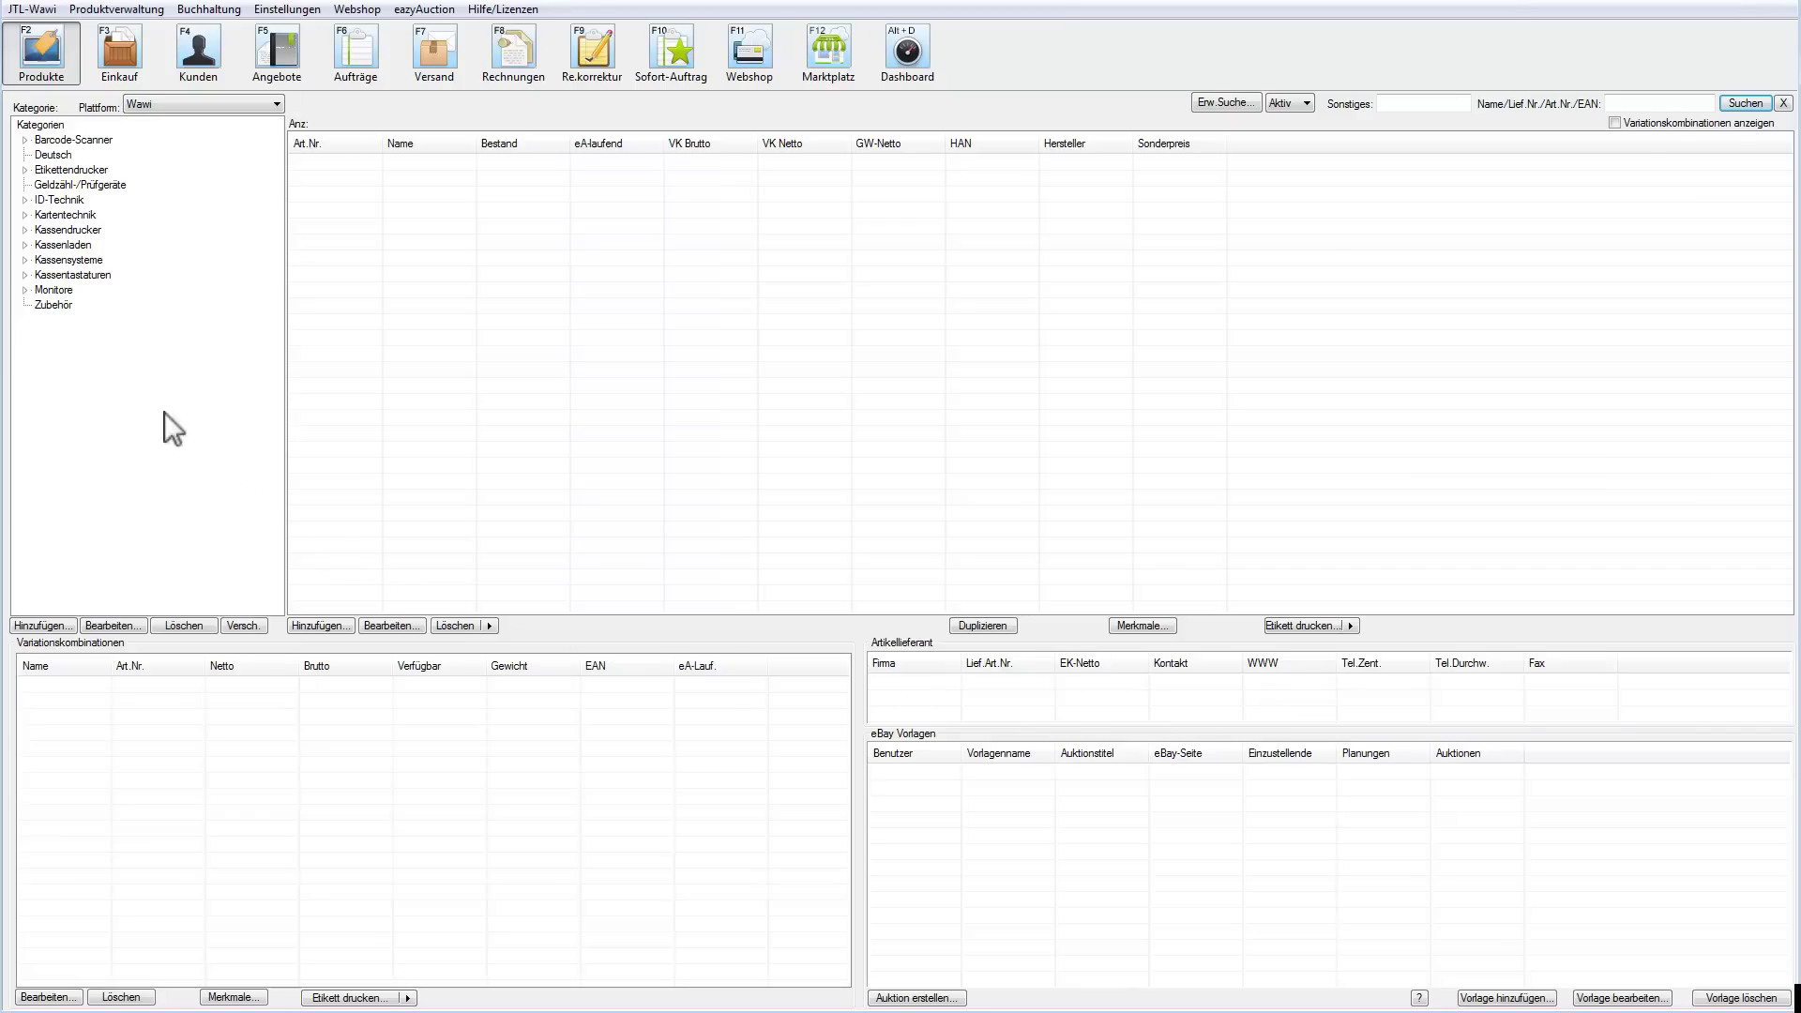
# Step: Move the Barcode-Scanner category into the Deutsch category
pyautogui.click(64, 140)
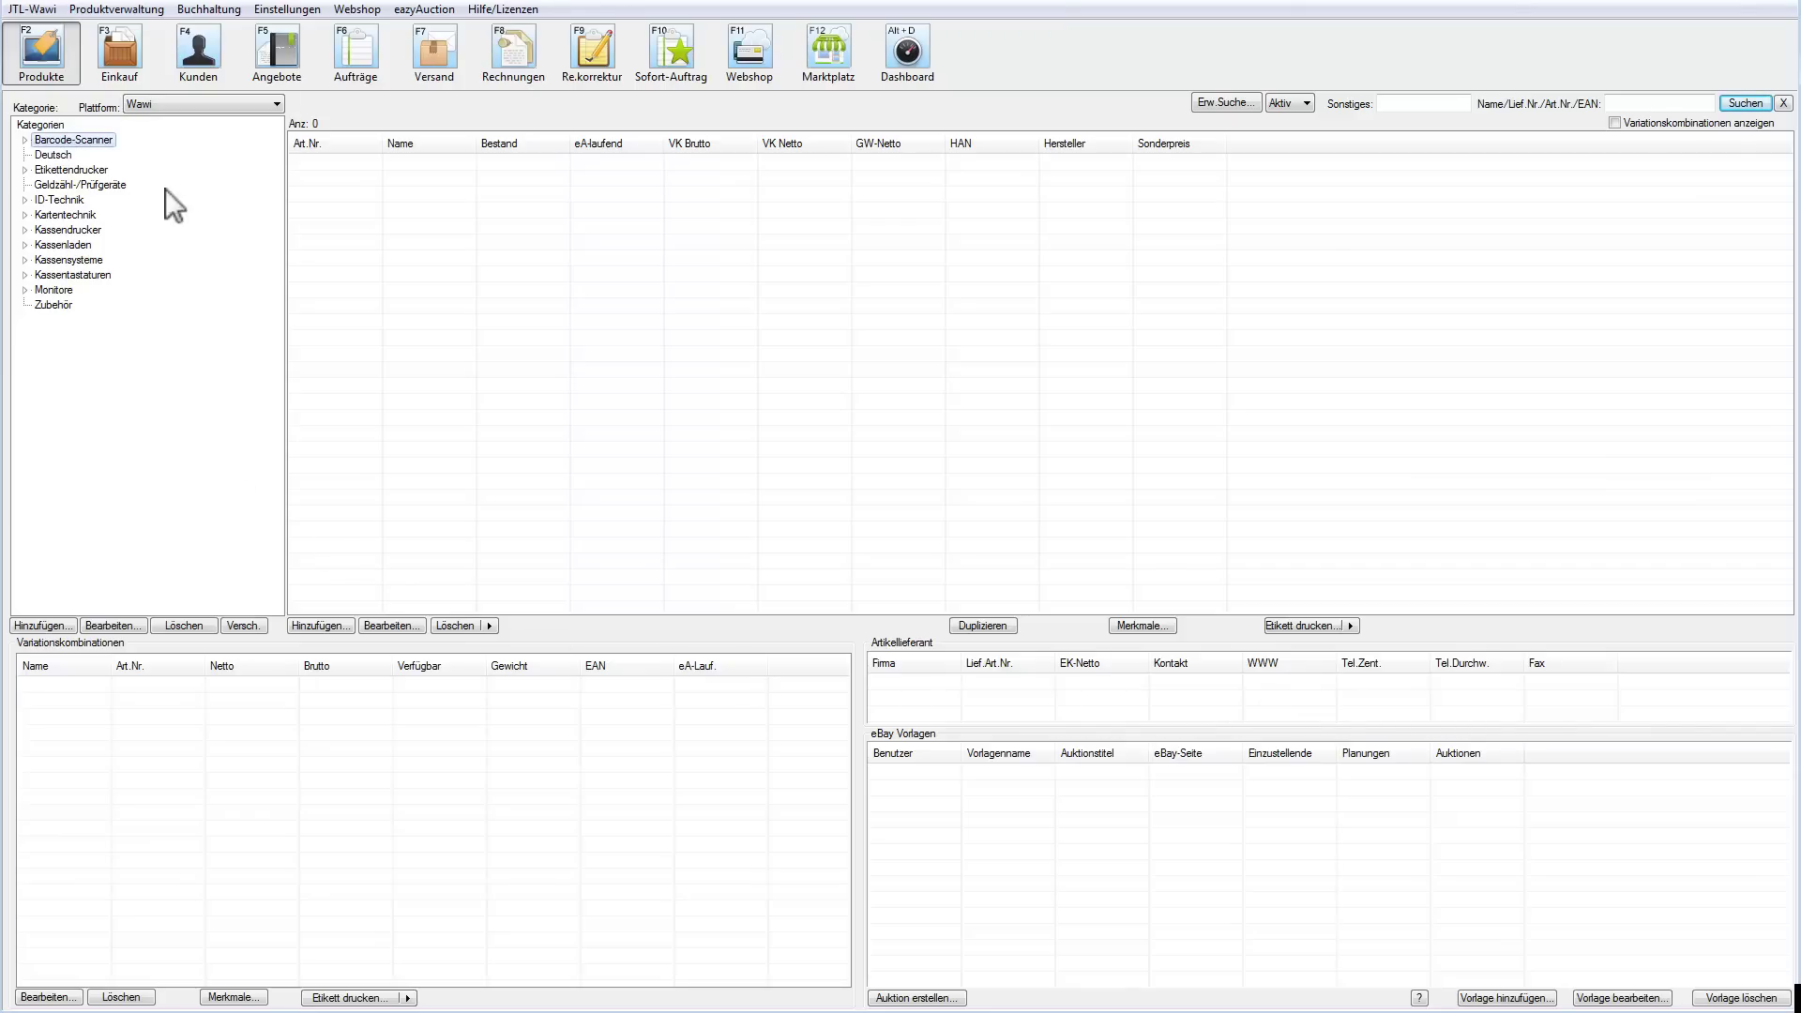
pyautogui.click(243, 625)
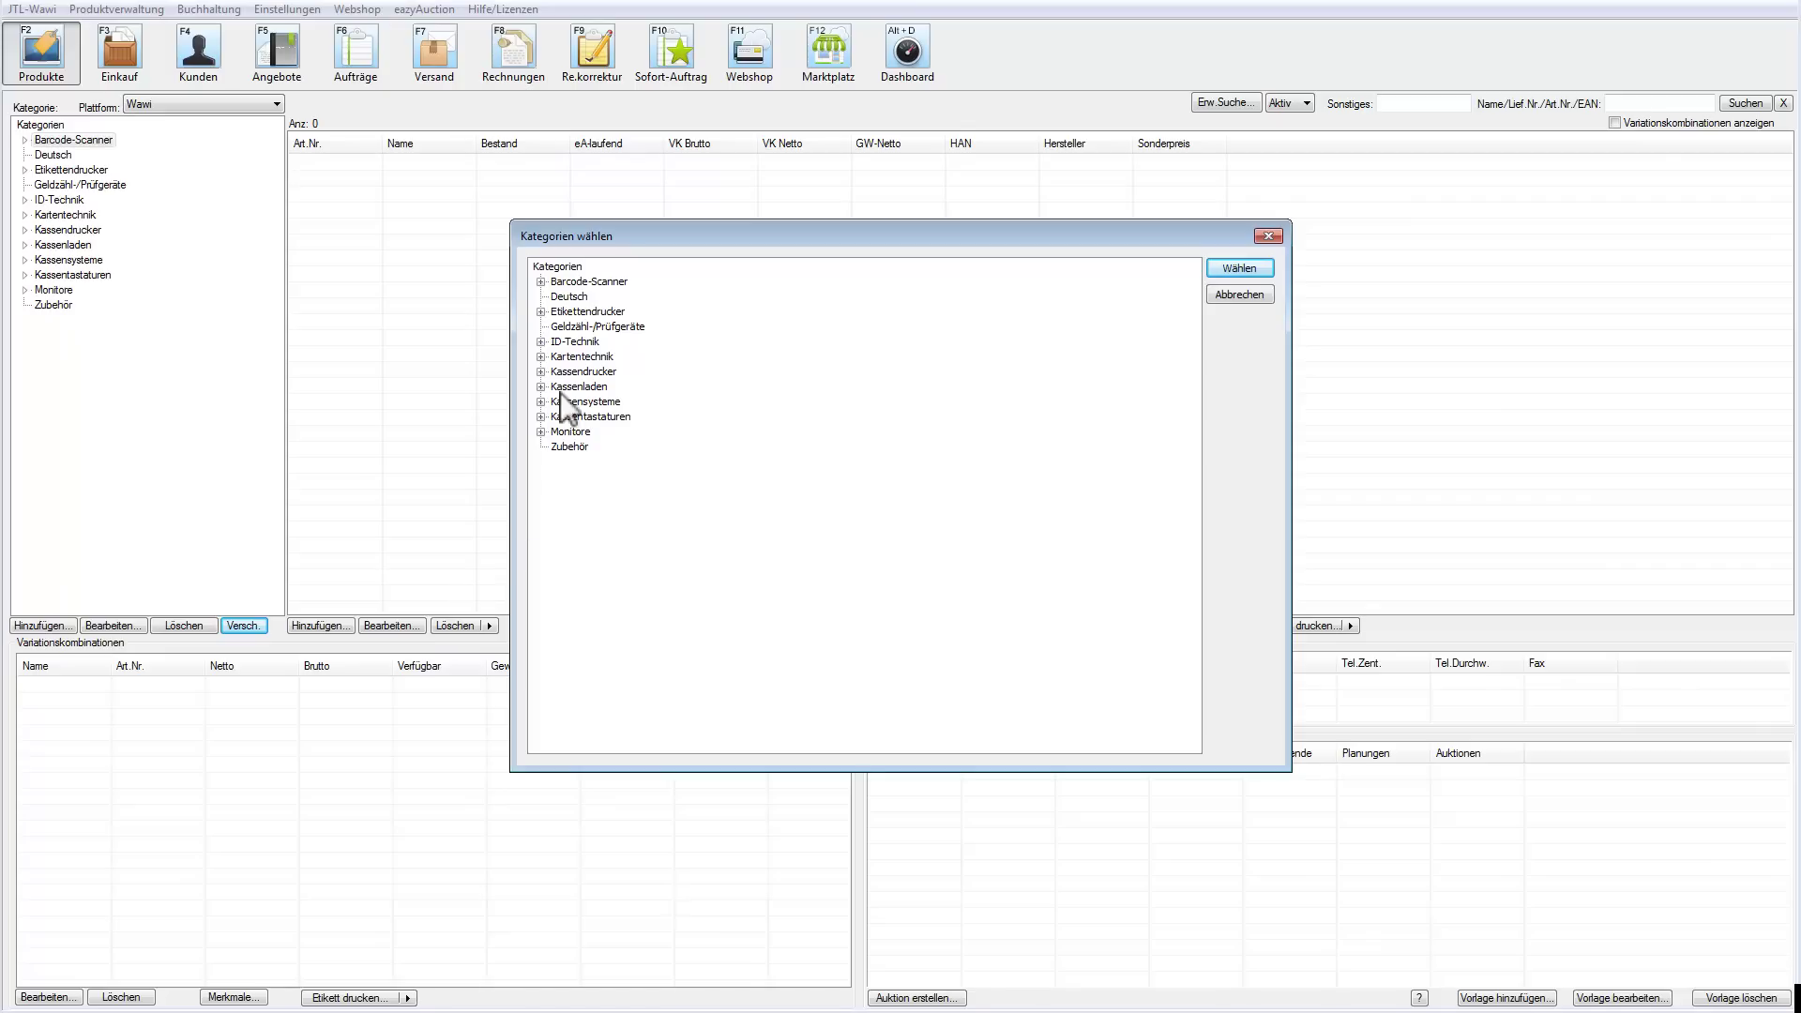
pyautogui.click(568, 297)
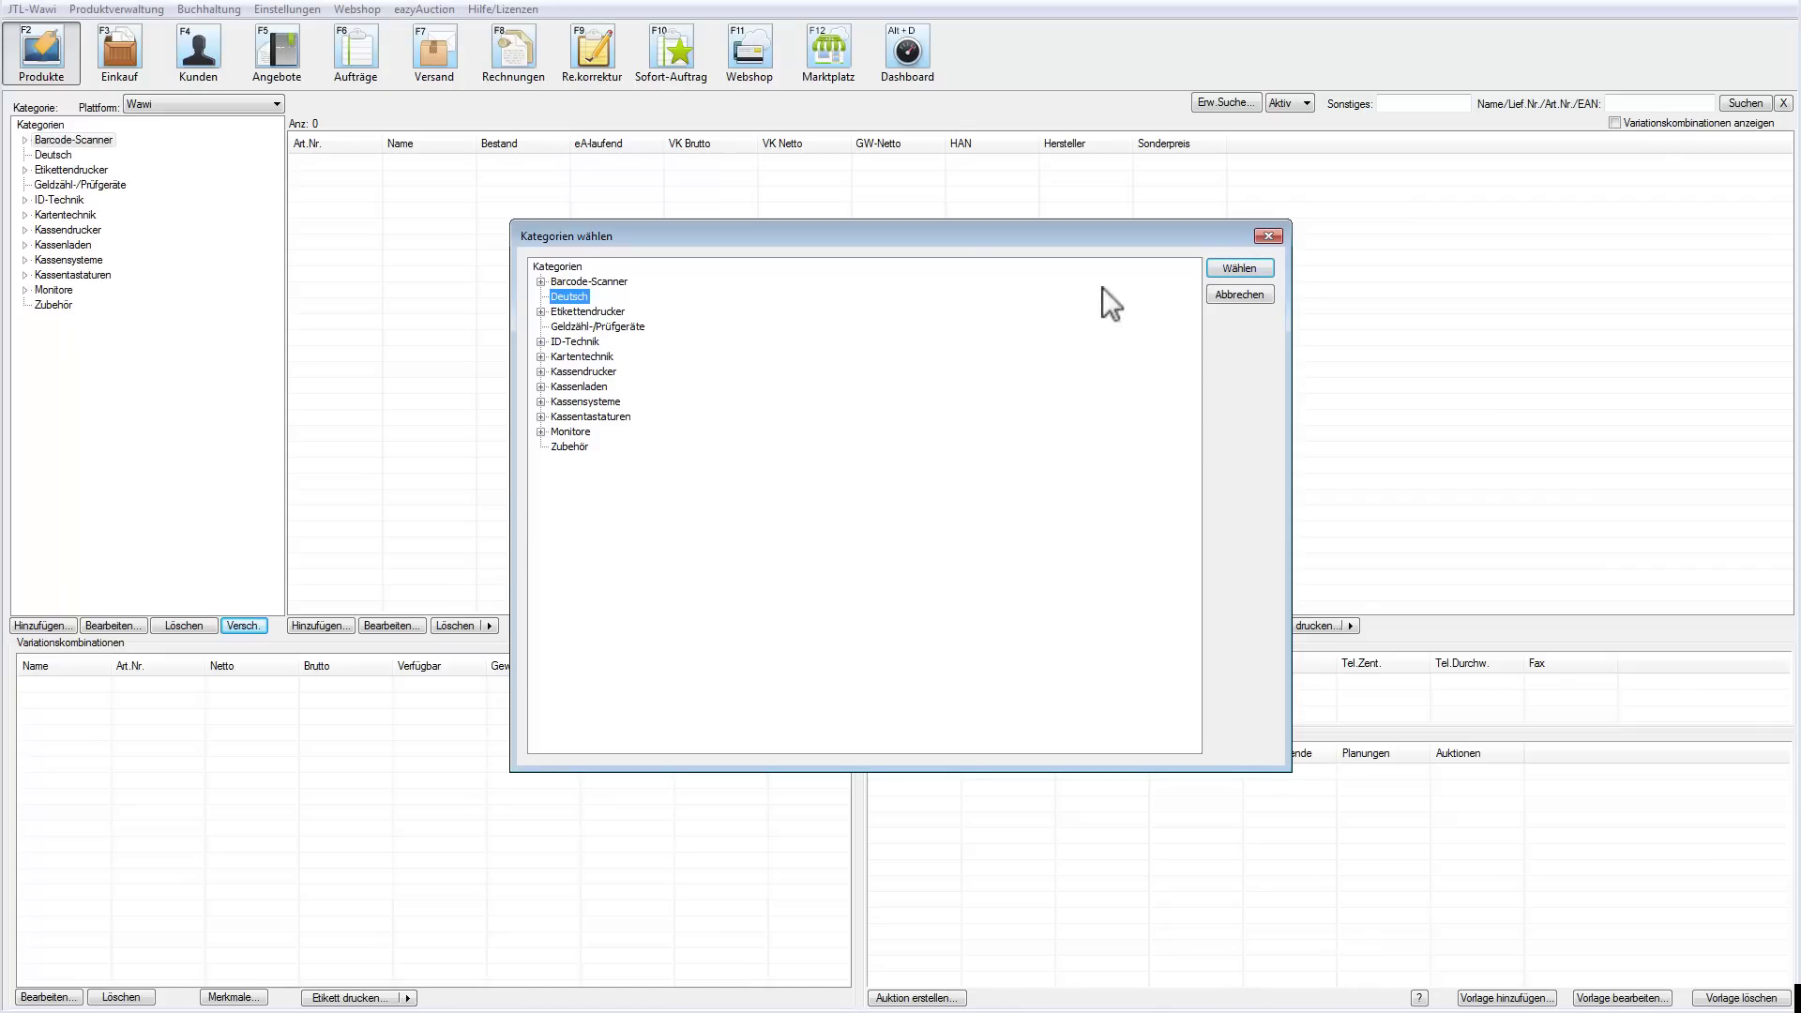
pyautogui.click(1230, 268)
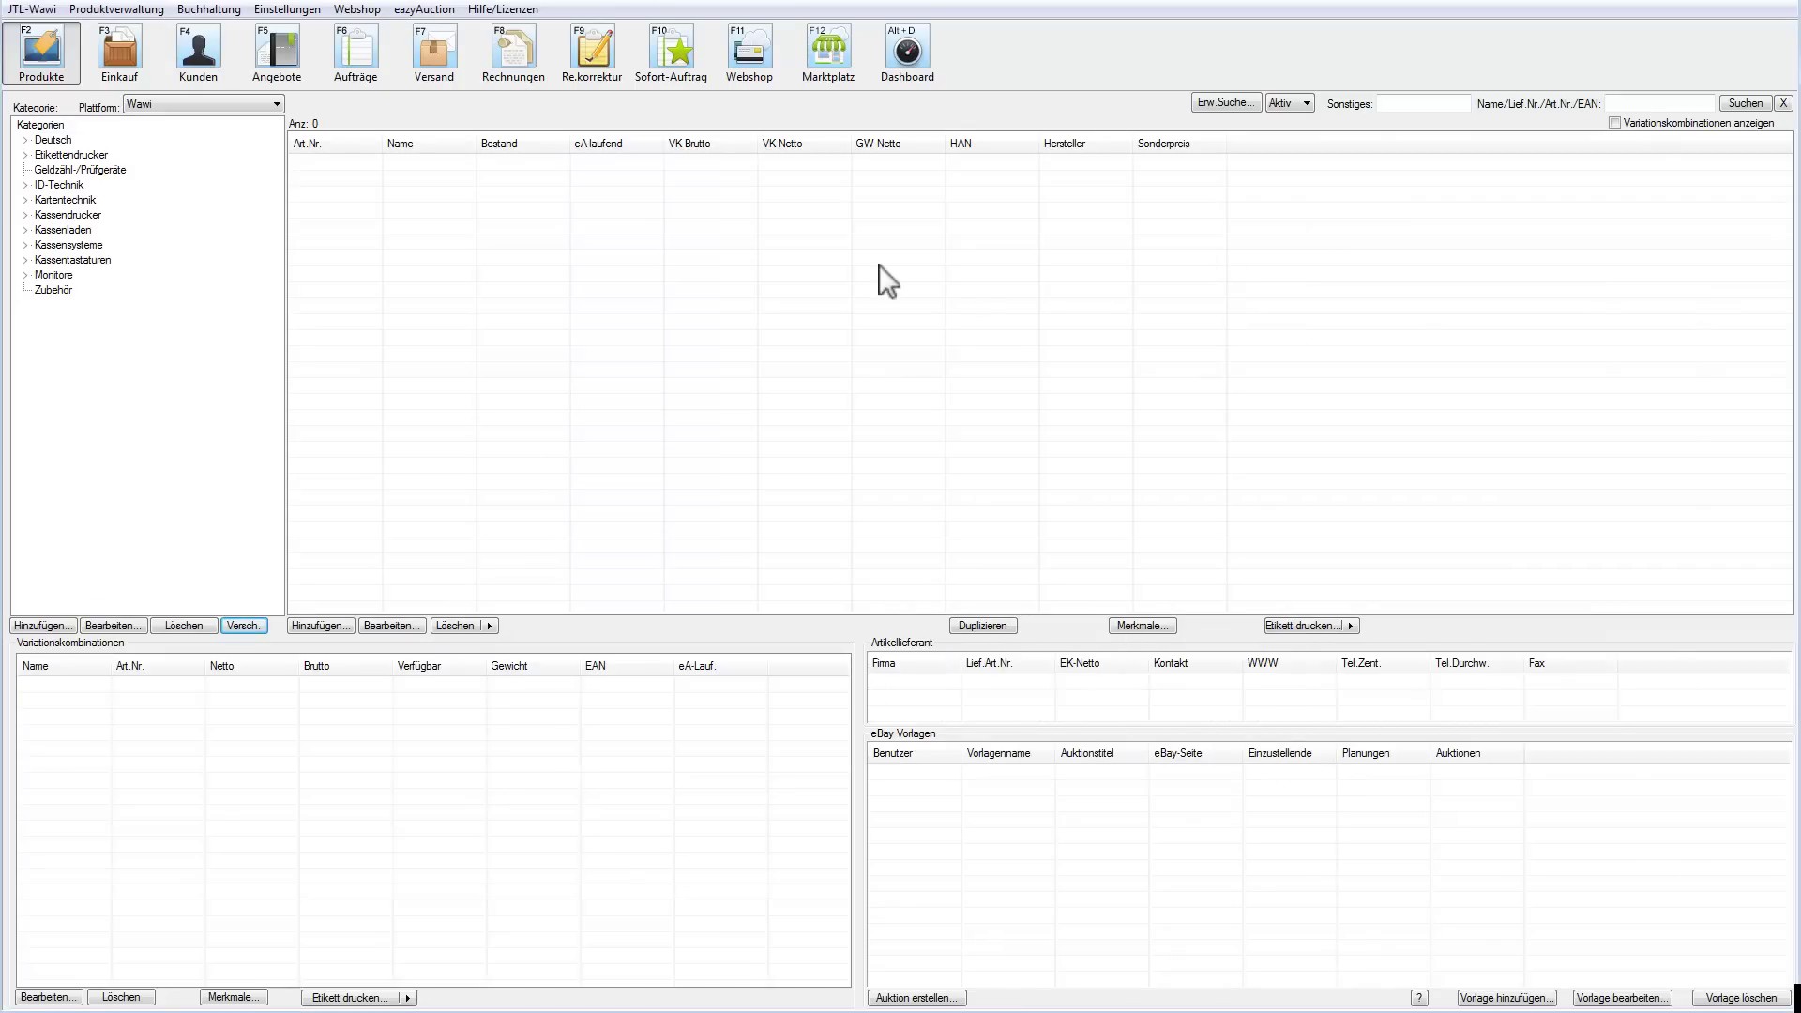
# Step: Move the Etikettendrucker category into the Deutsch category
pyautogui.click(81, 155)
pyautogui.click(242, 625)
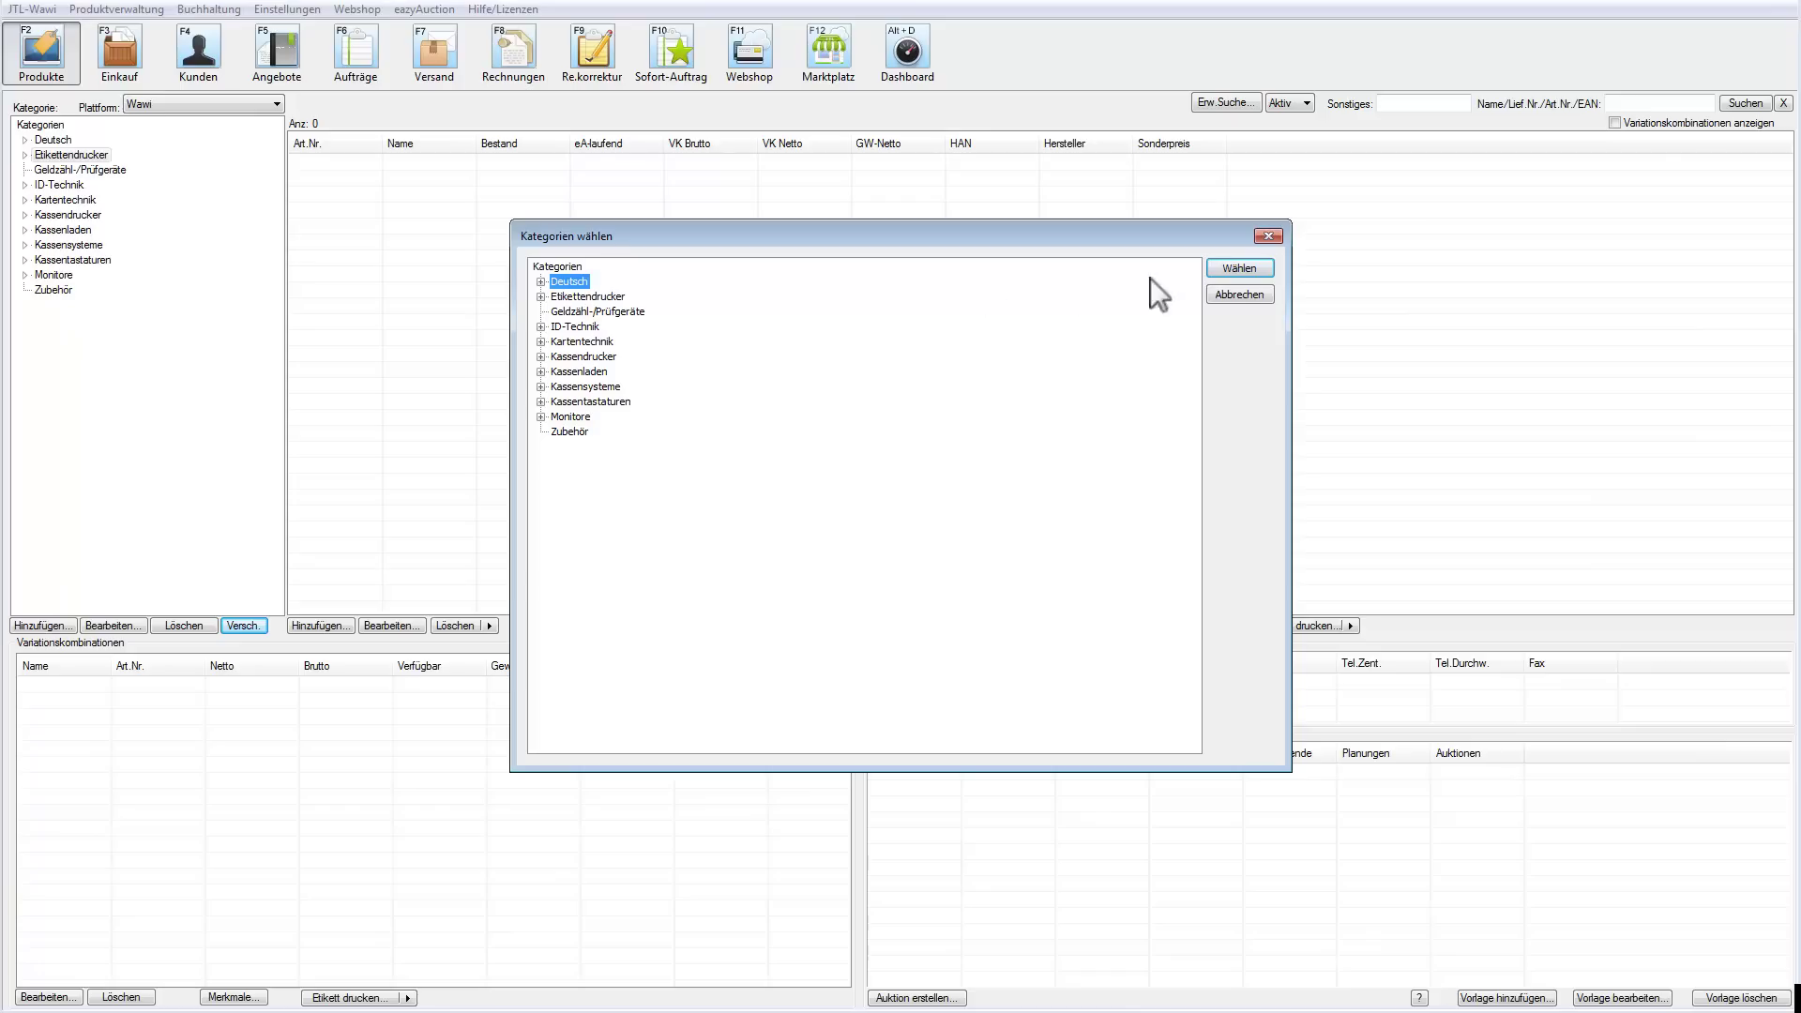
pyautogui.click(1237, 270)
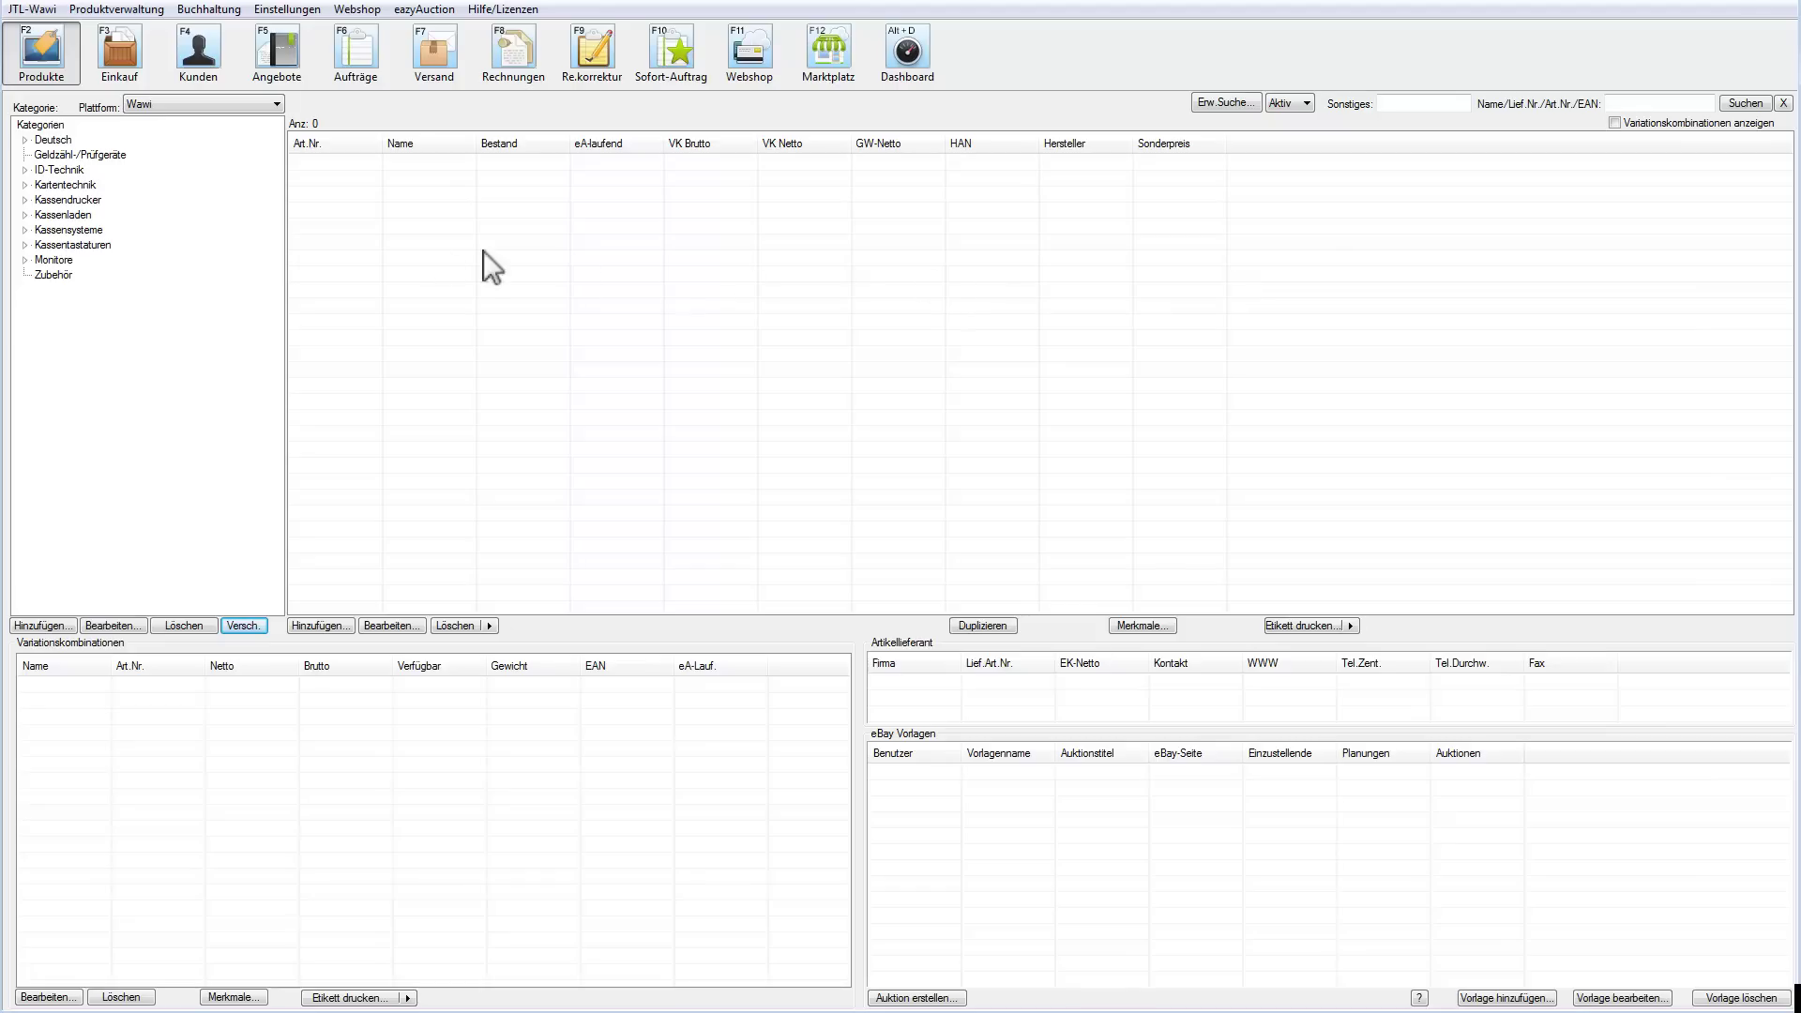
# Step: Activate the Barcode-Scanner category under Deutsch for the Shopware5-JTL-Connector webshop and save it
pyautogui.doubleClick(53, 141)
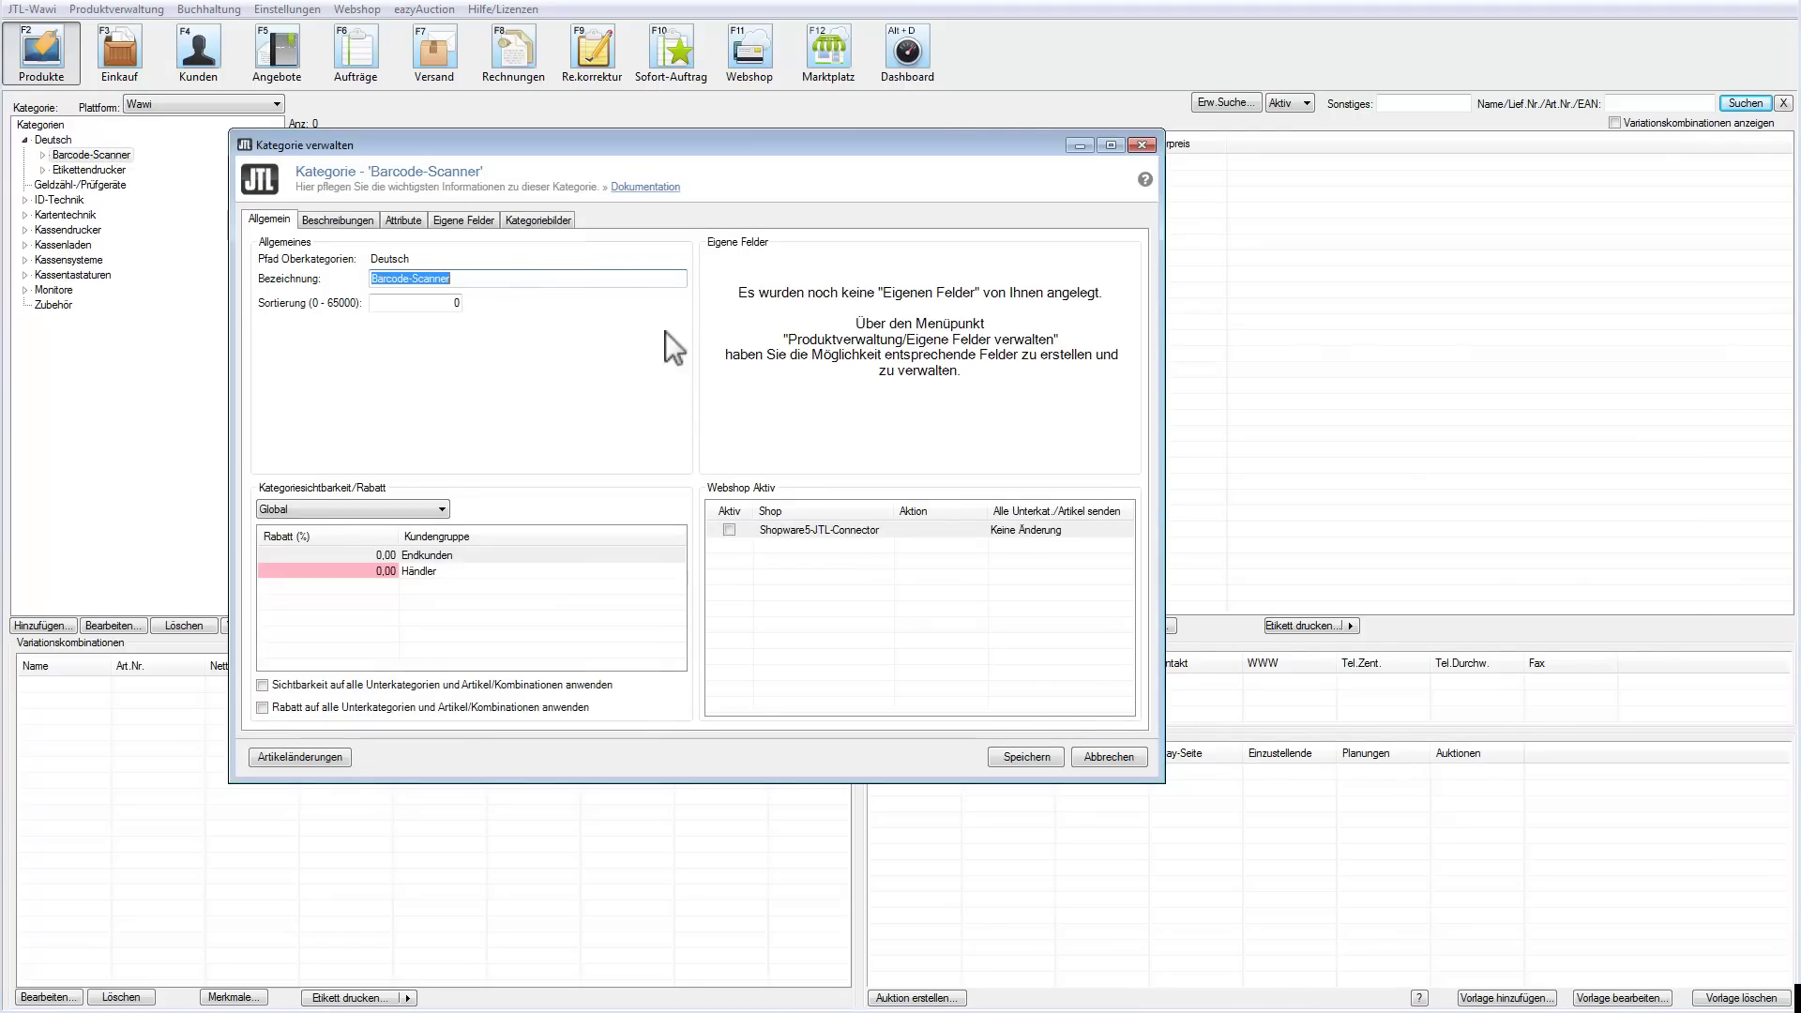
pyautogui.click(729, 531)
pyautogui.click(1028, 757)
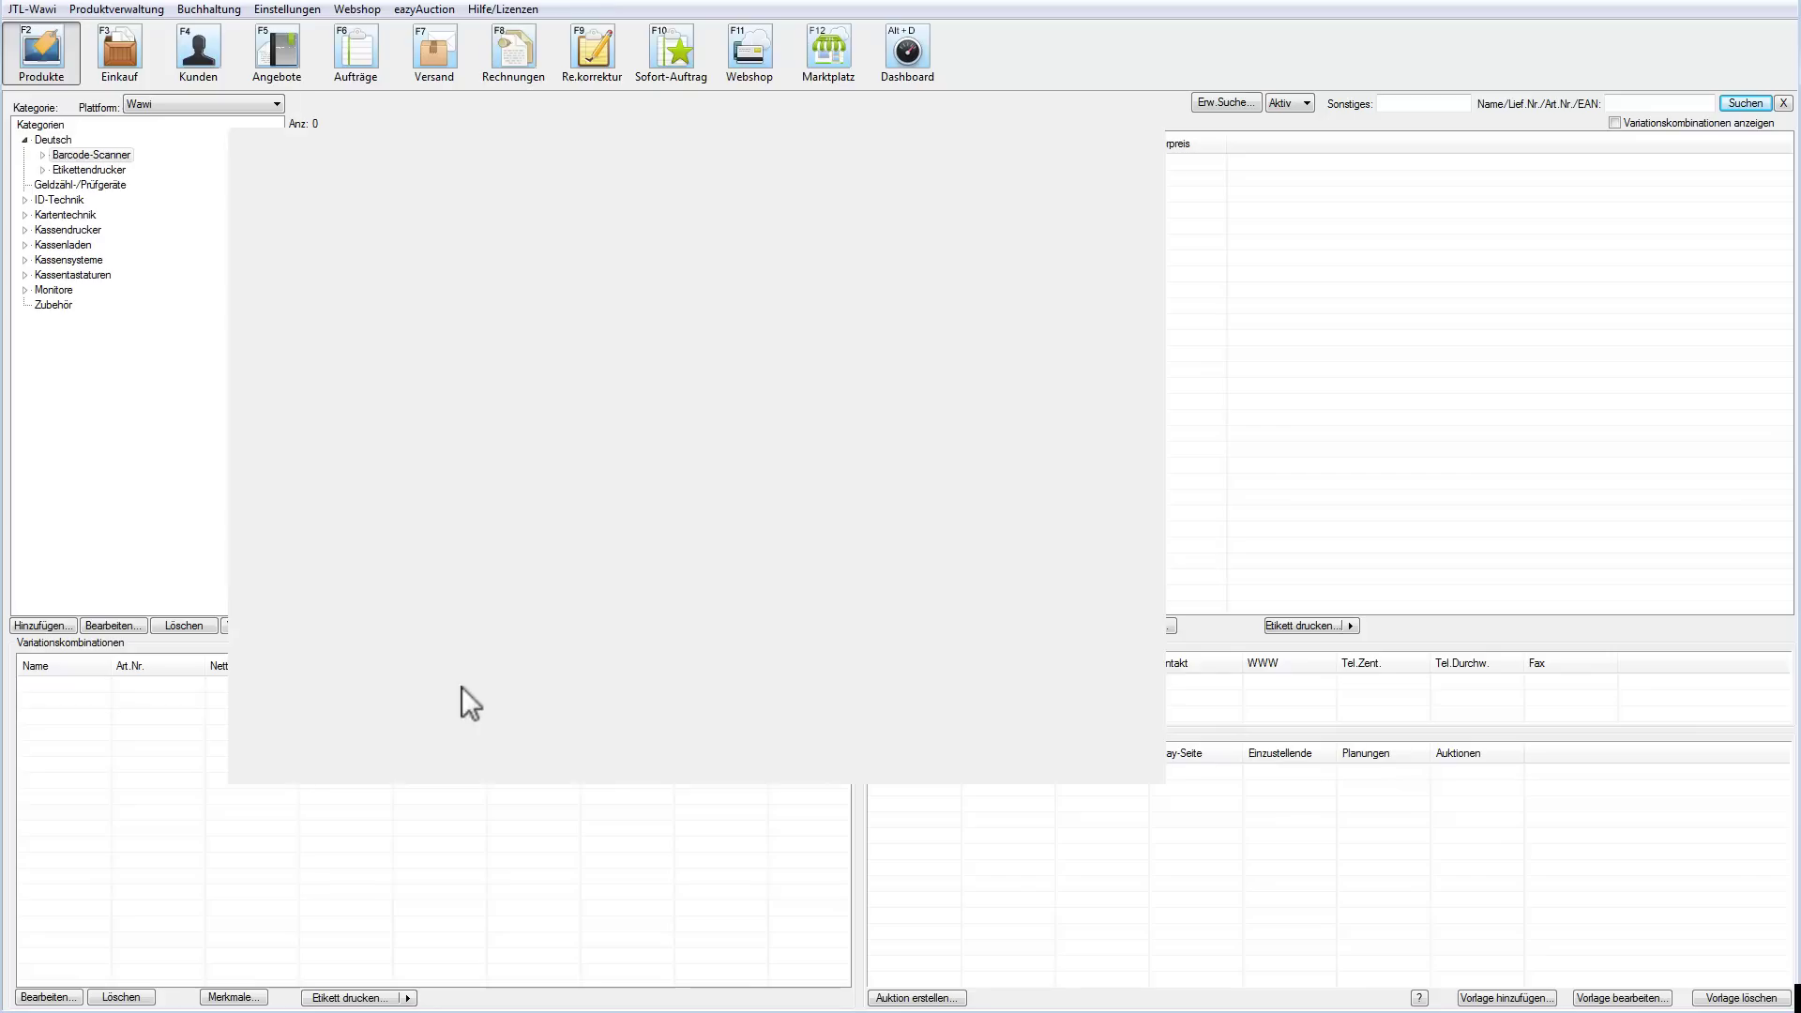
# Step: Activate the Etikettendrucker category for the Shopware5-JTL-Connector webshop, including all subcategories and articles, and save it
pyautogui.doubleClick(66, 216)
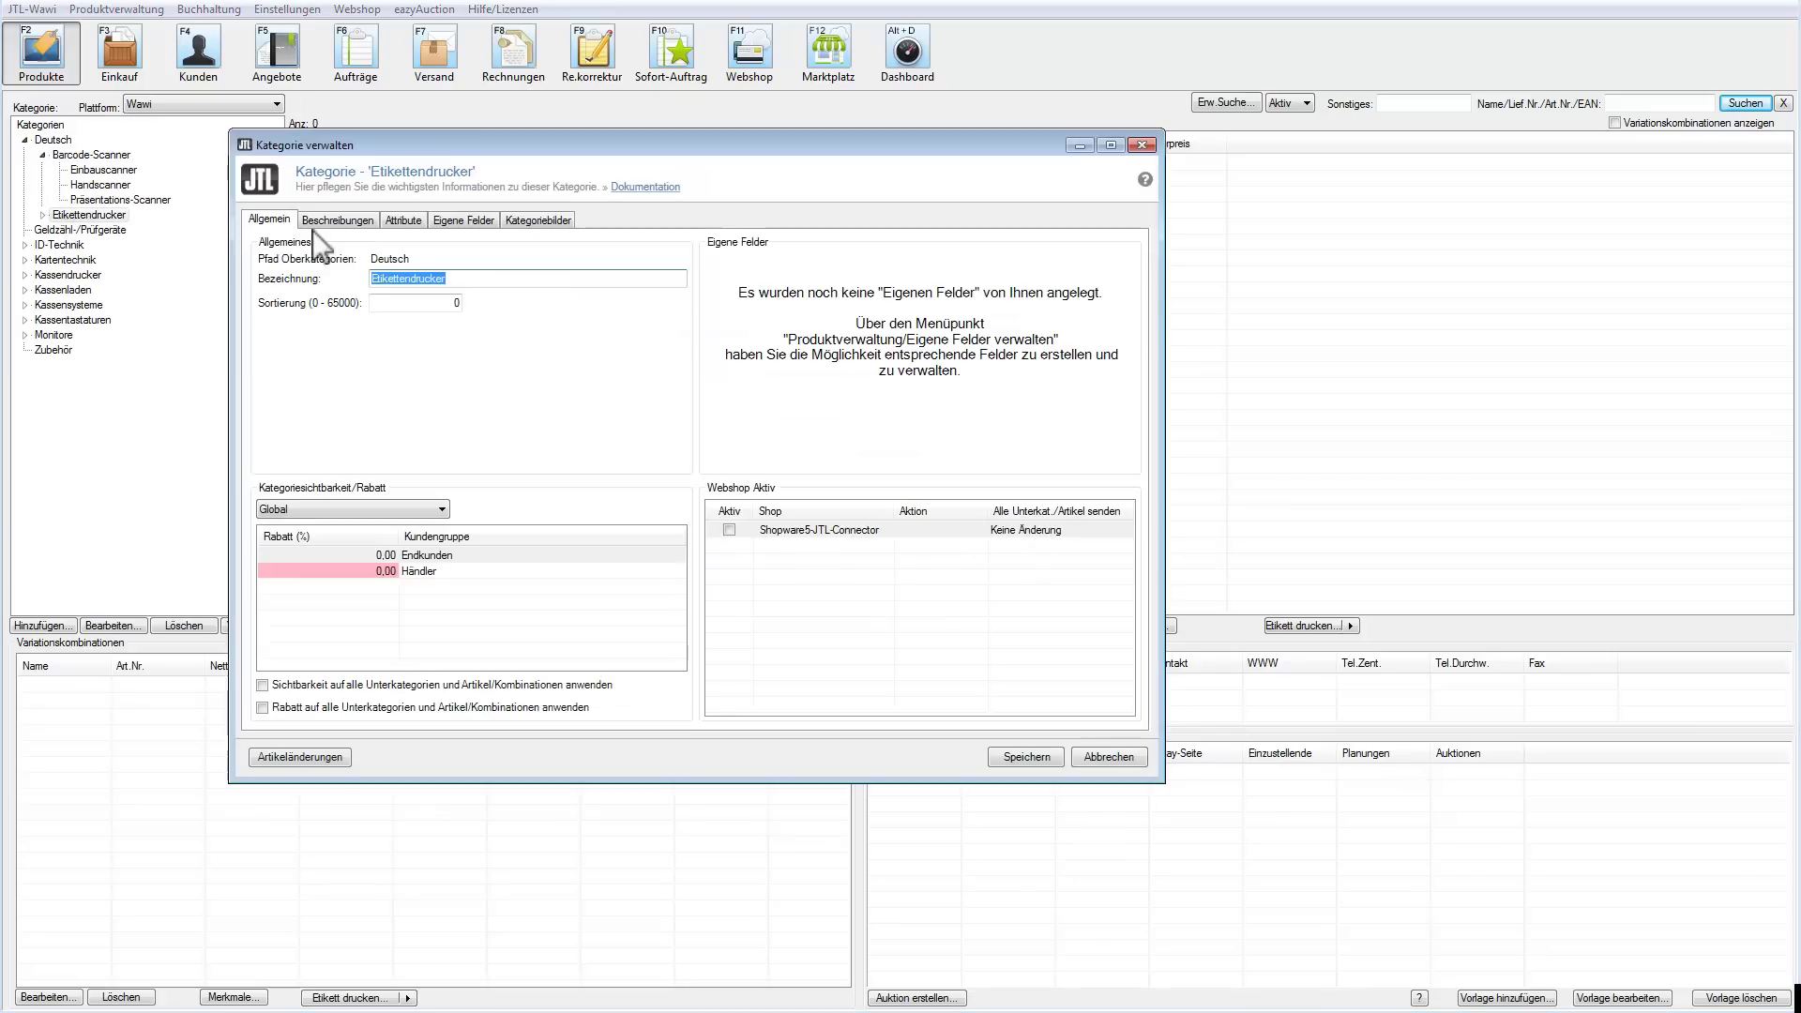
pyautogui.click(729, 530)
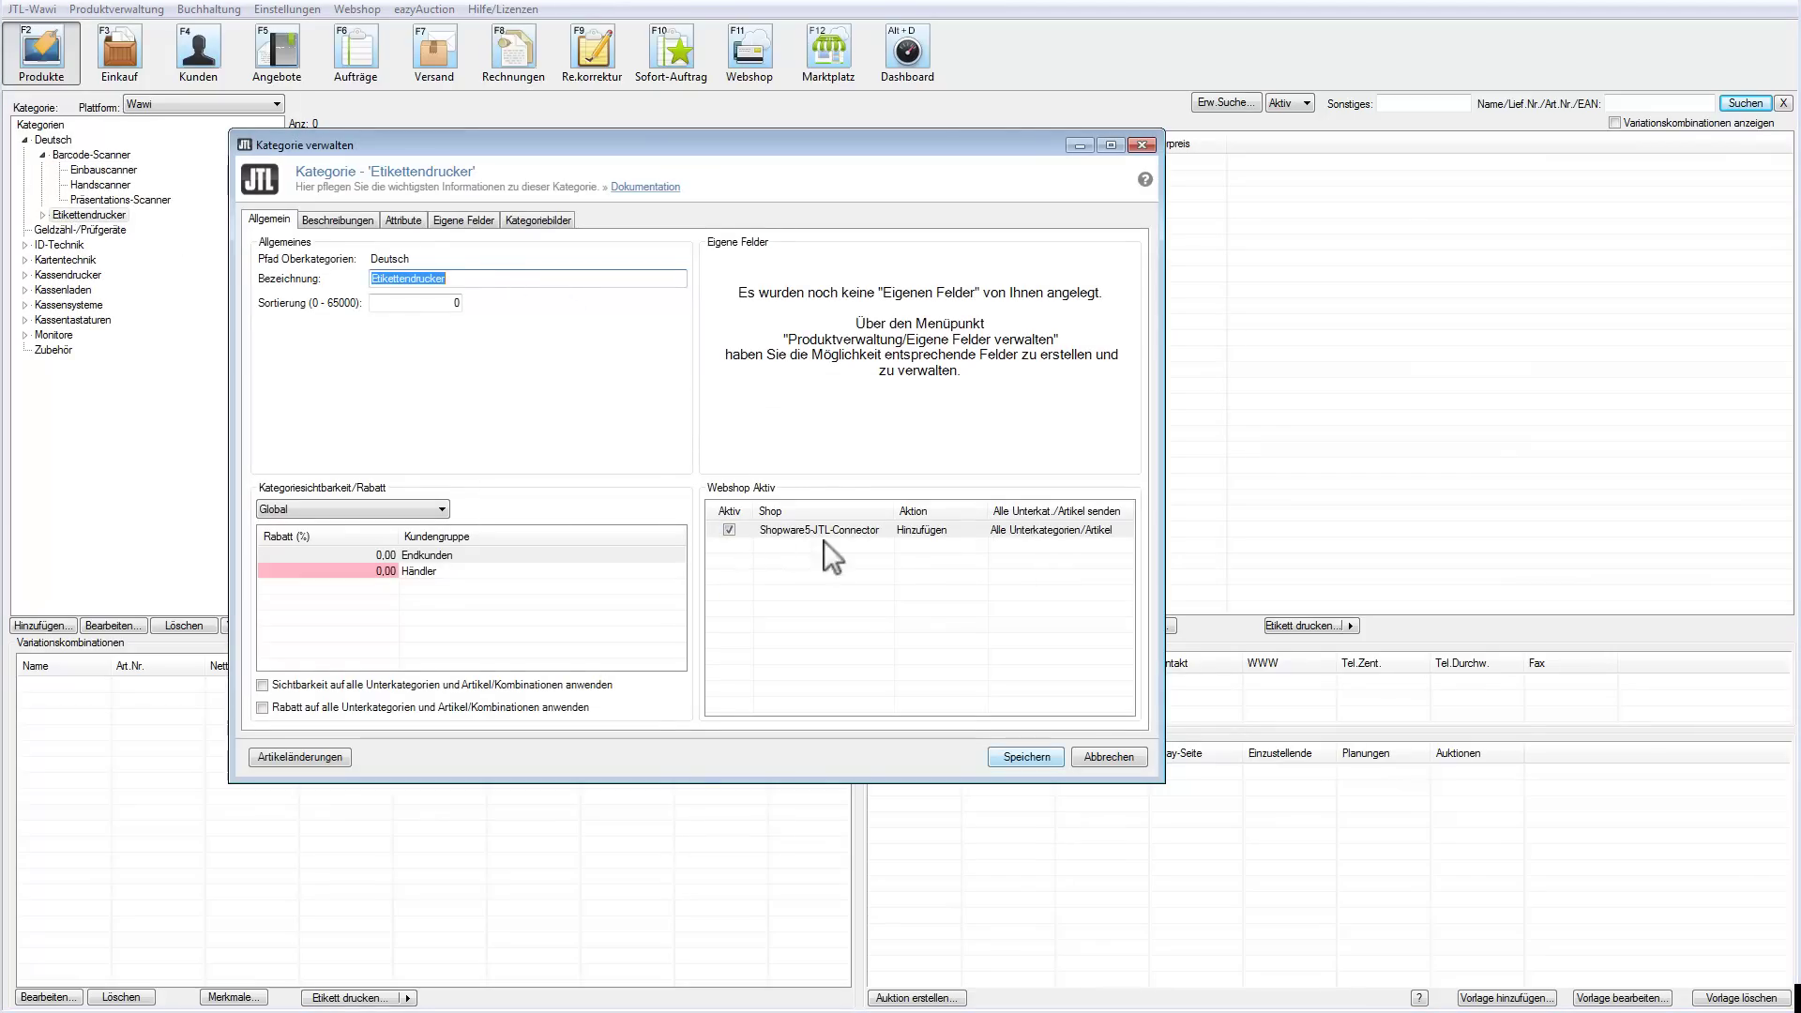
pyautogui.click(1022, 757)
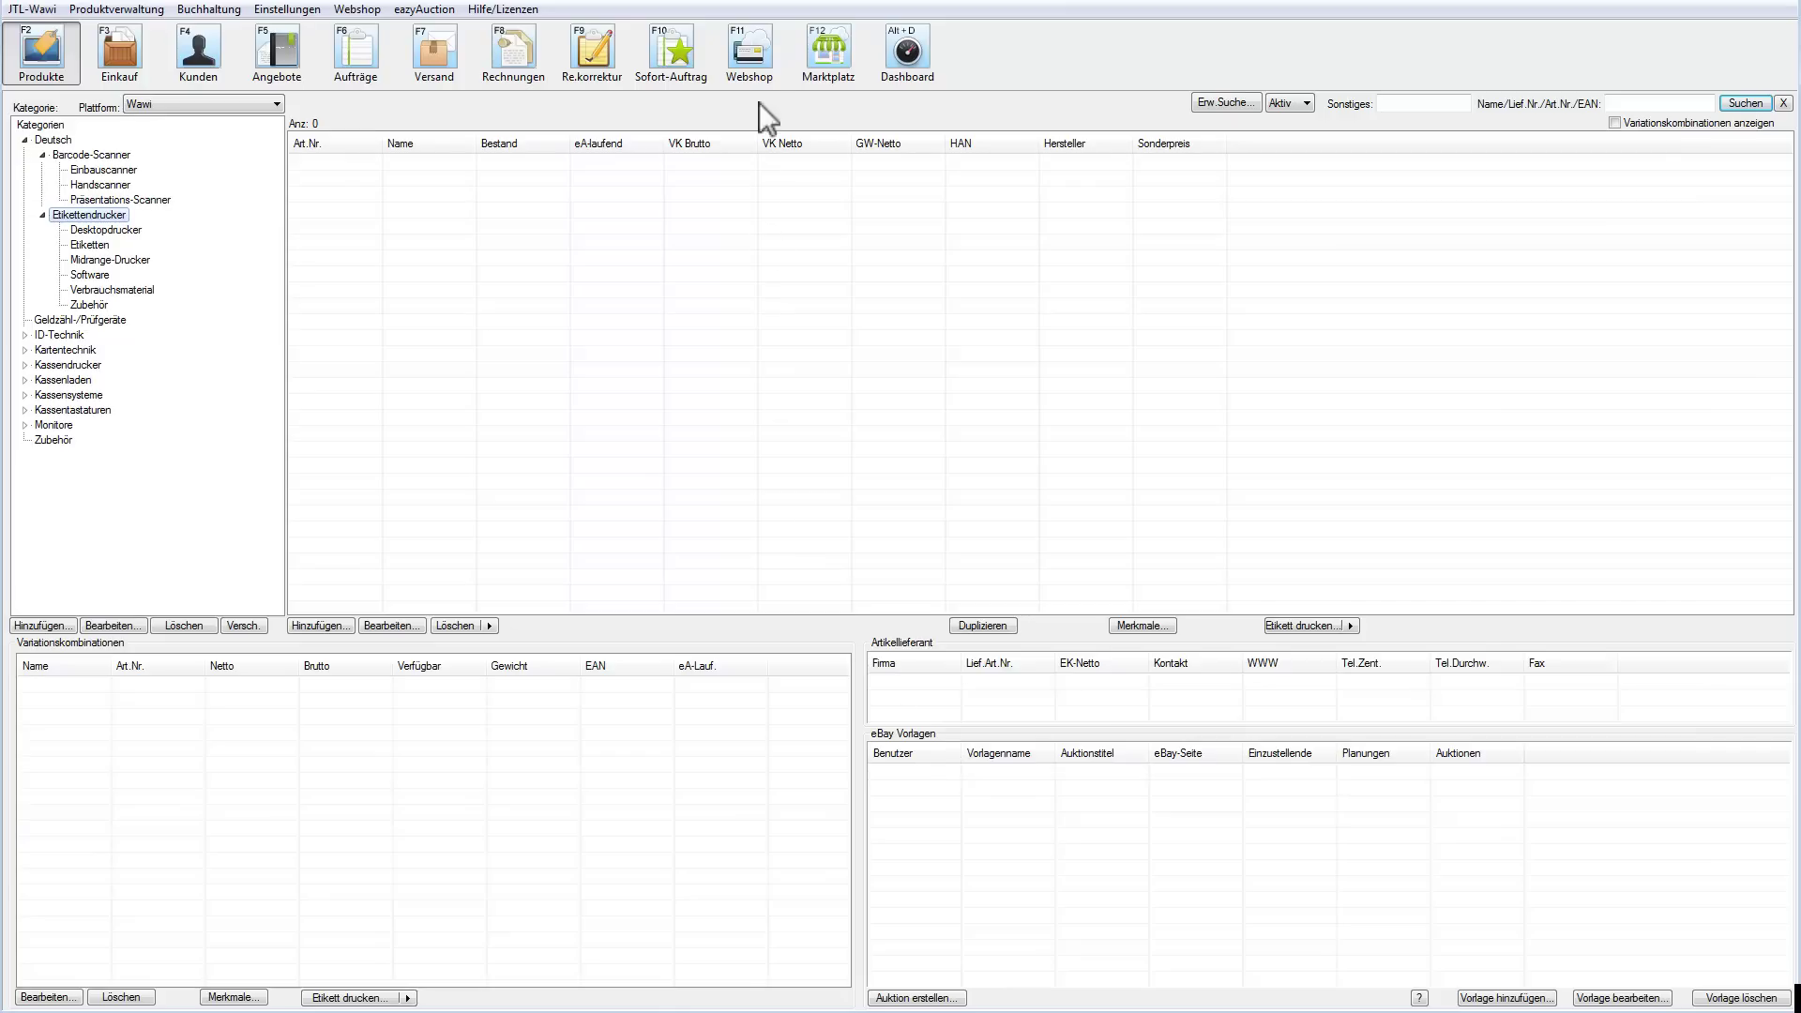
# Step: Run the webshop synchronisation to send the activated categories, articles and images, and view its warnings
pyautogui.click(758, 70)
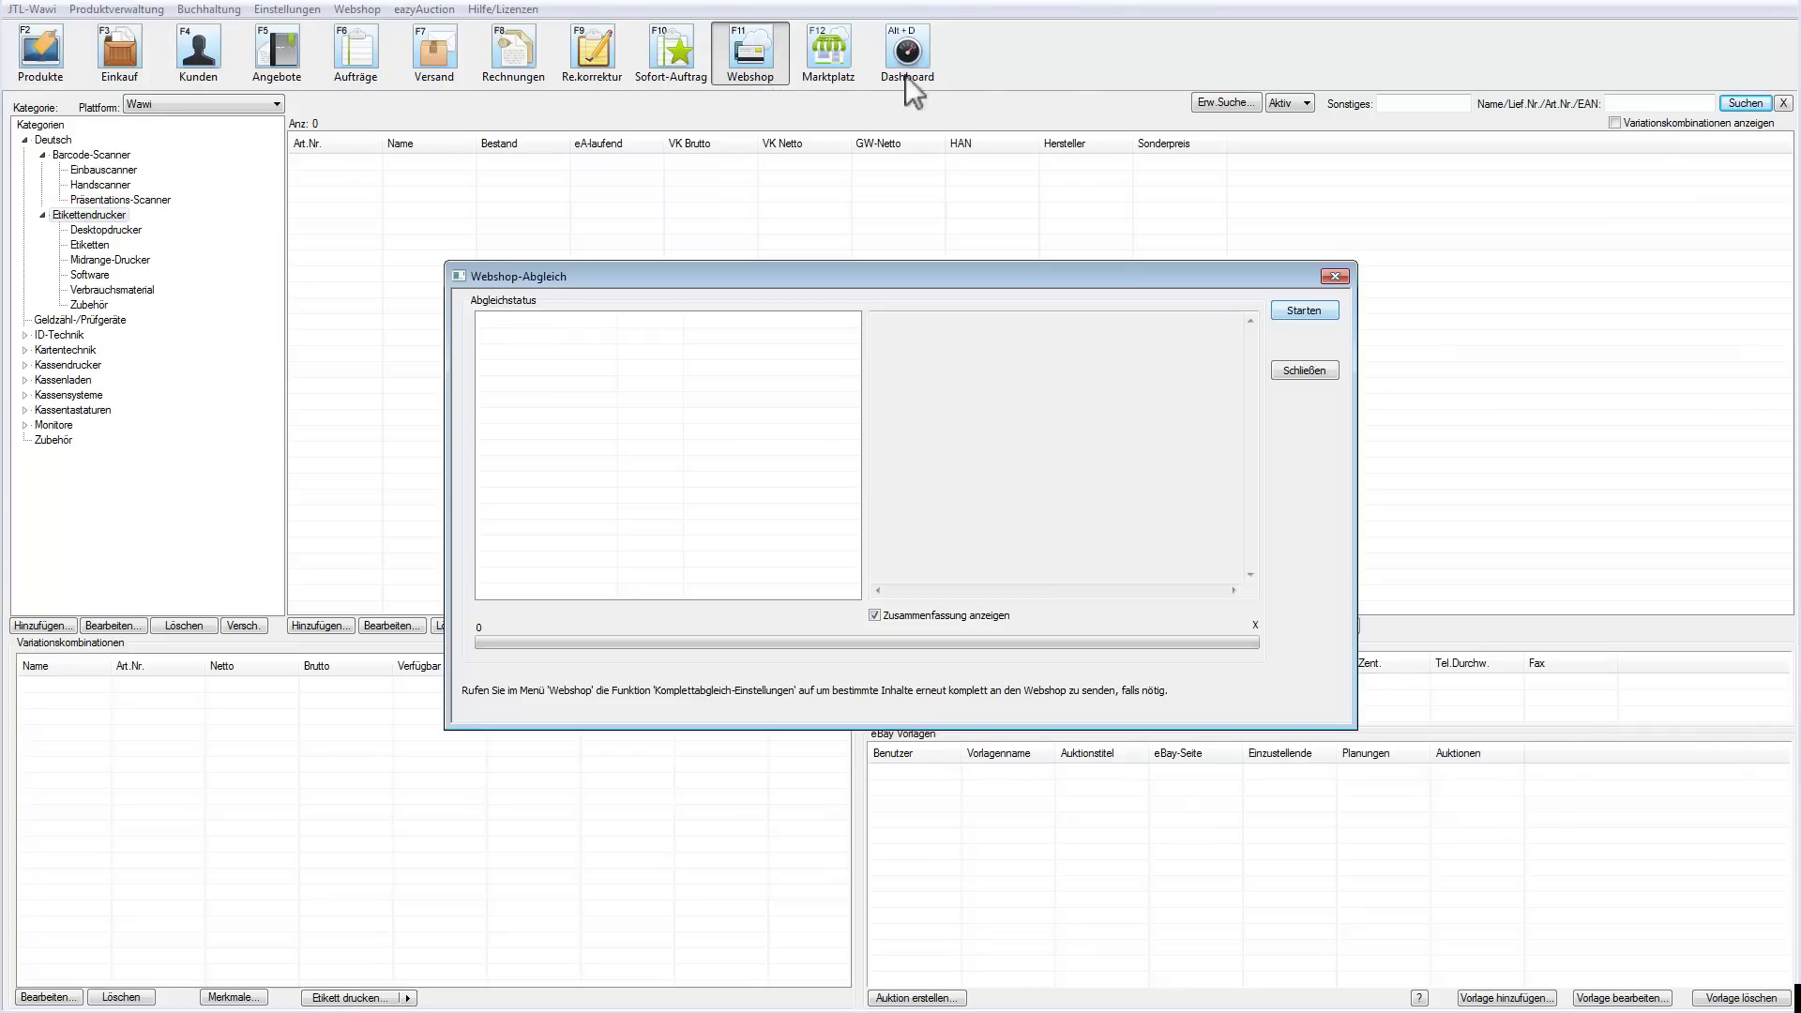
pyautogui.click(1302, 312)
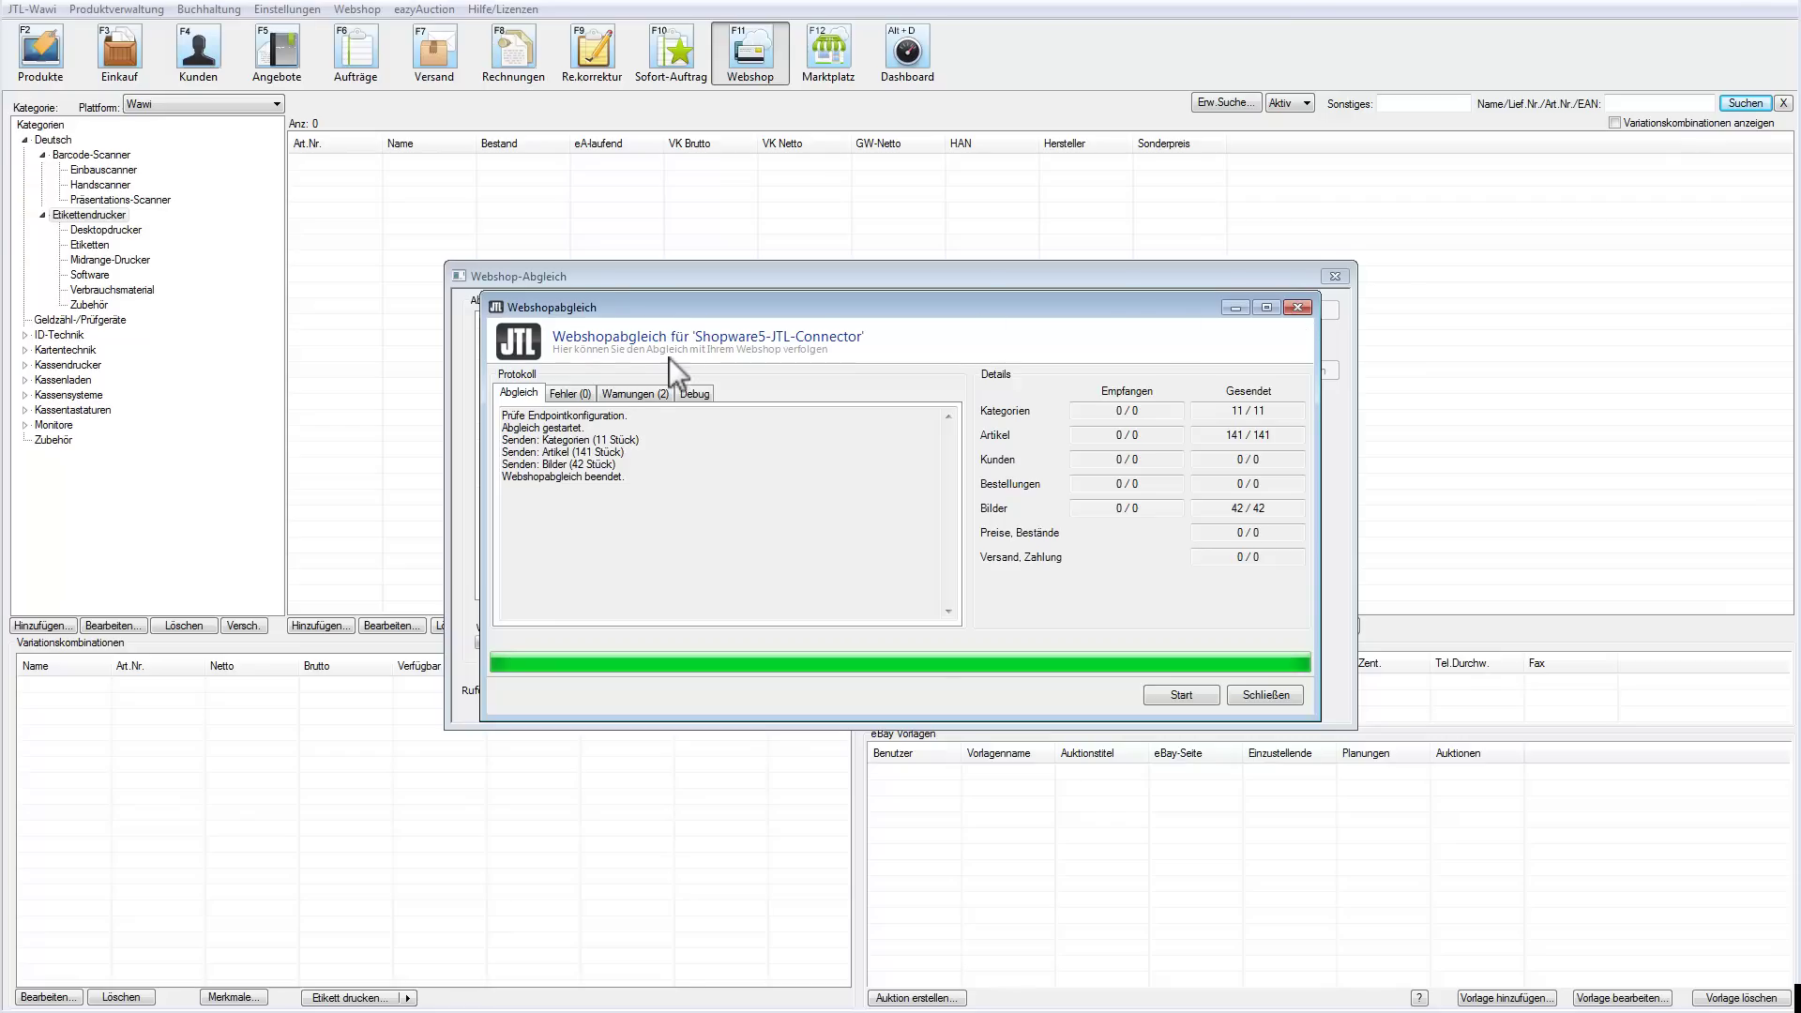
pyautogui.click(633, 394)
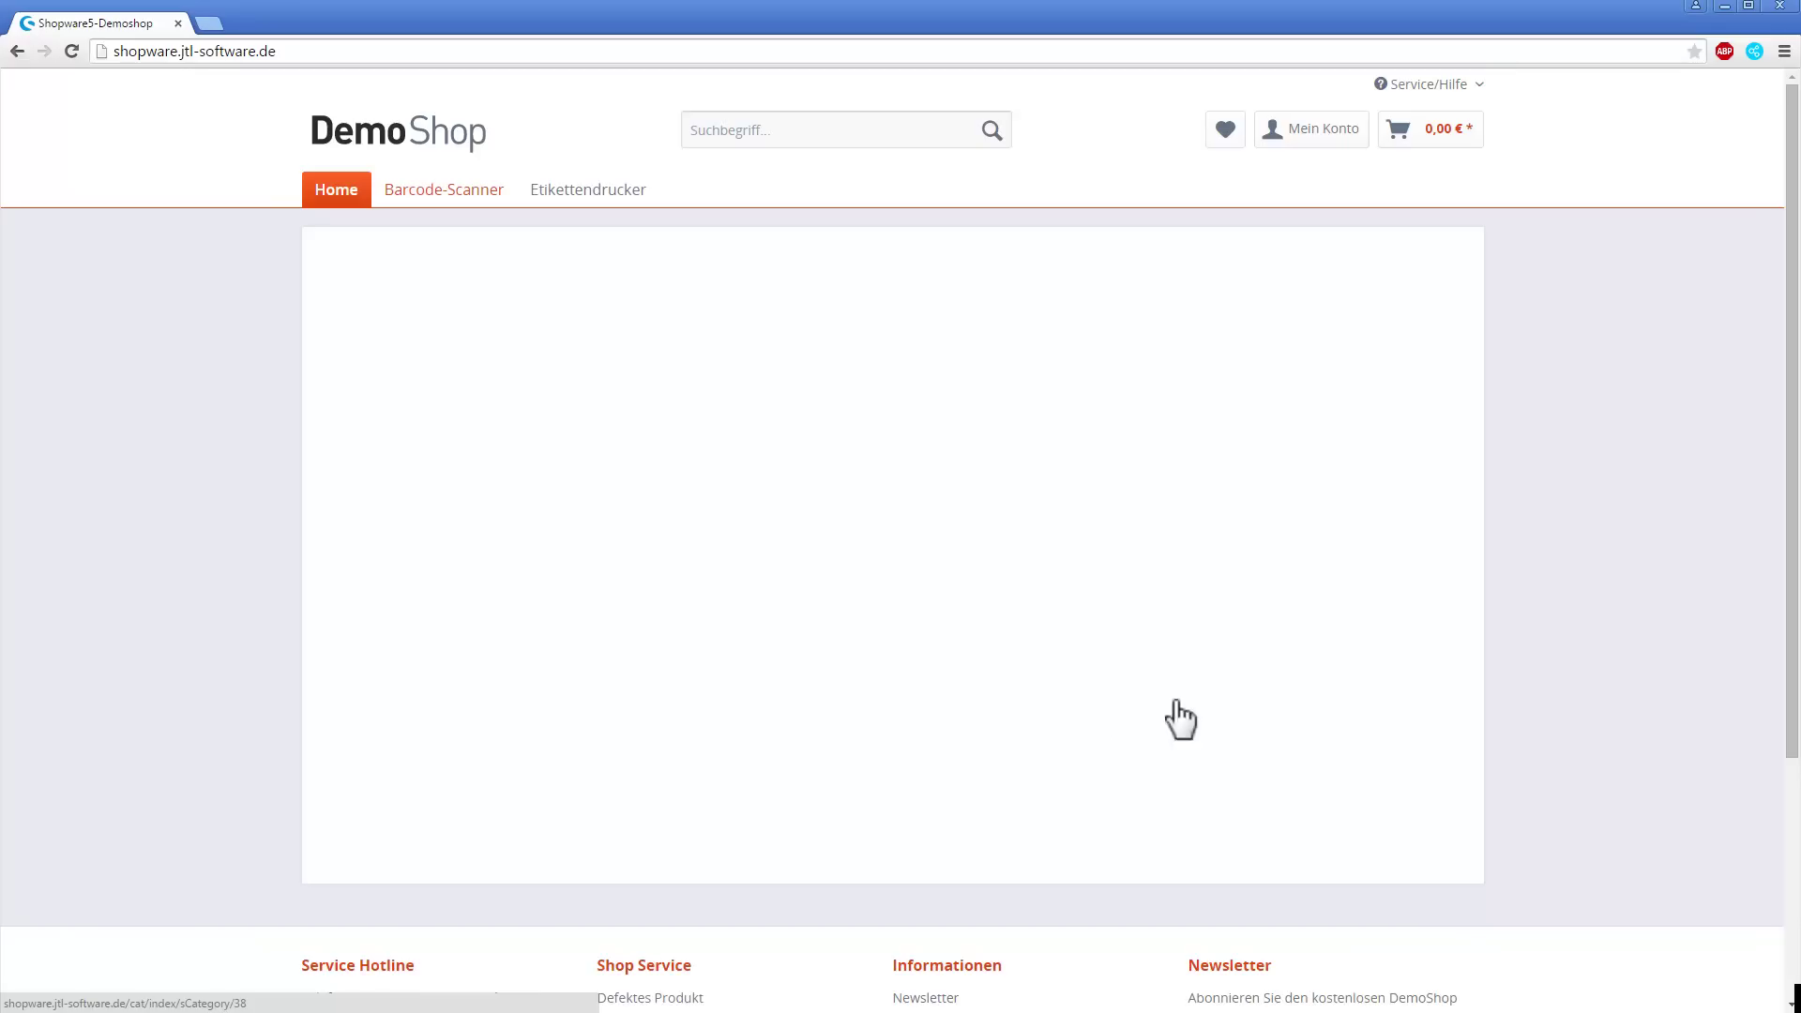
# Step: Switch to the demo shop in the browser and open the Barcode-Scanner category to check its products
pyautogui.click(433, 191)
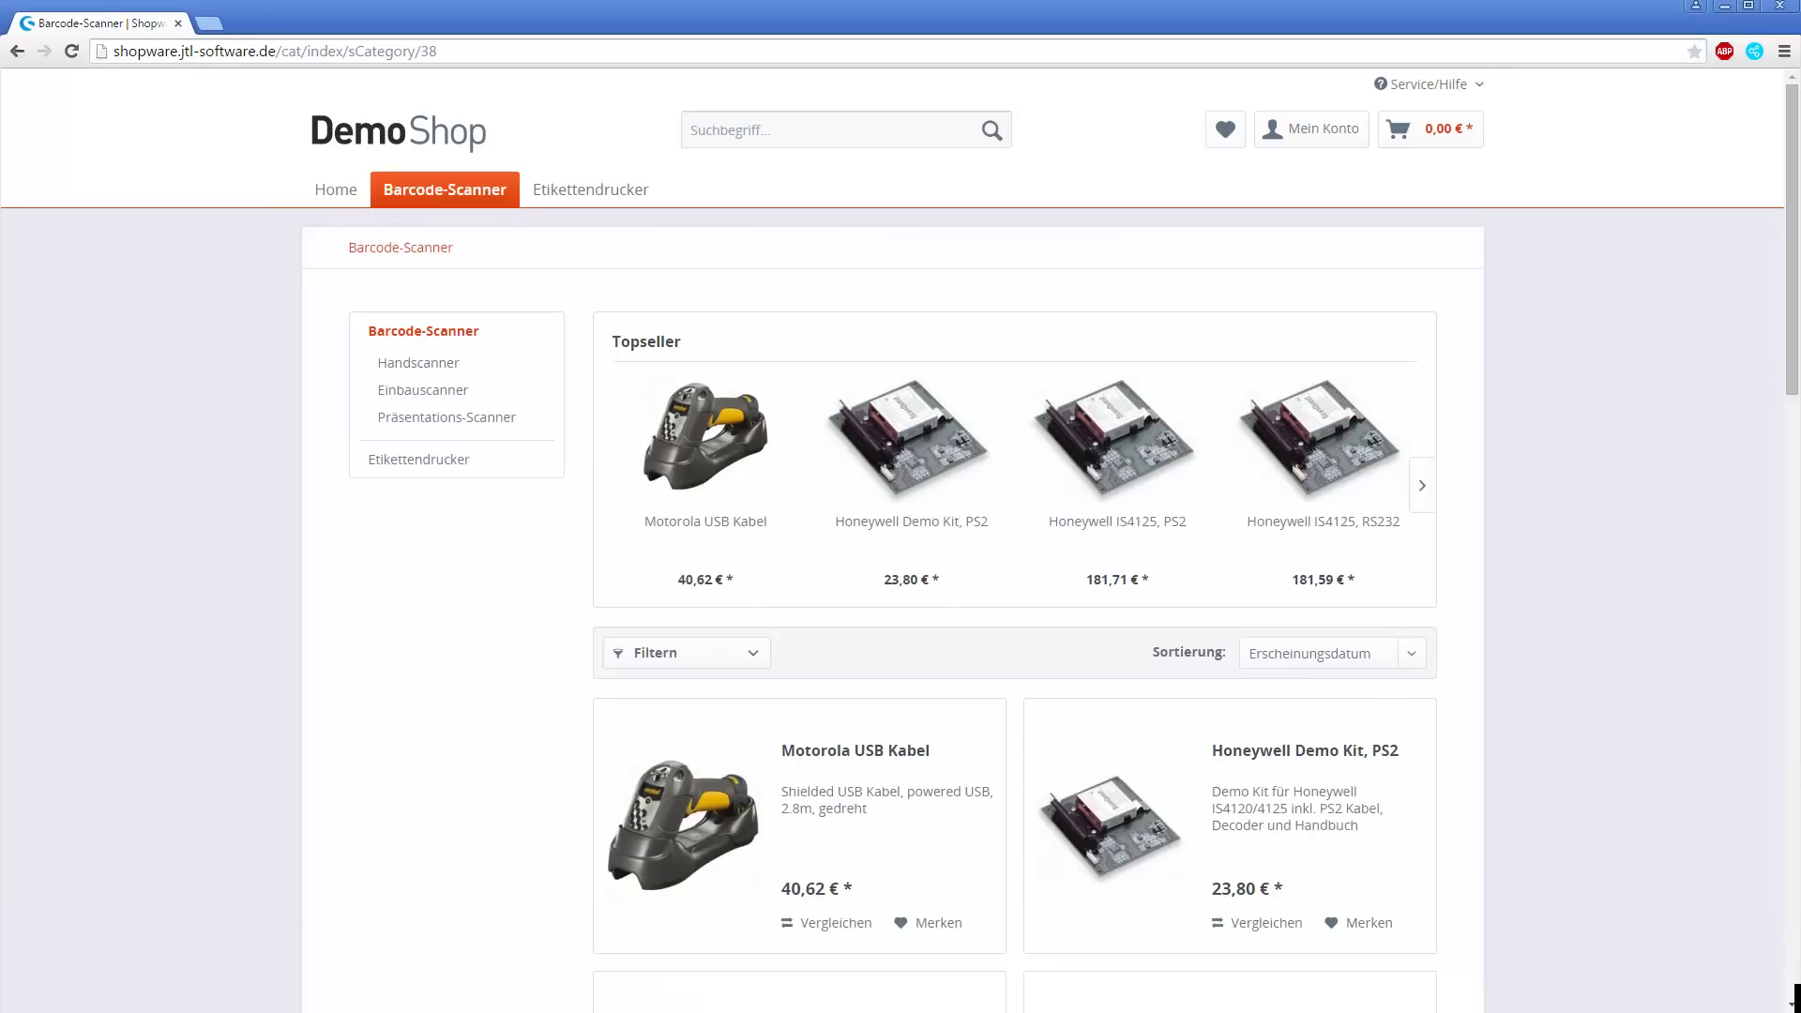